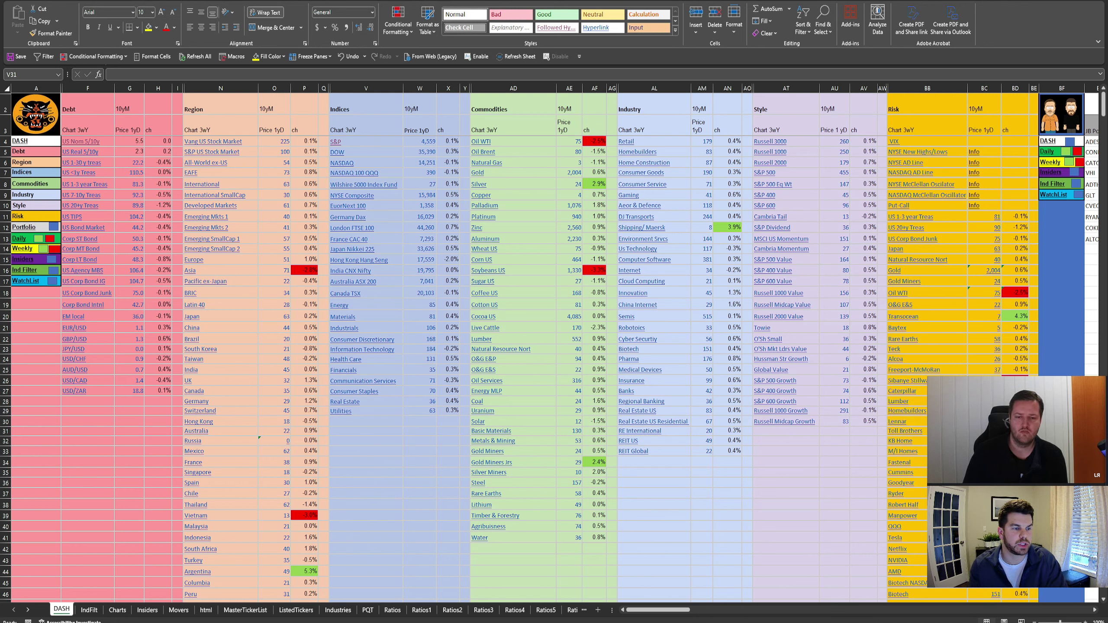
{"action": "left_click", "coordinate": [639, 521]}
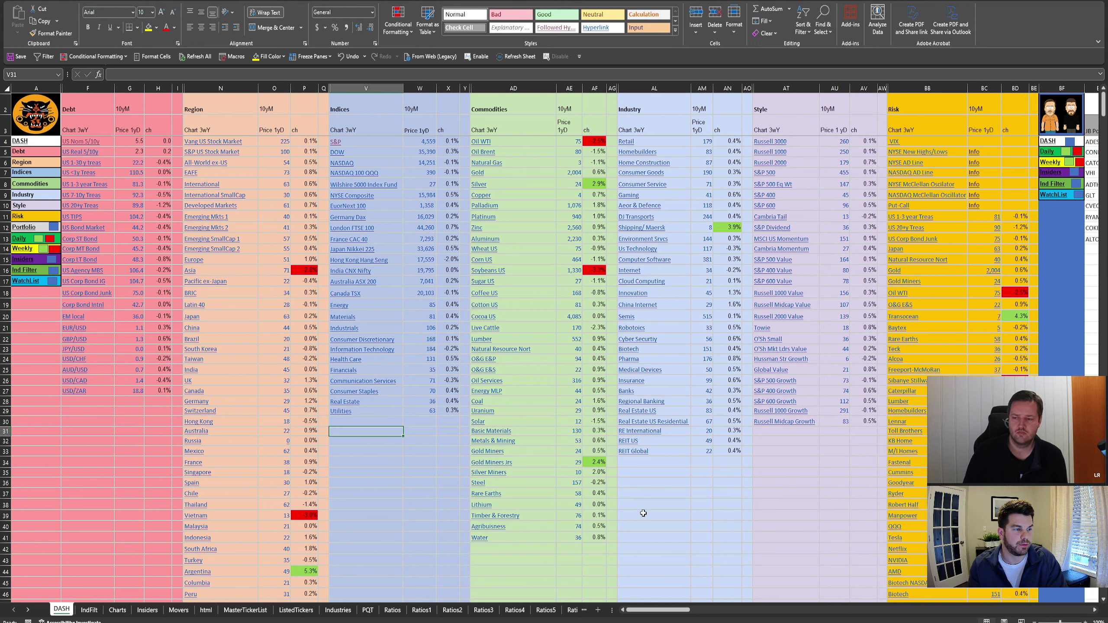
{"action": "double_click", "coordinate": [651, 505]}
{"action": "left_click", "coordinate": [660, 487]}
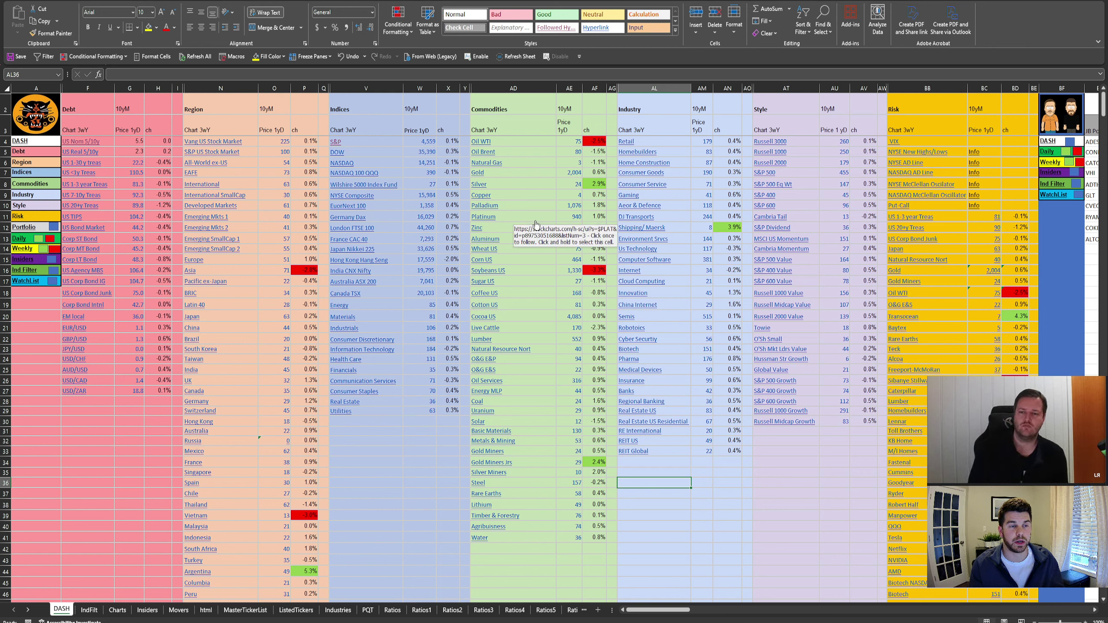
{"action": "left_click", "coordinate": [775, 449]}
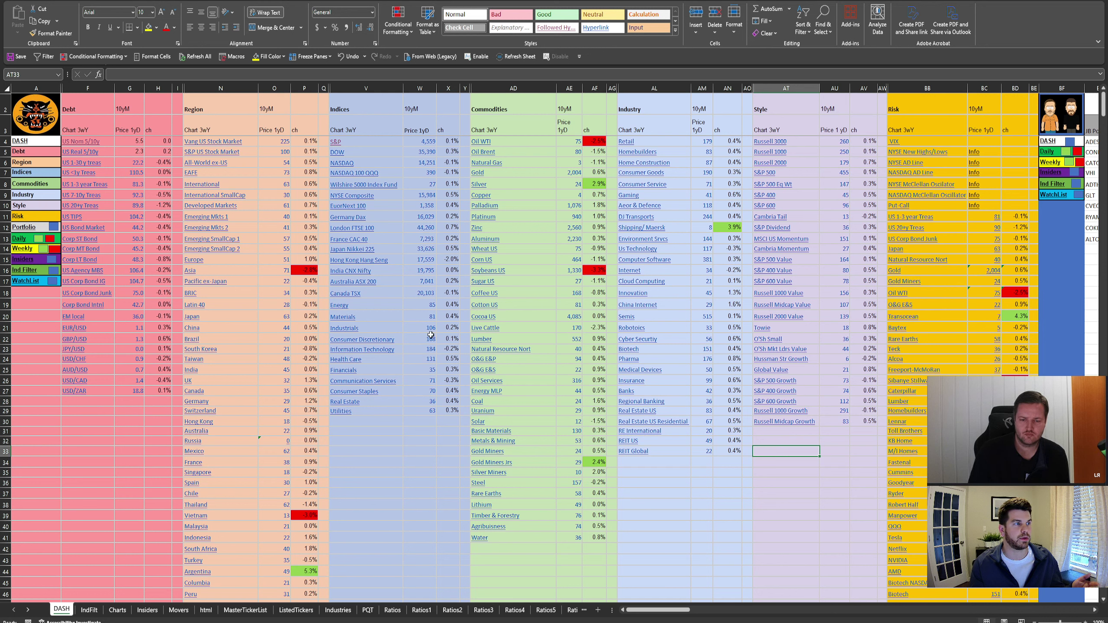
{"action": "left_click", "coordinate": [344, 1]}
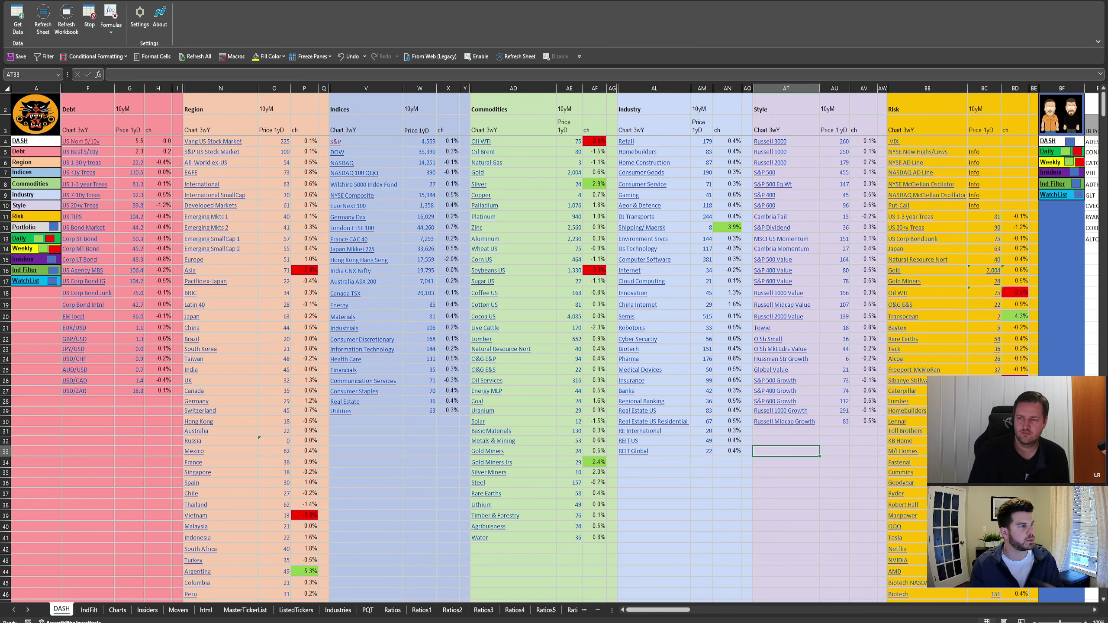
{"action": "left_click", "coordinate": [42, 0]}
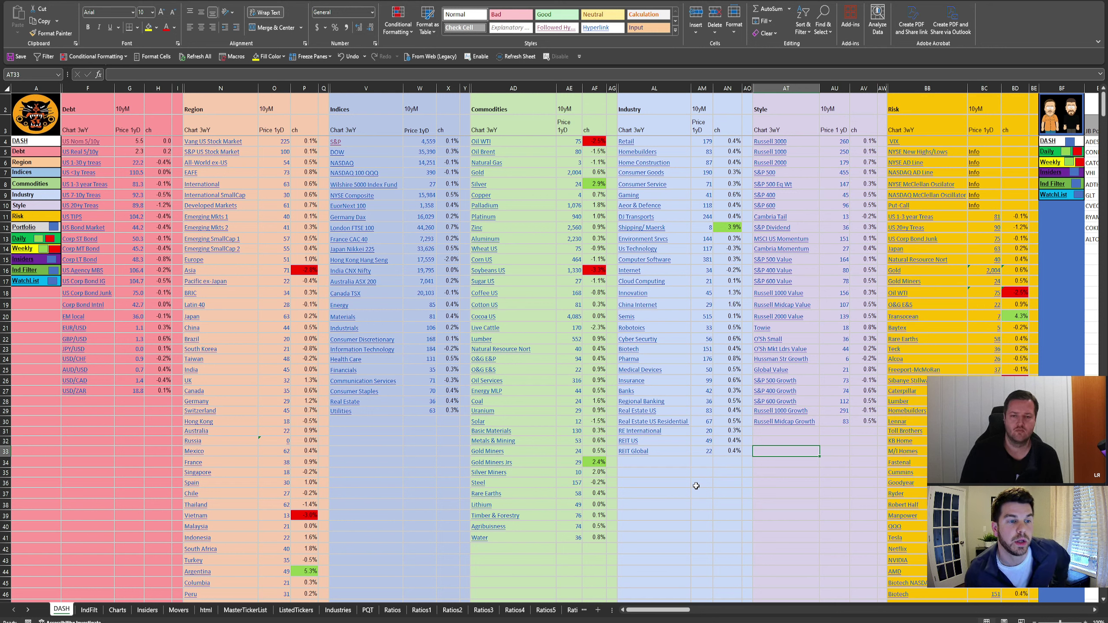
{"action": "left_click", "coordinate": [674, 494]}
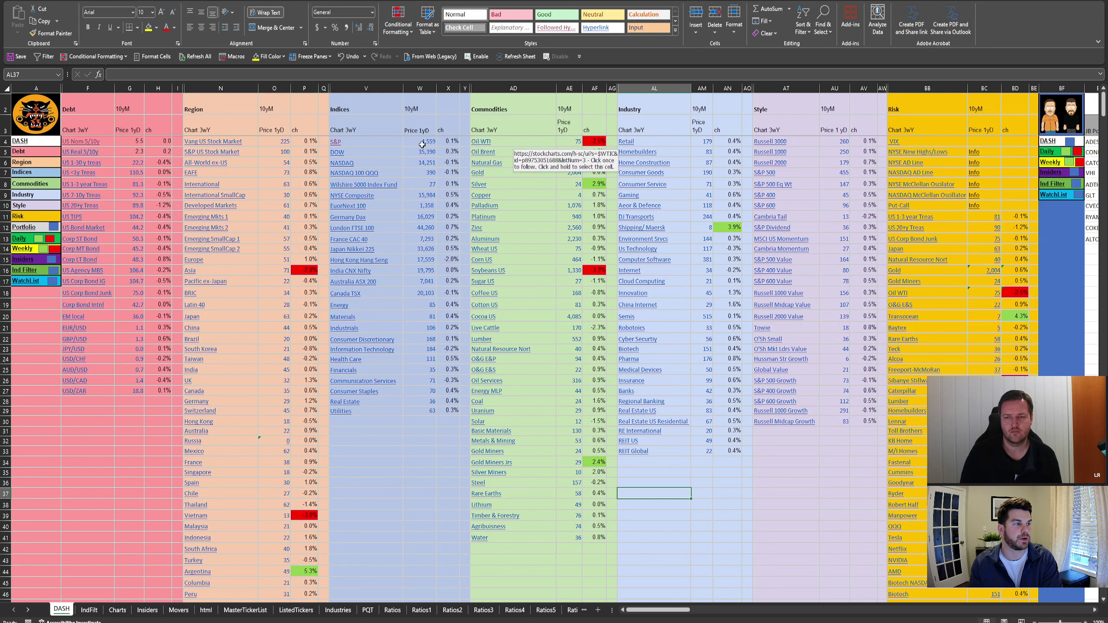
Open the weekly chart linked to S&P in the Indices list, view it full size, and return to the workbook.
{"action": "left_click", "coordinate": [335, 144]}
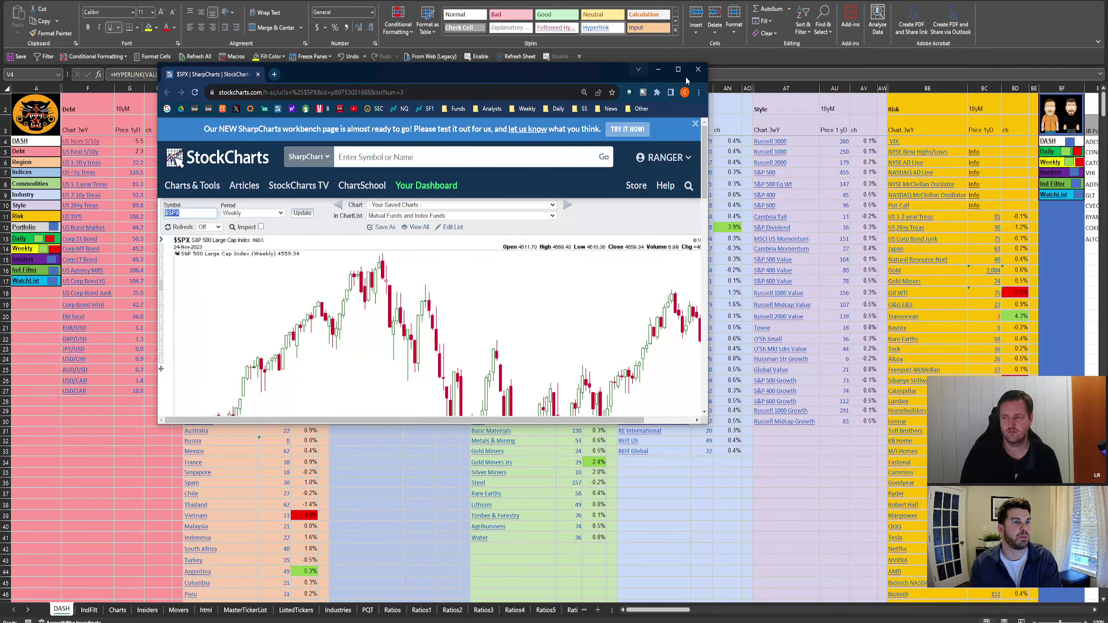
{"action": "left_click", "coordinate": [678, 69]}
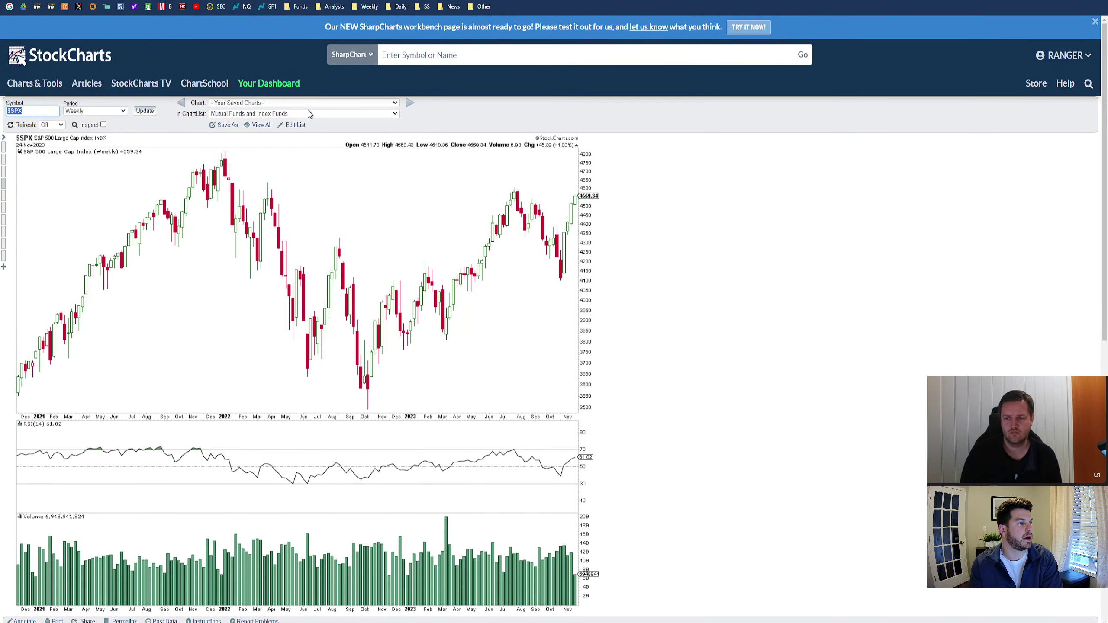
{"action": "scroll", "coordinate": [407, 266], "scroll_direction": "down", "scroll_amount": 7}
{"action": "scroll", "coordinate": [404, 289], "scroll_direction": "up", "scroll_amount": 7}
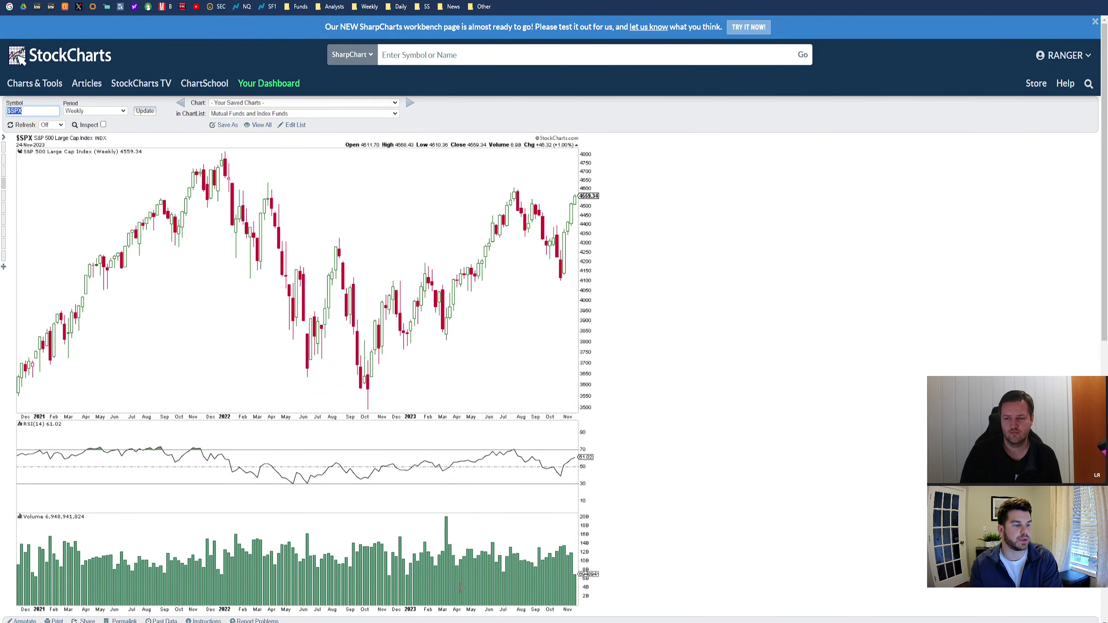
{"action": "key", "text": "alt+Tab"}
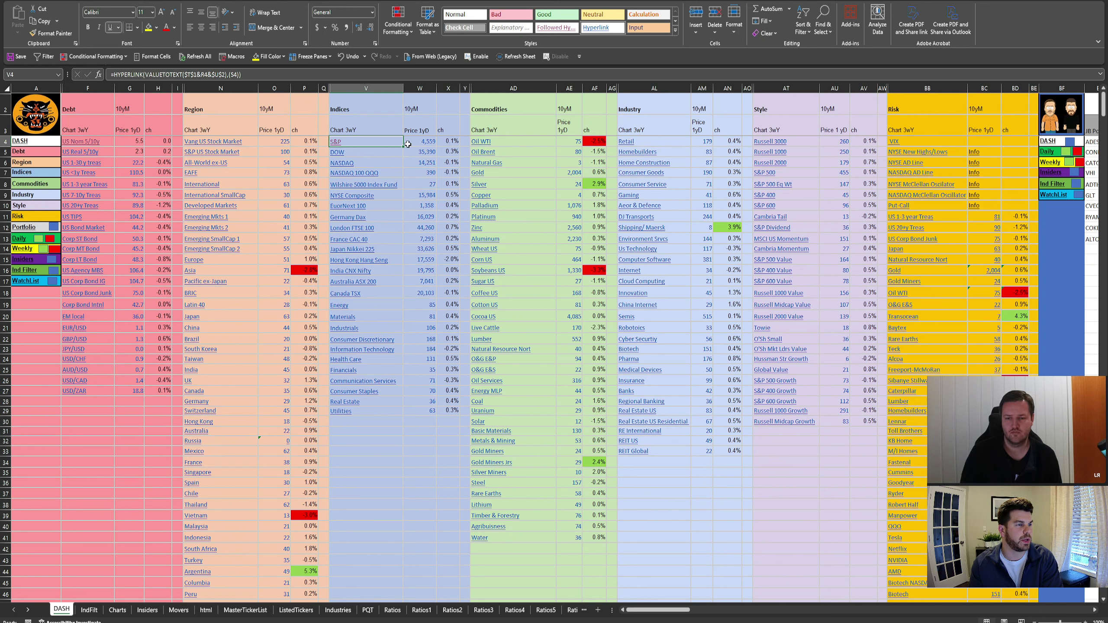
Open the daily S&P chart from its price link, view the ten-year and 20Y Monthly ranges, and return to the workbook.
{"action": "left_click", "coordinate": [425, 142]}
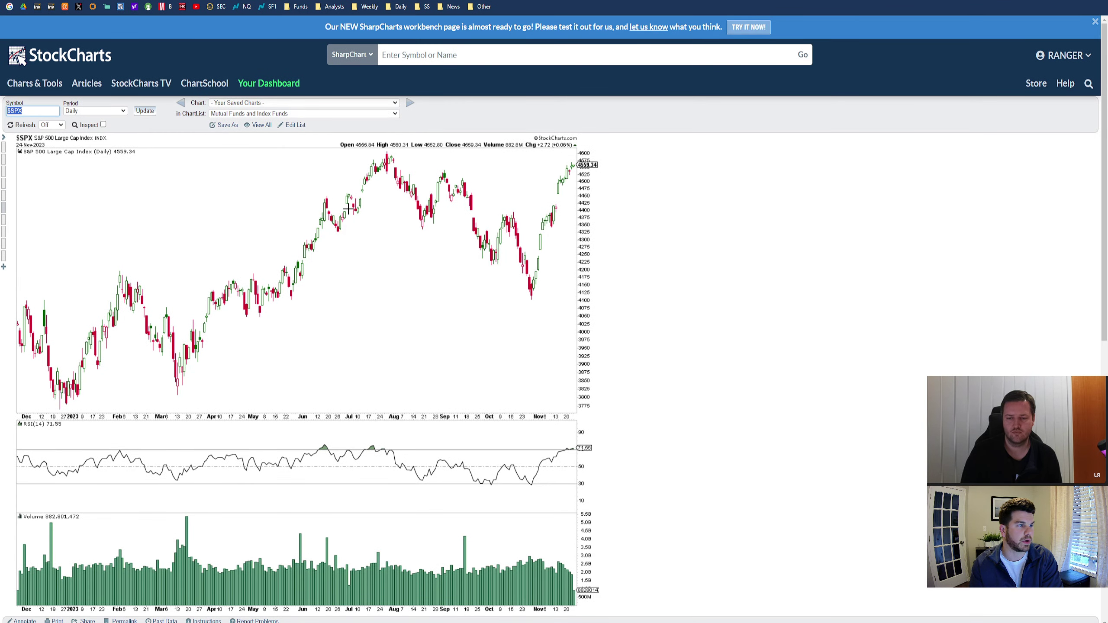
{"action": "left_click", "coordinate": [5, 165]}
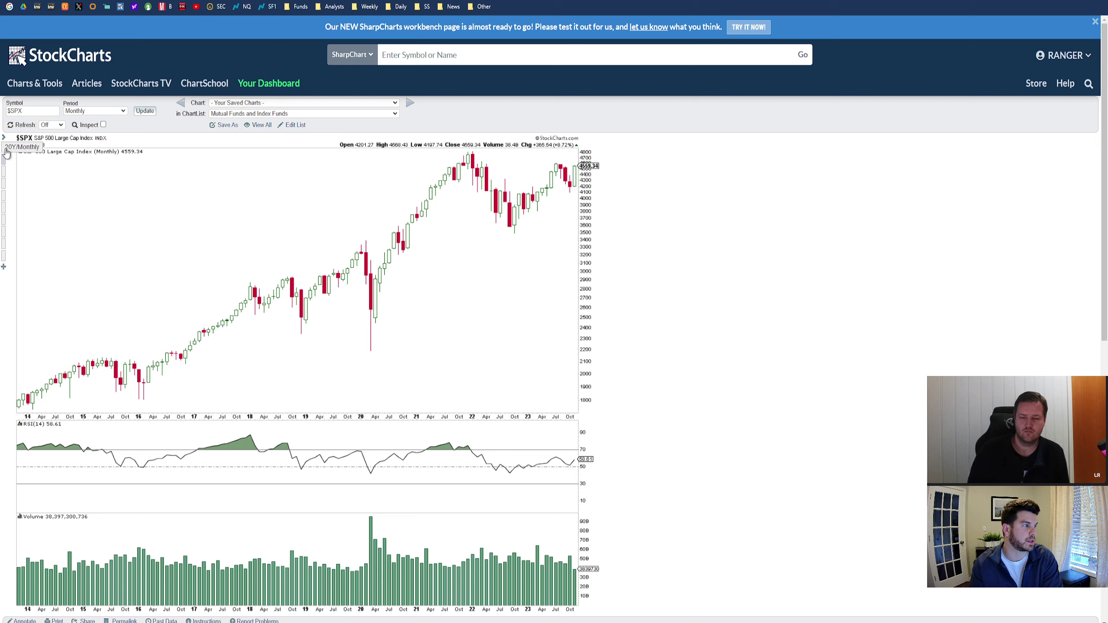
{"action": "left_click", "coordinate": [4, 157]}
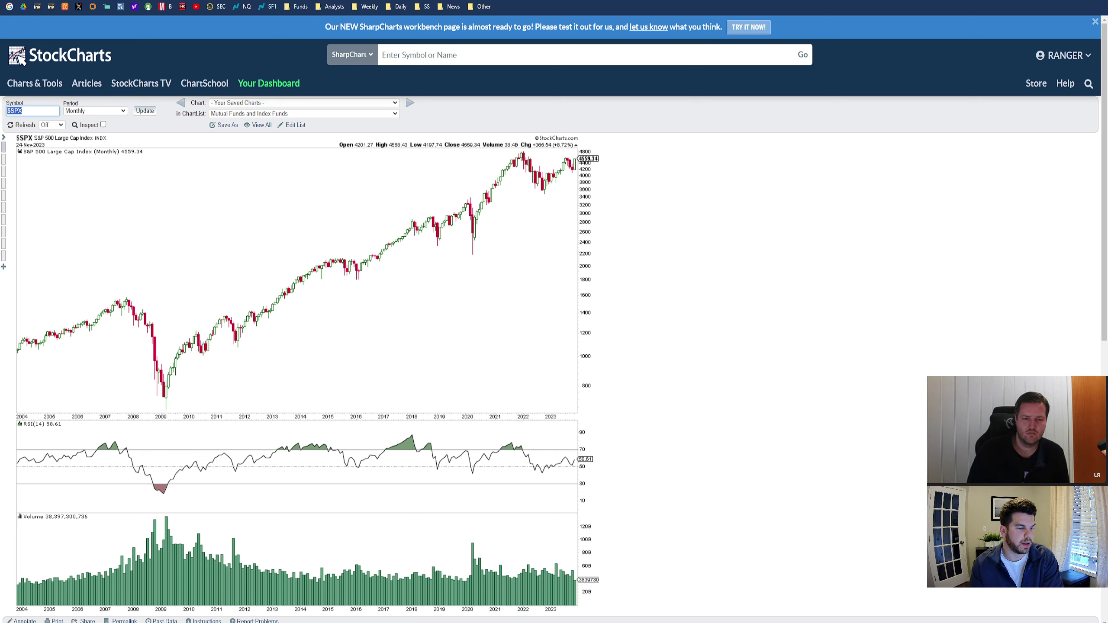
{"action": "key", "text": "alt+Tab"}
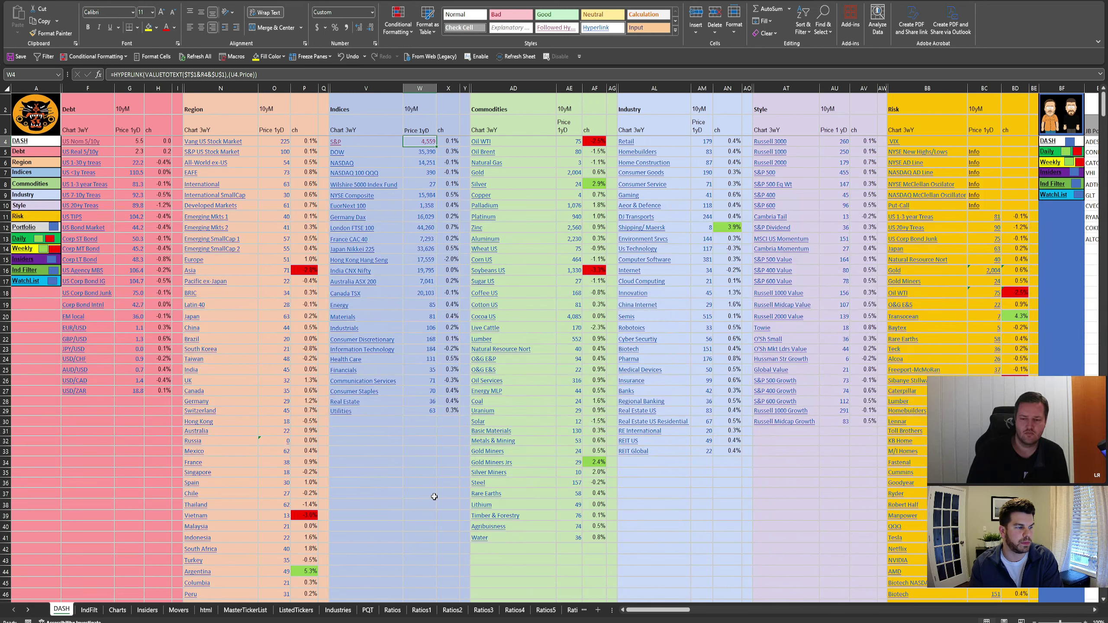
{"action": "left_click", "coordinate": [305, 270]}
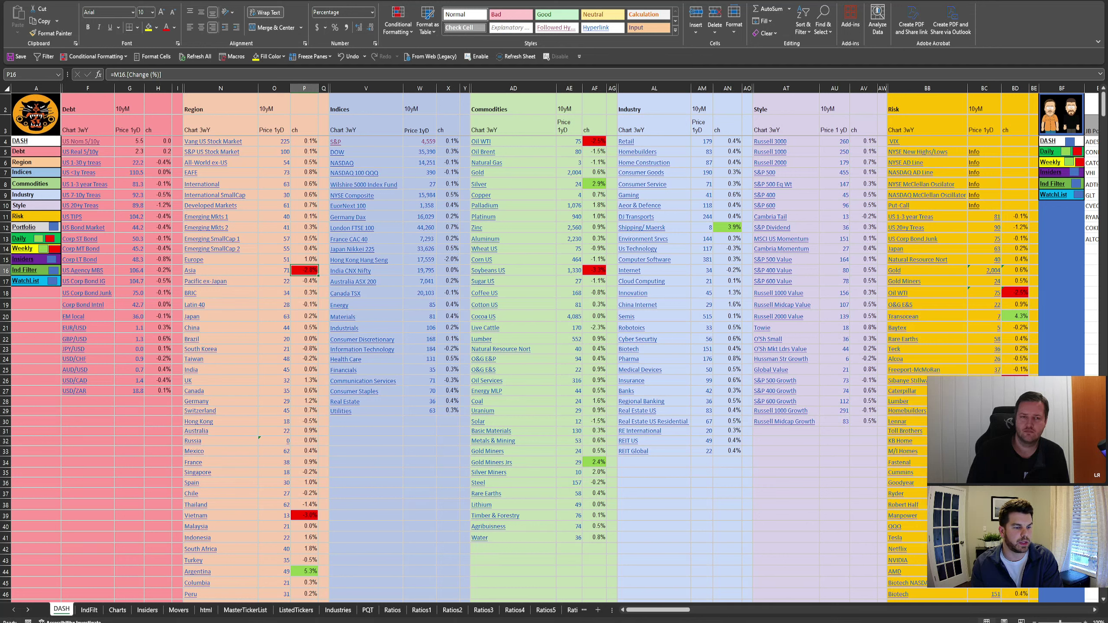
{"action": "left_click", "coordinate": [746, 622]}
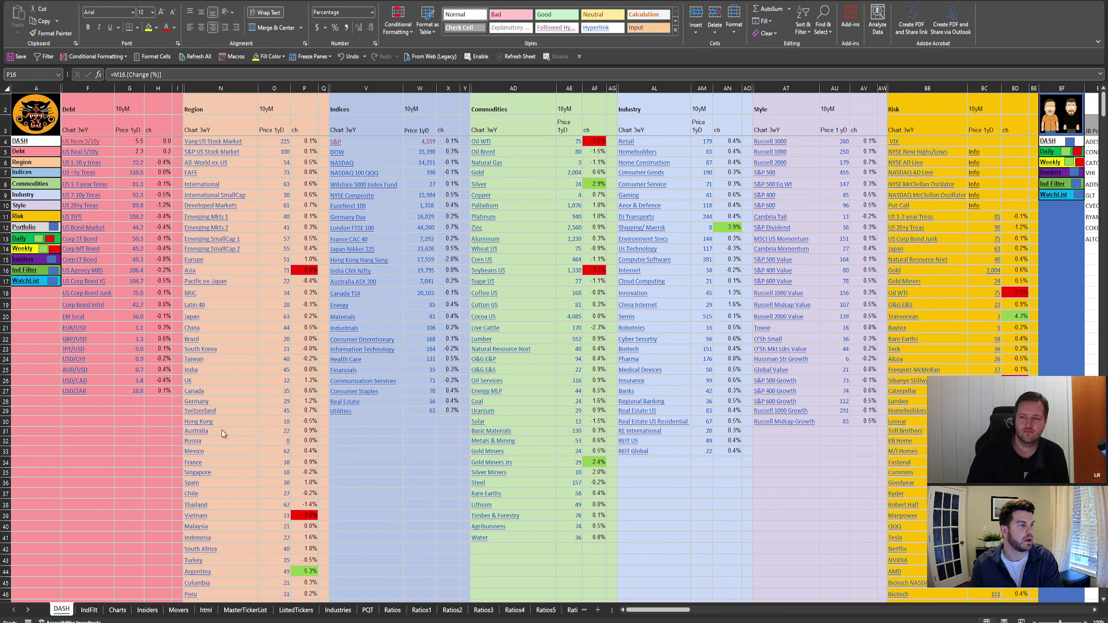
{"action": "left_click", "coordinate": [163, 443]}
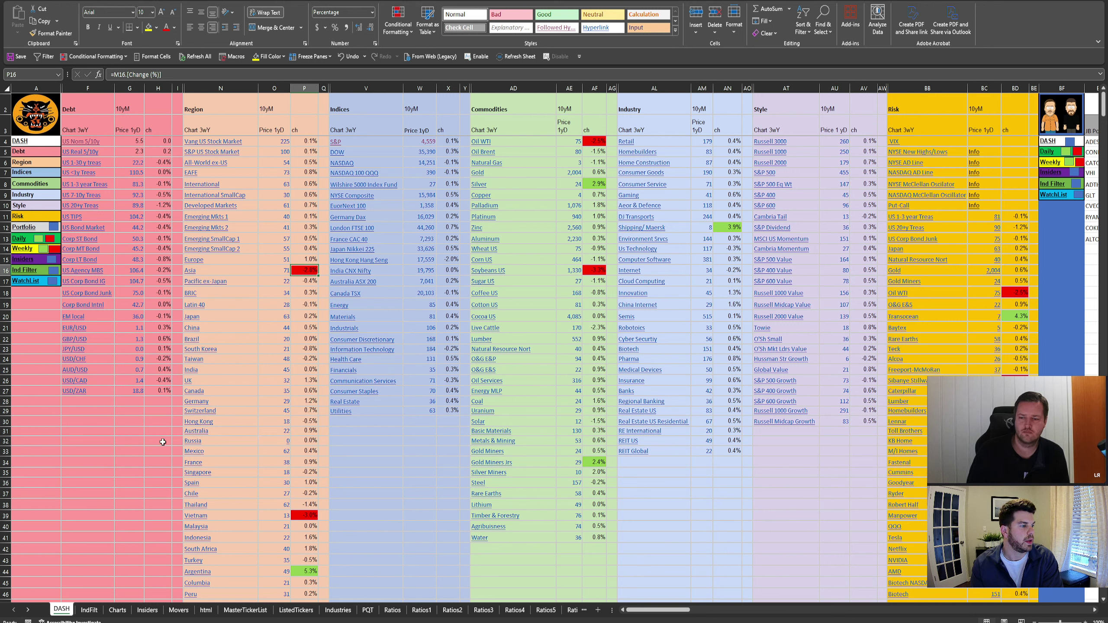
Go to the Daily Movers section of the dashboard and look through its list of stocks.
{"action": "left_click", "coordinate": [42, 238]}
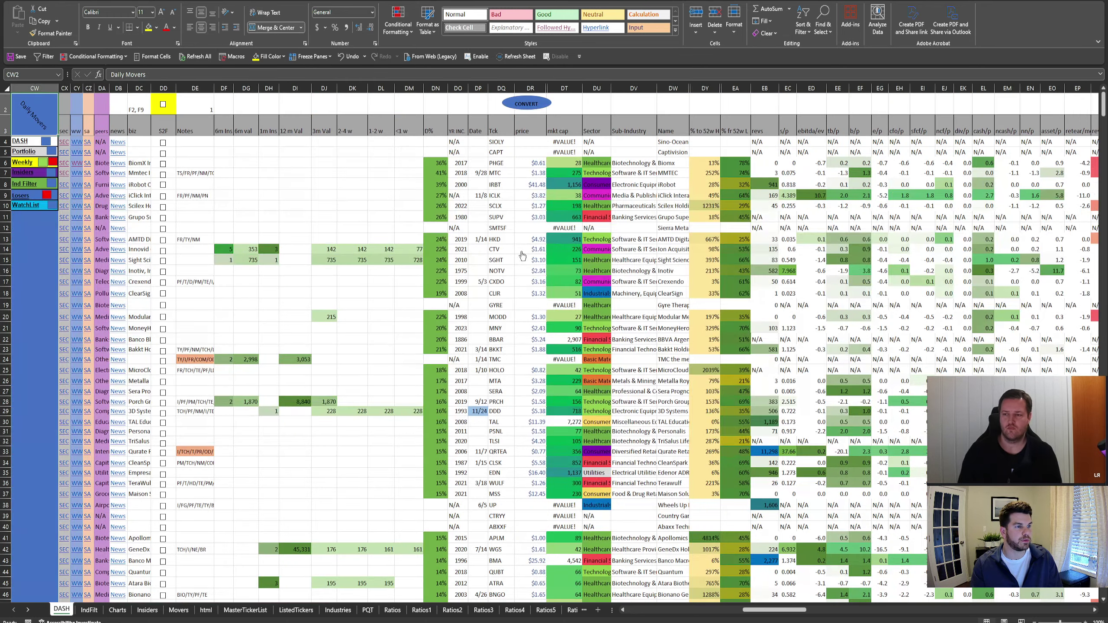
{"action": "left_click_drag", "start_coordinate": [748, 611], "coordinate": [756, 612]}
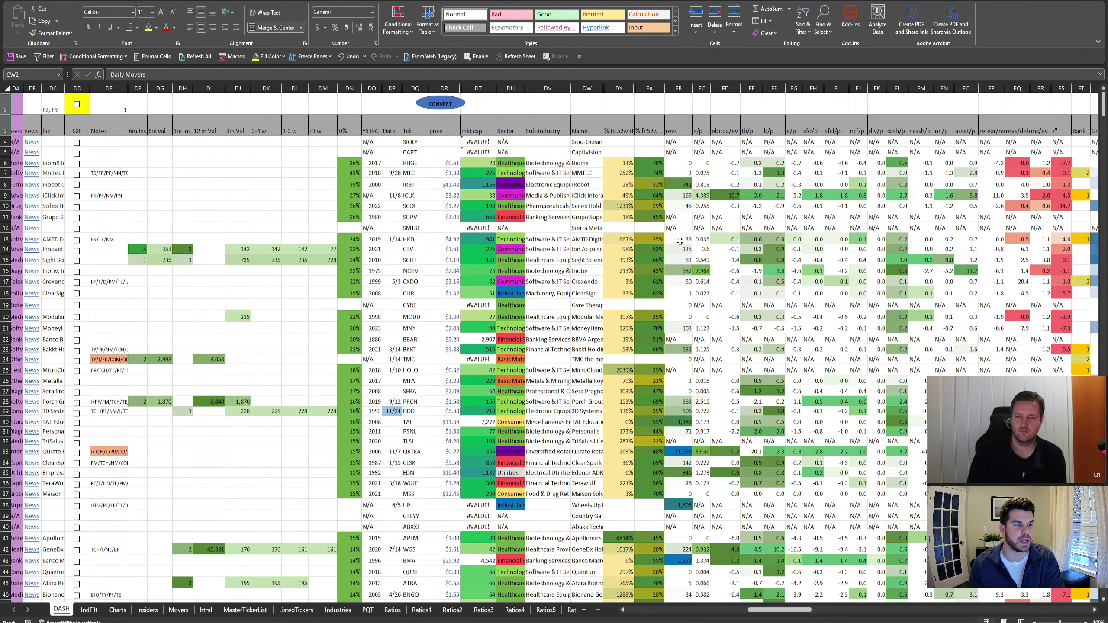
{"action": "scroll", "coordinate": [730, 317], "scroll_direction": "down", "scroll_amount": 5}
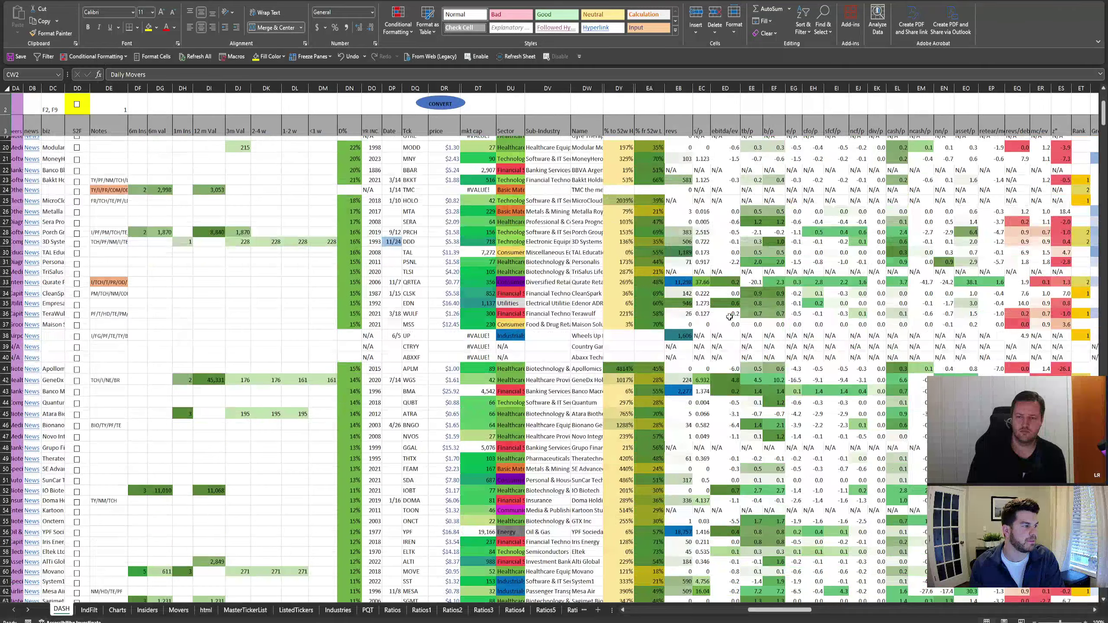
{"action": "scroll", "coordinate": [730, 317], "scroll_direction": "up", "scroll_amount": 5}
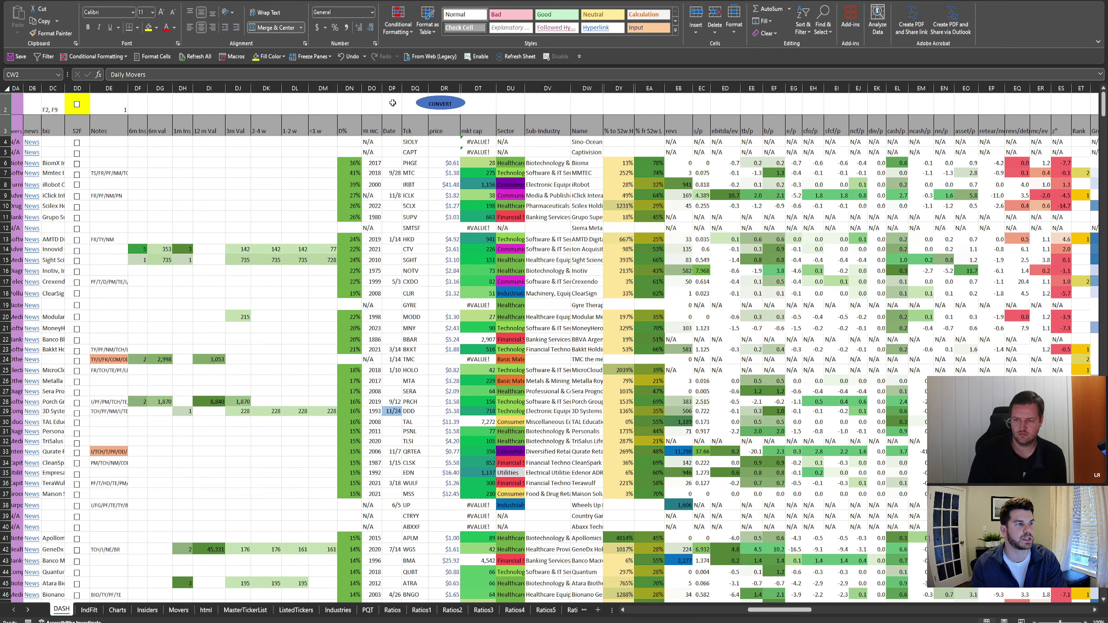
Inspect the Date column of the Daily Movers table, checking the entries for PHGE, DDD, ICLK and HKD.
{"action": "left_click", "coordinate": [392, 89]}
{"action": "left_click", "coordinate": [391, 165]}
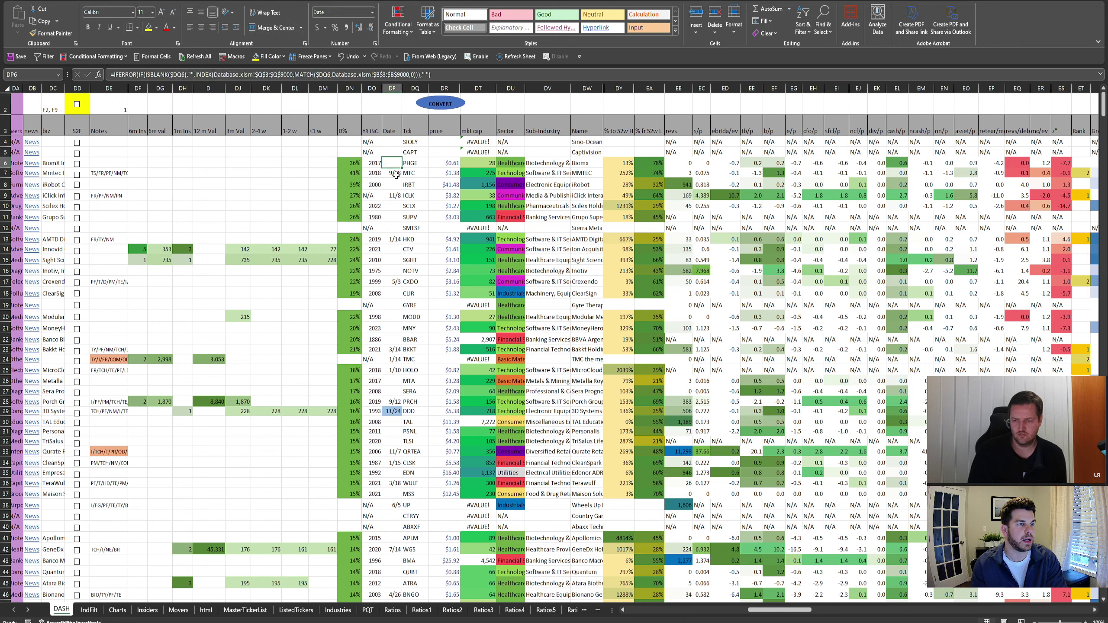
{"action": "left_click", "coordinate": [392, 411]}
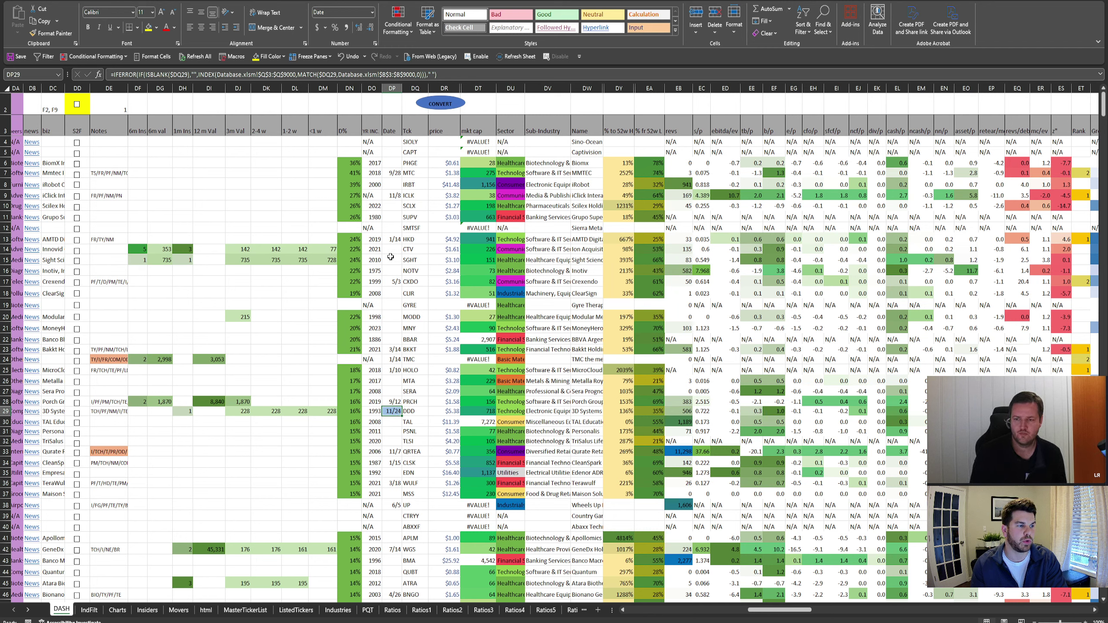
{"action": "left_click", "coordinate": [392, 195]}
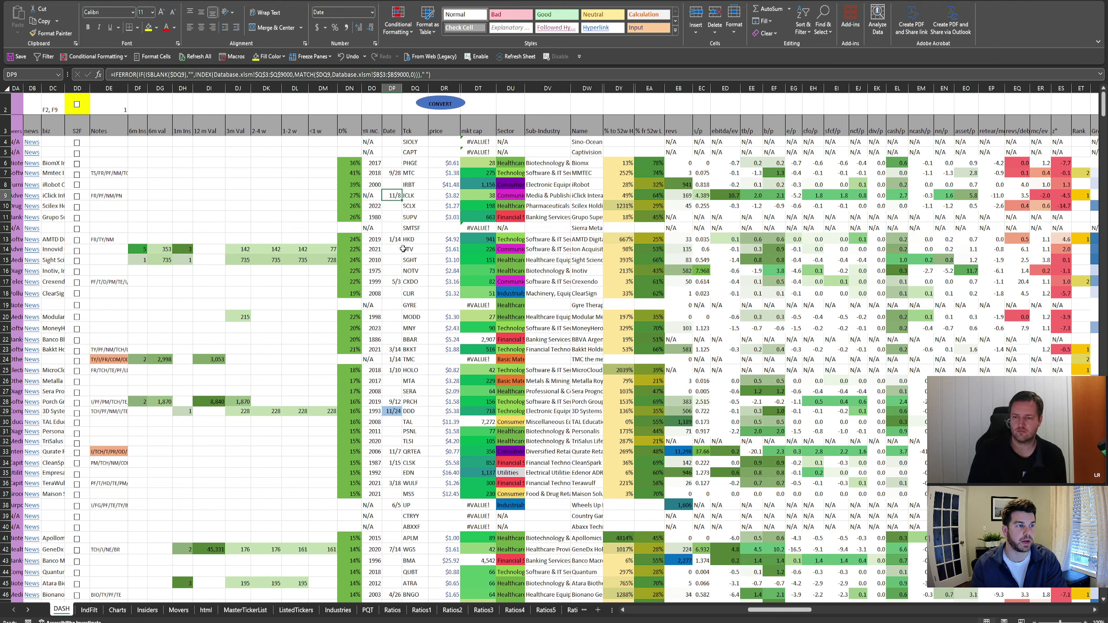
{"action": "left_click", "coordinate": [394, 240]}
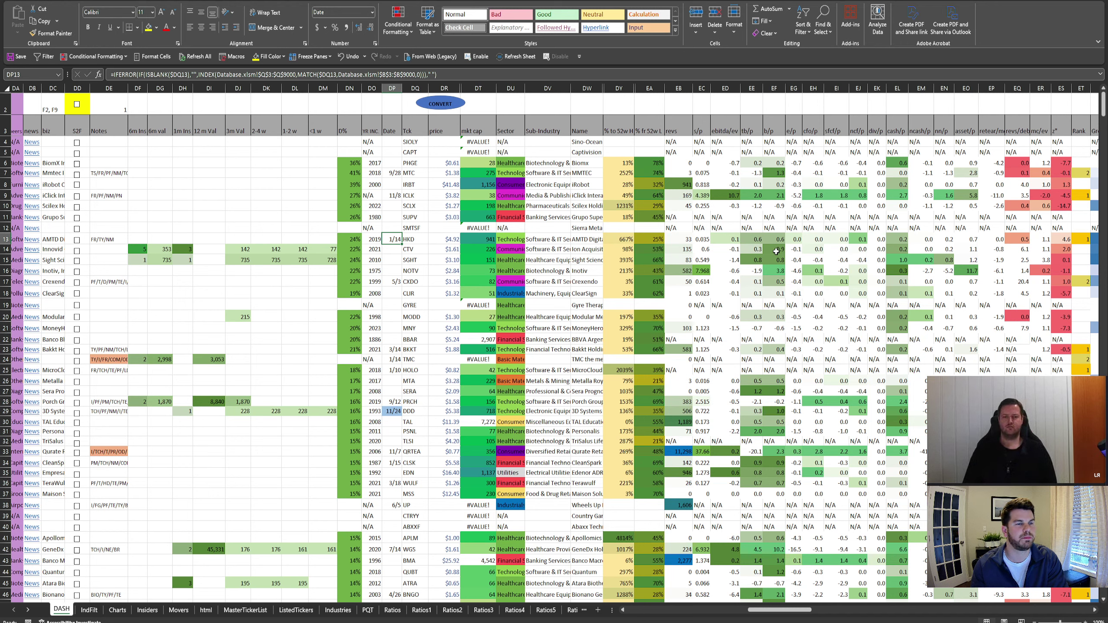
Inspect the price-ratio cells in the ICLK and SCLX rows and the upper entries of the Rank column.
{"action": "left_click", "coordinate": [773, 196]}
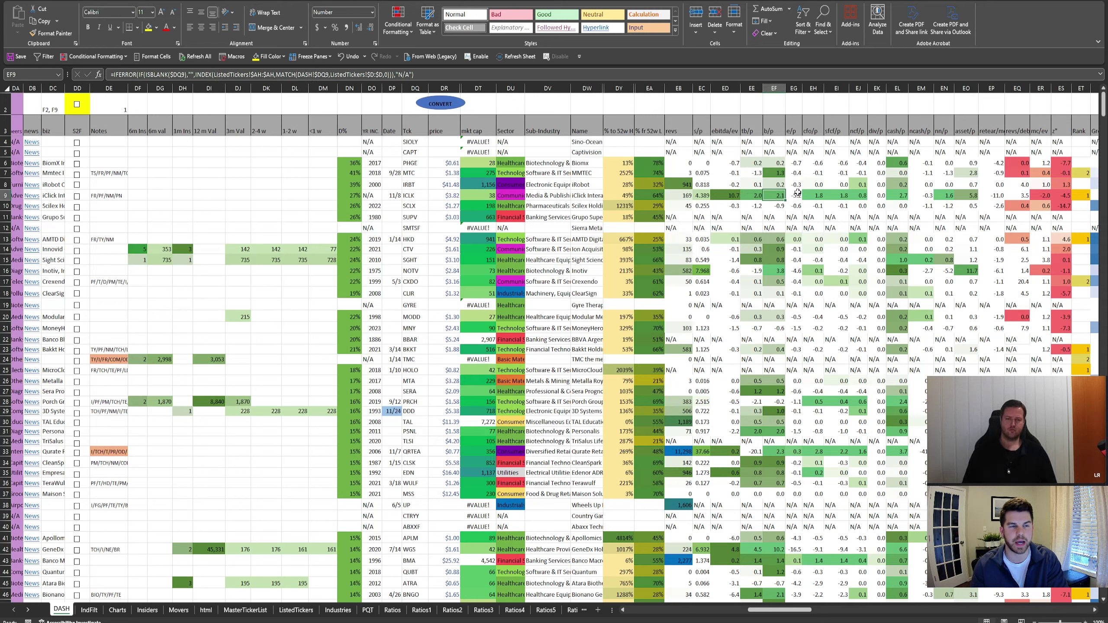
{"action": "left_click", "coordinate": [817, 205]}
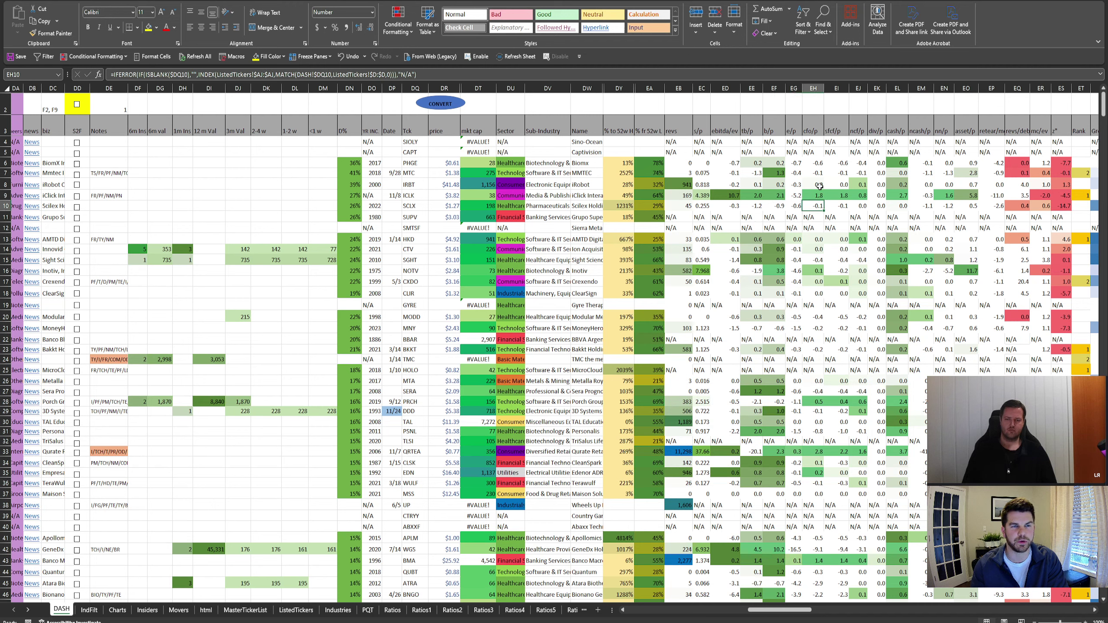
{"action": "left_click", "coordinate": [840, 195]}
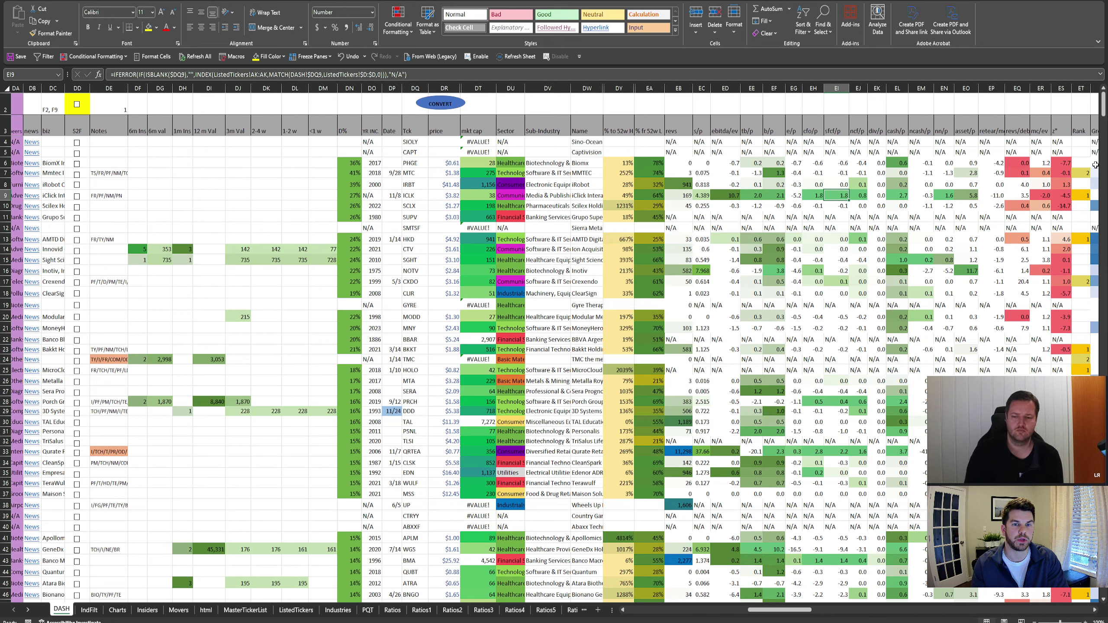
{"action": "left_click_drag", "start_coordinate": [1083, 171], "coordinate": [1081, 262]}
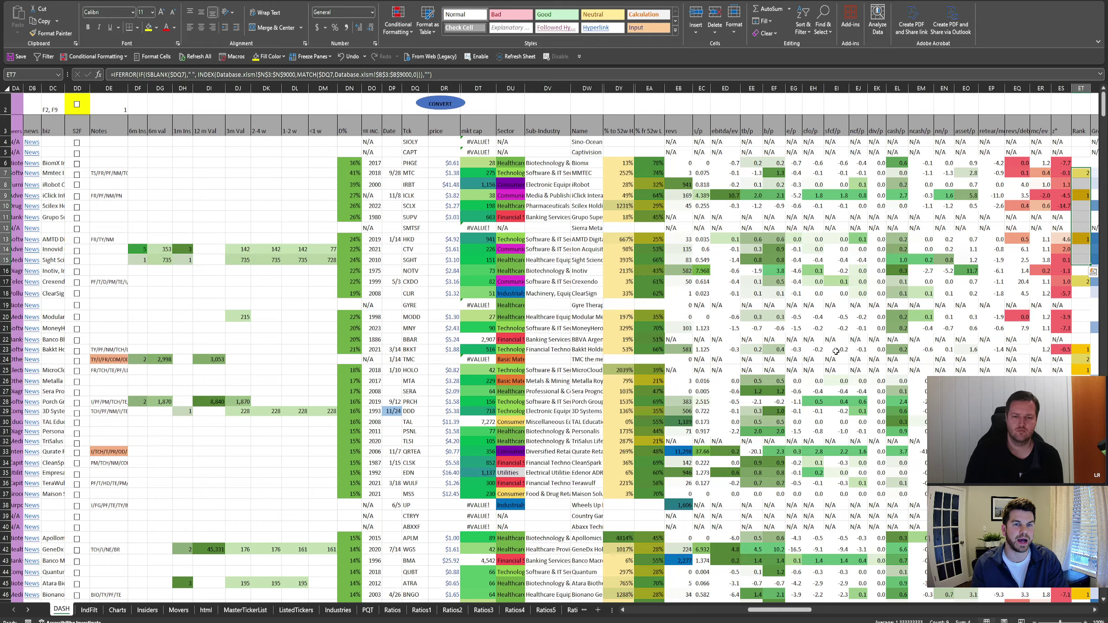
Tick the S2F checkbox in the iRobot row of the Daily Movers table and inspect the checked-item count formula in DE2.
{"action": "left_click", "coordinate": [876, 281]}
{"action": "left_click_drag", "start_coordinate": [773, 611], "coordinate": [768, 610]}
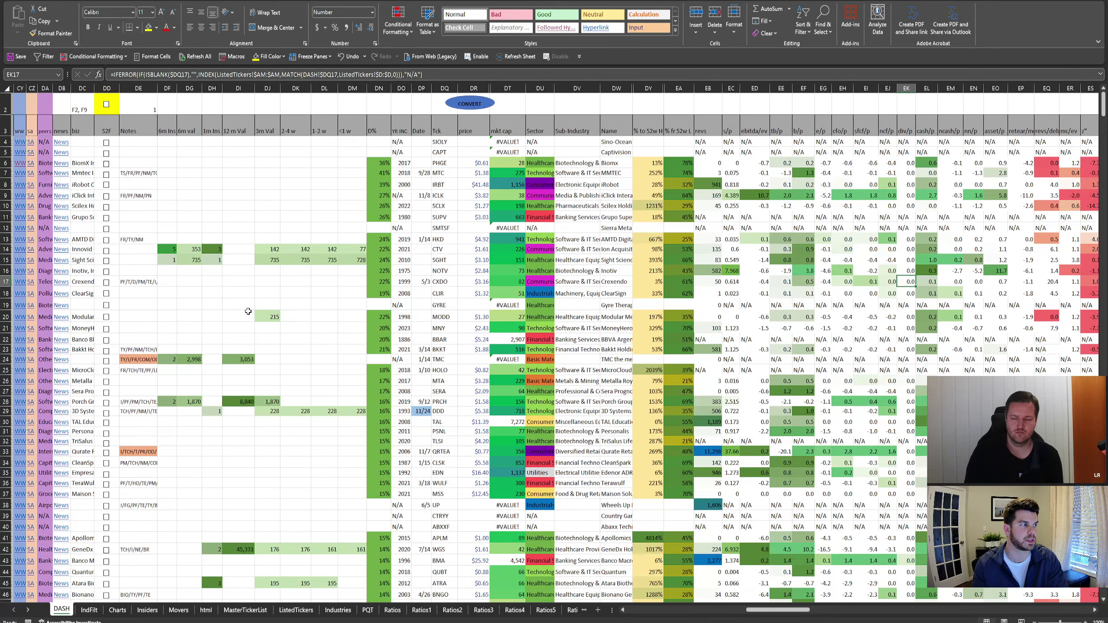
{"action": "left_click_drag", "start_coordinate": [762, 609], "coordinate": [755, 610]}
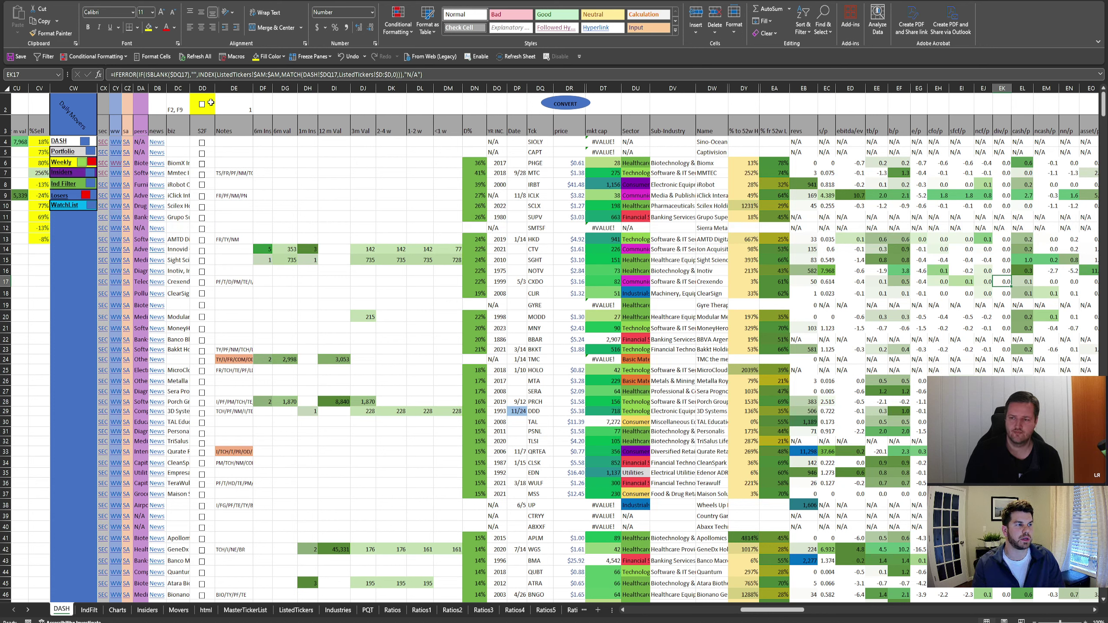
{"action": "left_click", "coordinate": [203, 186]}
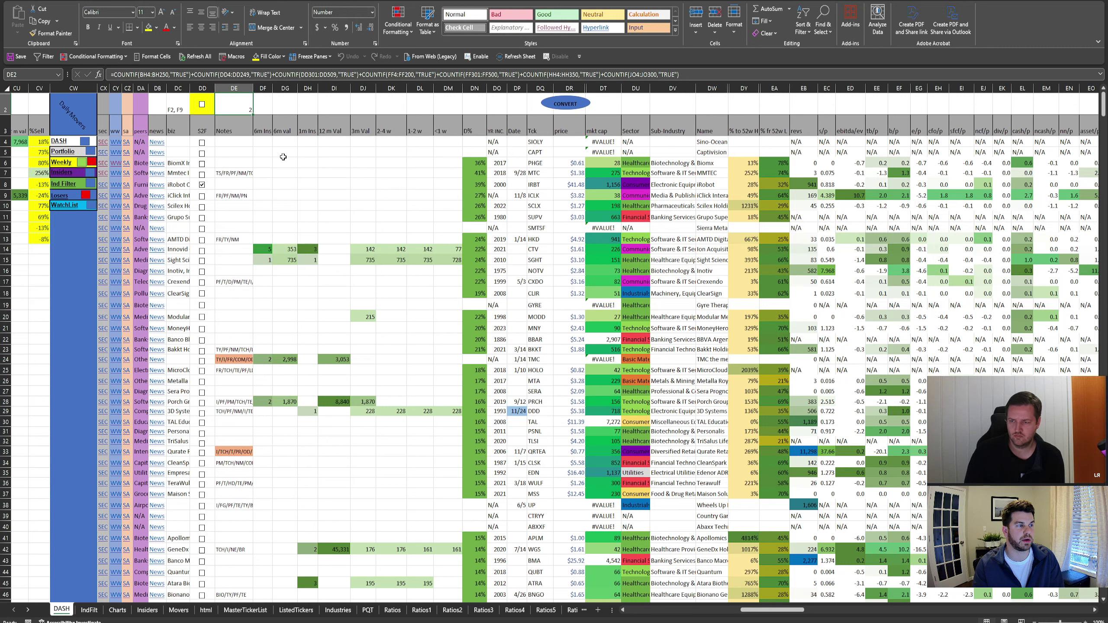
{"action": "left_click", "coordinate": [335, 193]}
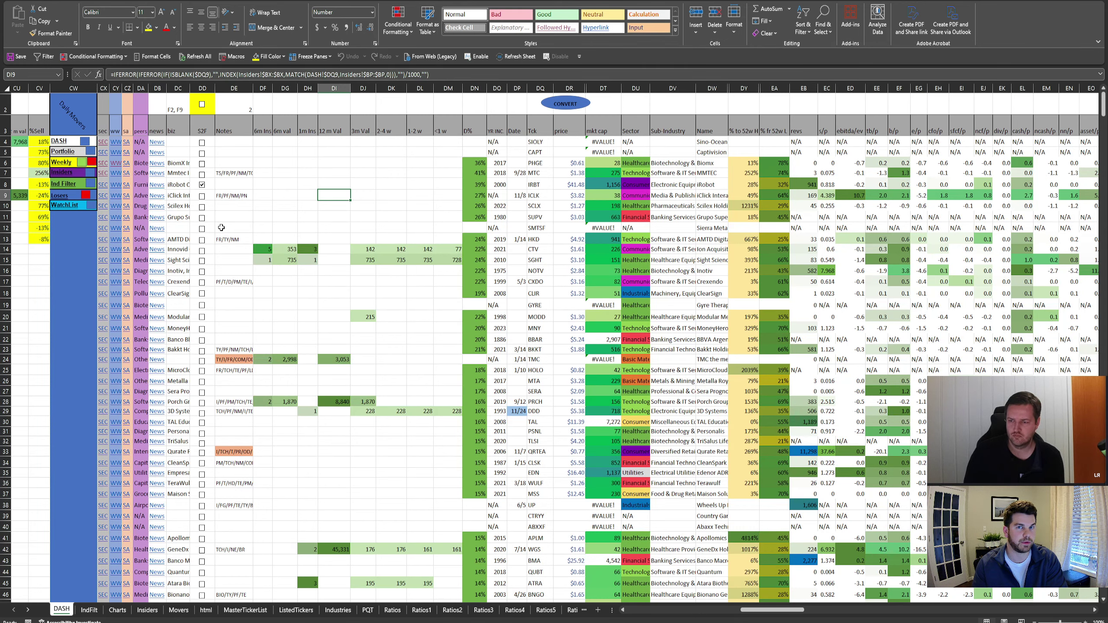
View the Losers OTD list, and from there go to the Weekly Movers table.
{"action": "left_click", "coordinate": [87, 196]}
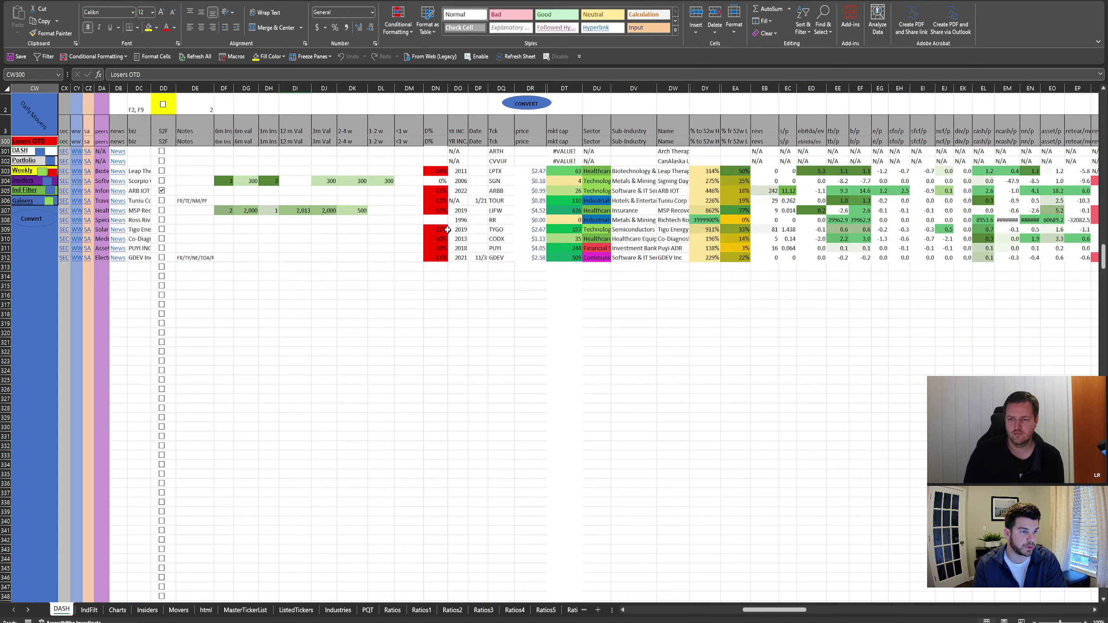
{"action": "left_click", "coordinate": [49, 172]}
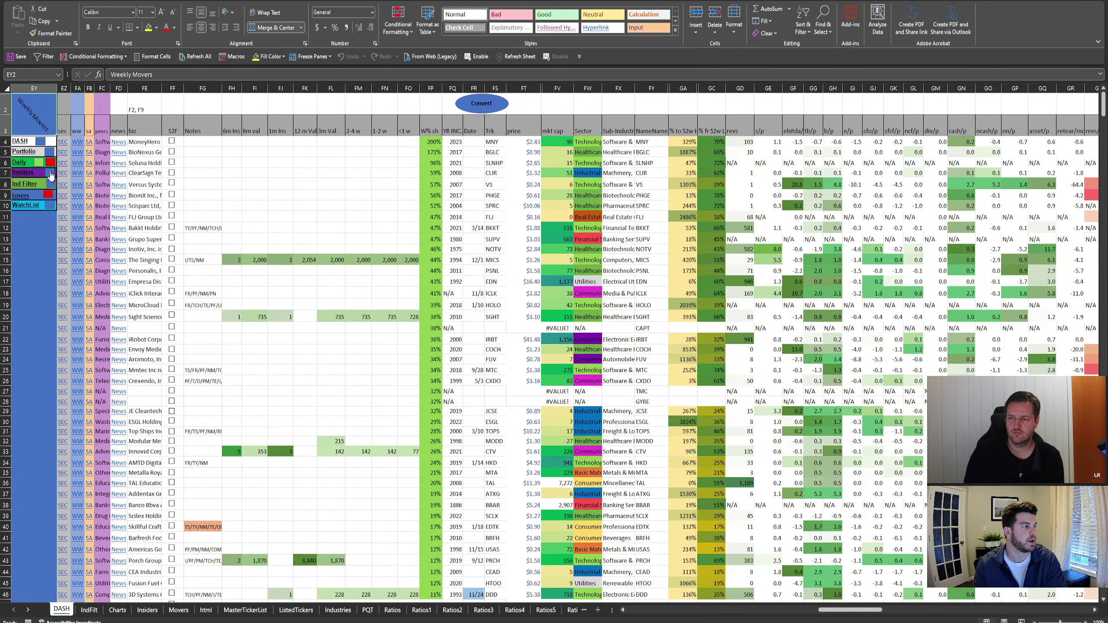
View the Insider Buying table, and from there open the Industry Filter and look through its Banks - Regional company list.
{"action": "left_click", "coordinate": [50, 173]}
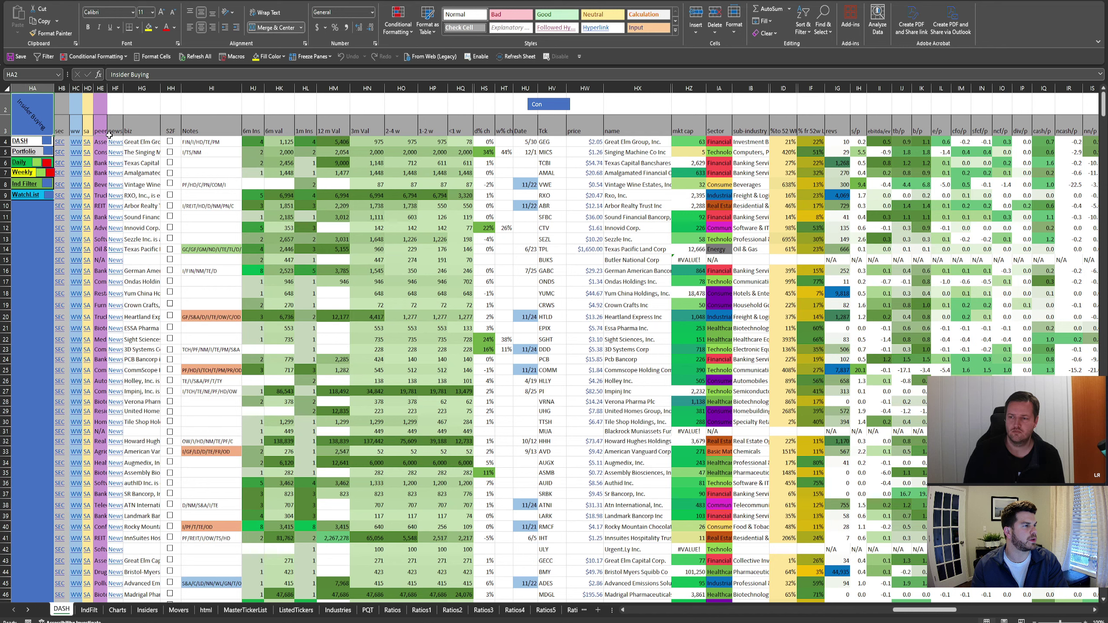
{"action": "left_click", "coordinate": [103, 173]}
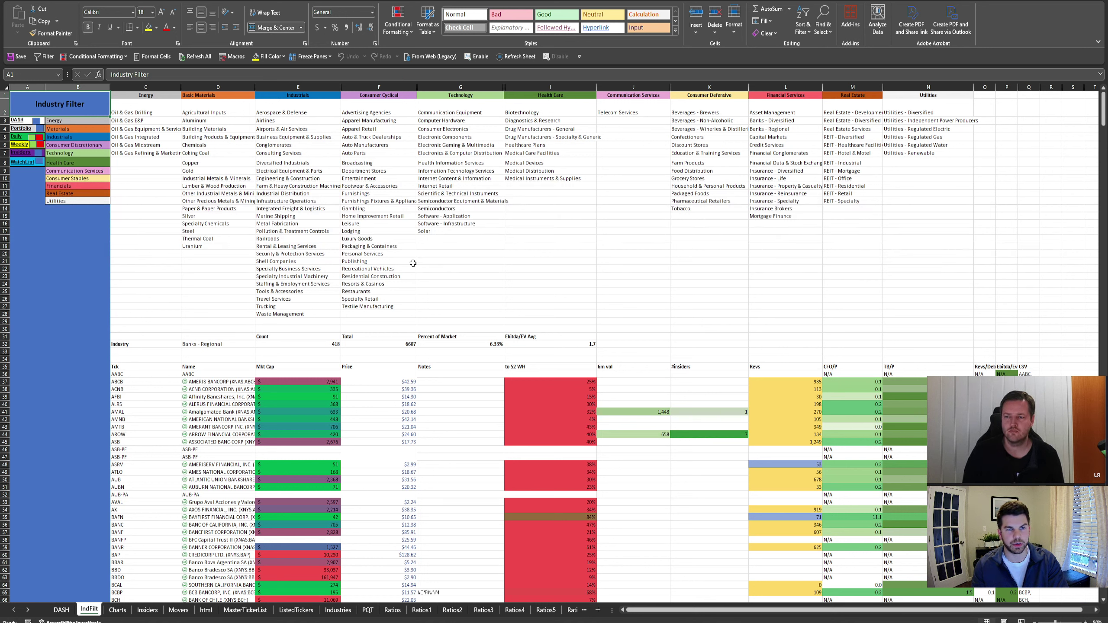
{"action": "scroll", "coordinate": [254, 338], "scroll_direction": "down", "scroll_amount": 4}
{"action": "scroll", "coordinate": [254, 337], "scroll_direction": "down", "scroll_amount": 3}
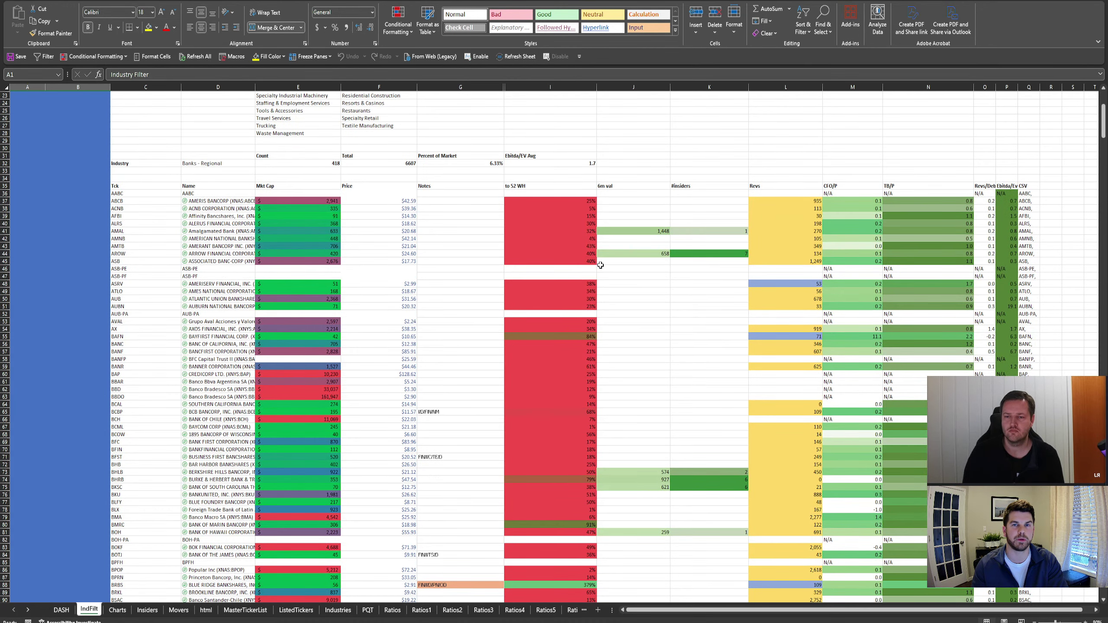
{"action": "scroll", "coordinate": [455, 314], "scroll_direction": "down", "scroll_amount": 5}
{"action": "scroll", "coordinate": [455, 314], "scroll_direction": "down", "scroll_amount": 18}
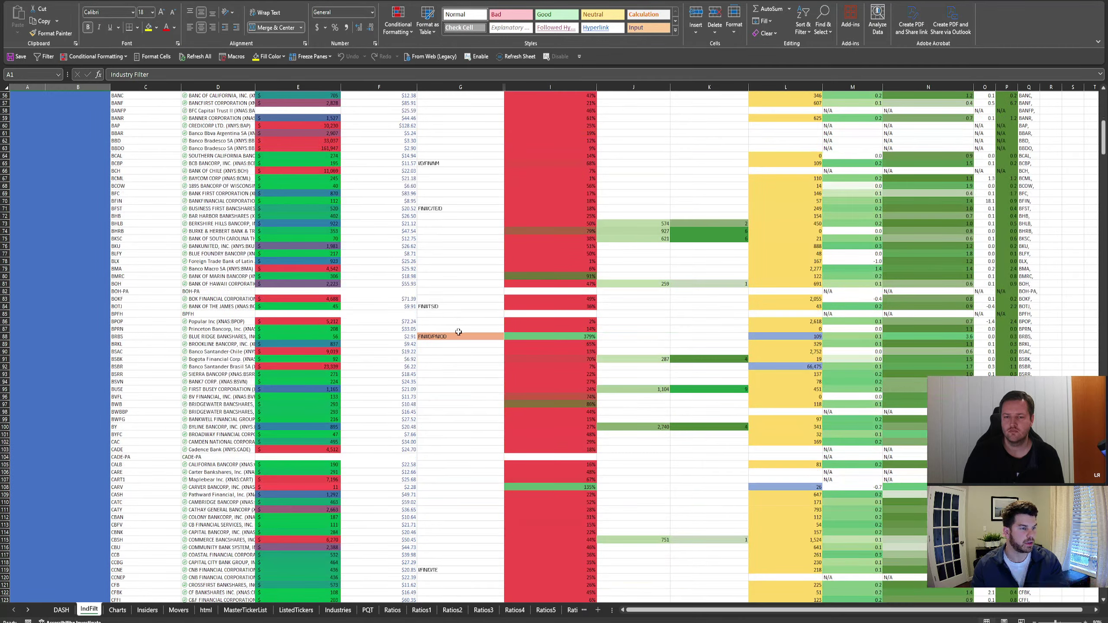
{"action": "scroll", "coordinate": [456, 341], "scroll_direction": "down", "scroll_amount": 5}
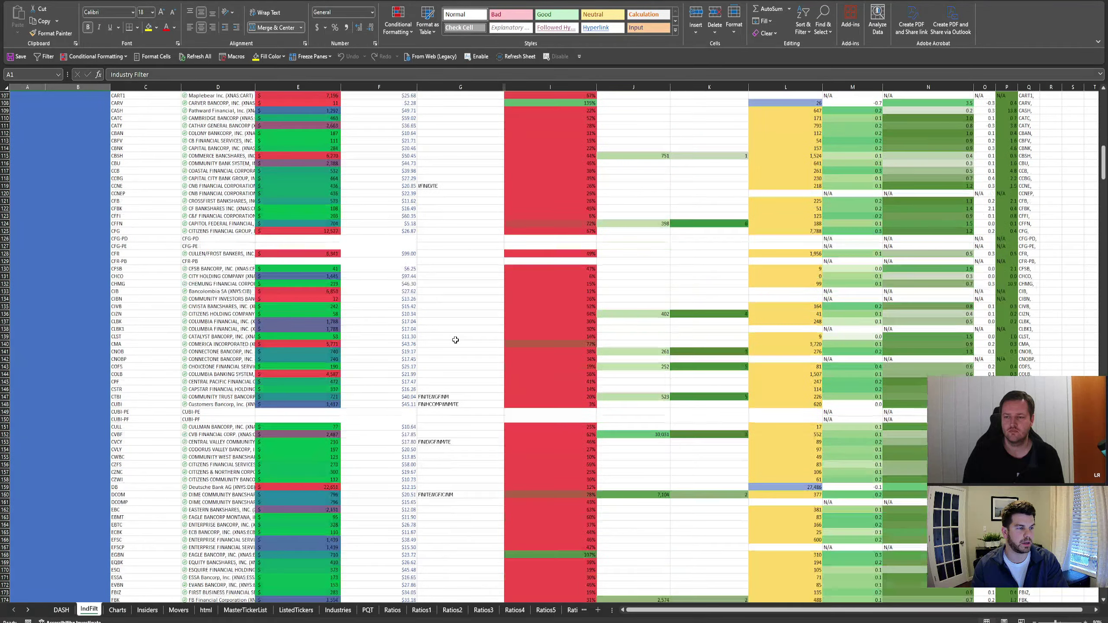
{"action": "scroll", "coordinate": [453, 334], "scroll_direction": "up", "scroll_amount": 20}
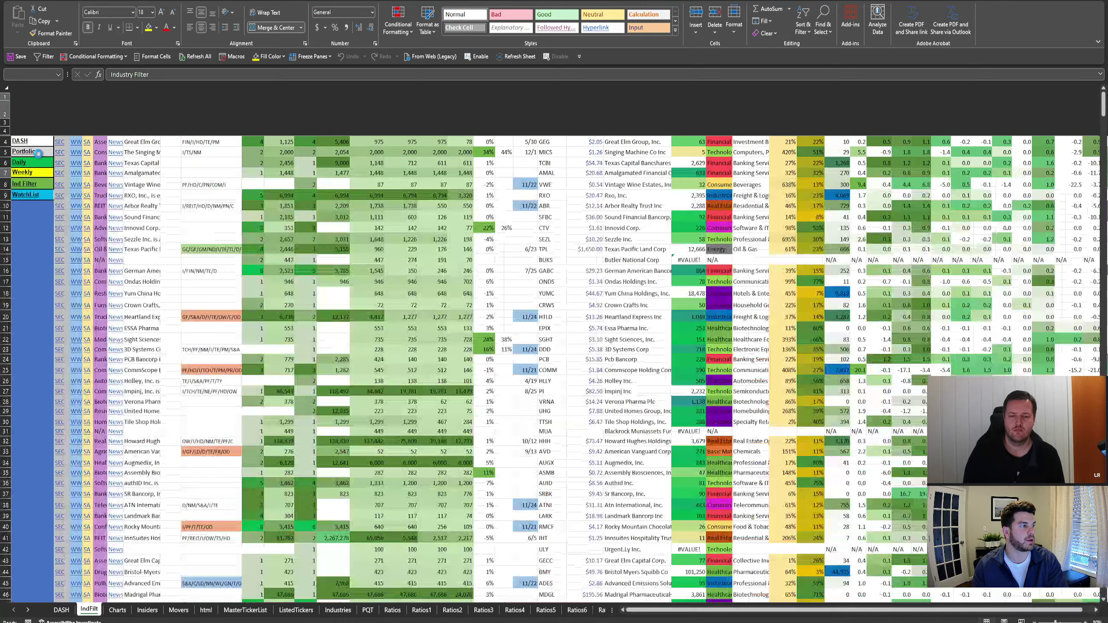
Go to the Portfolio table and inspect its B/S/T/H entries and the formulas in the empty rows below the holdings.
{"action": "left_click", "coordinate": [39, 156]}
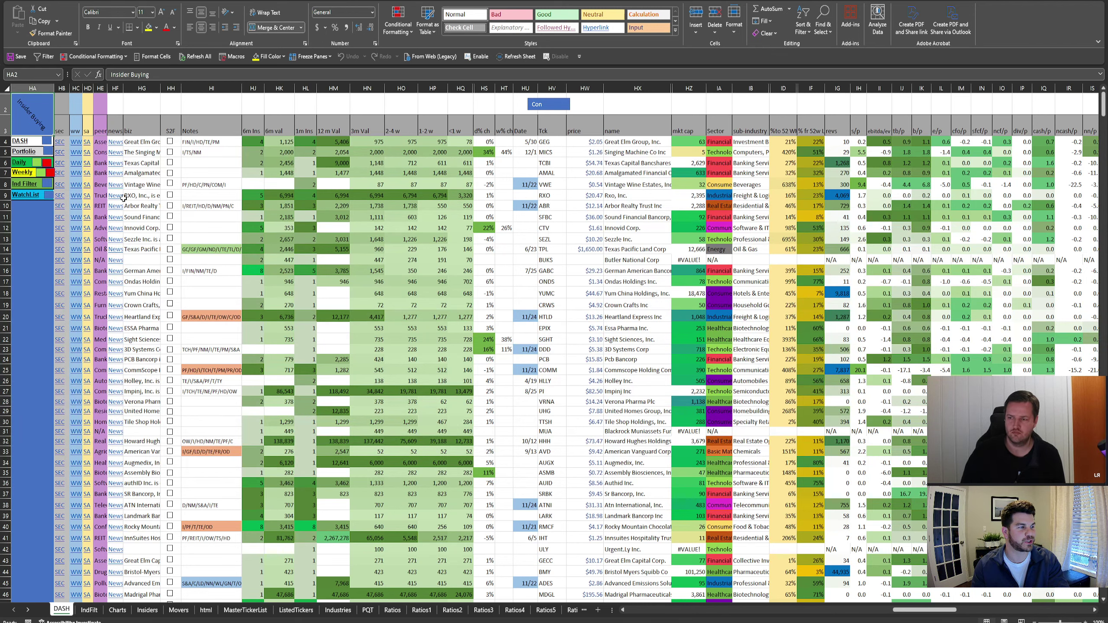
{"action": "left_click", "coordinate": [47, 153]}
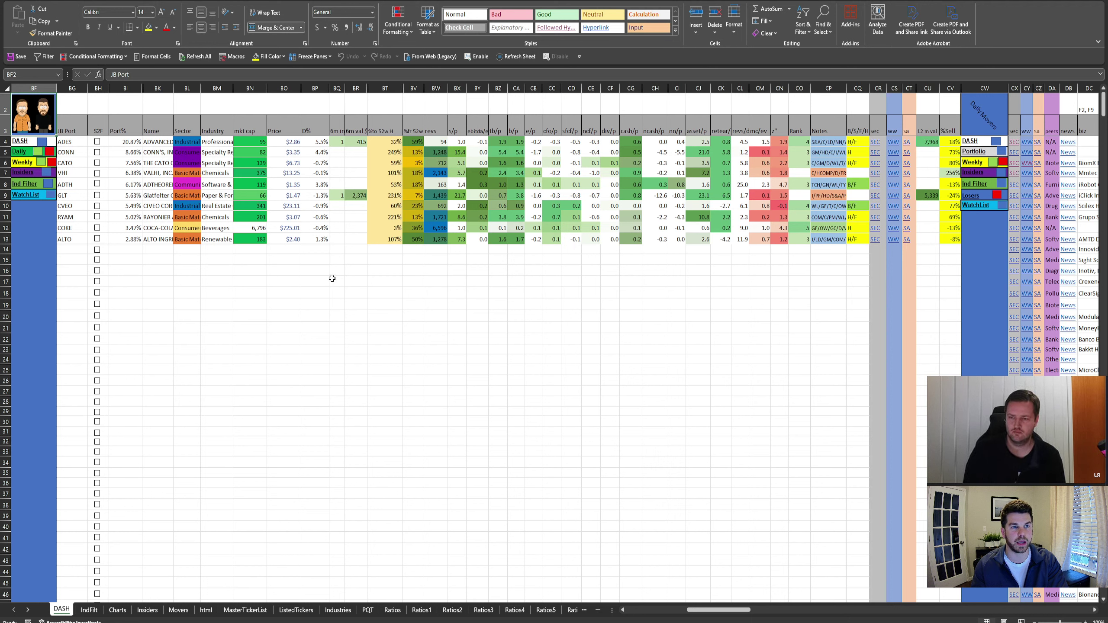
{"action": "left_click_drag", "start_coordinate": [857, 144], "coordinate": [857, 240]}
{"action": "left_click", "coordinate": [857, 258]}
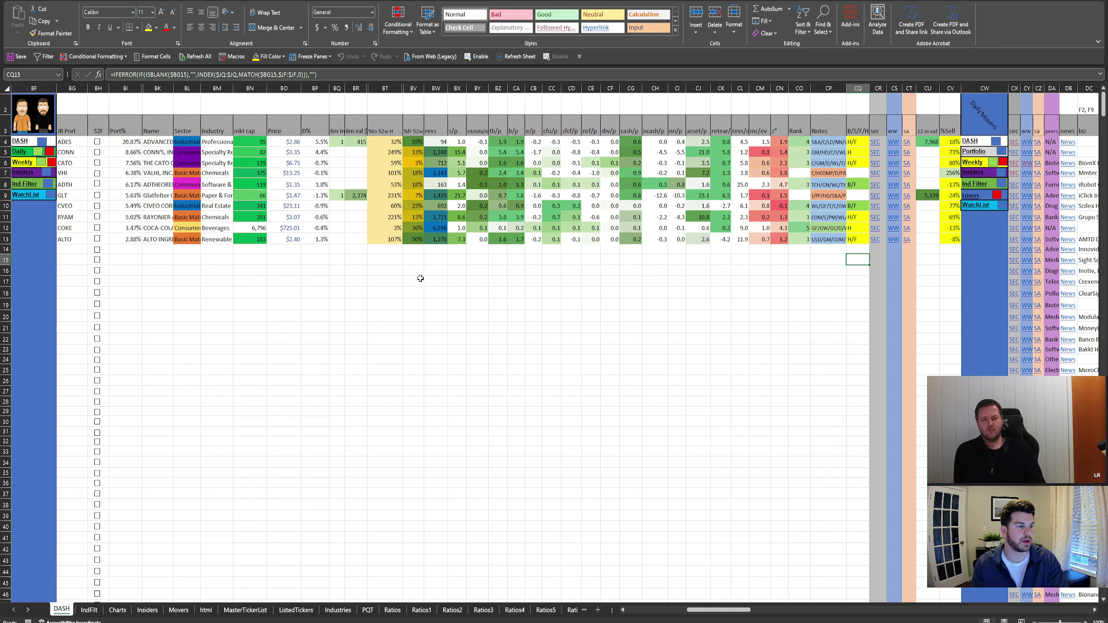
{"action": "left_click", "coordinate": [565, 284]}
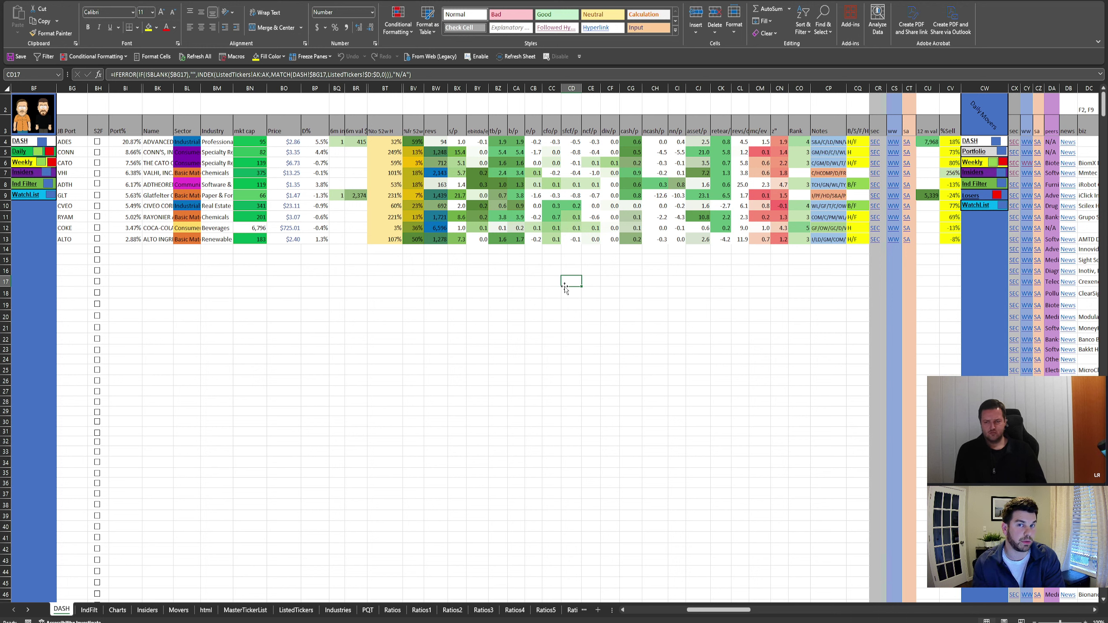
{"action": "left_click", "coordinate": [539, 262]}
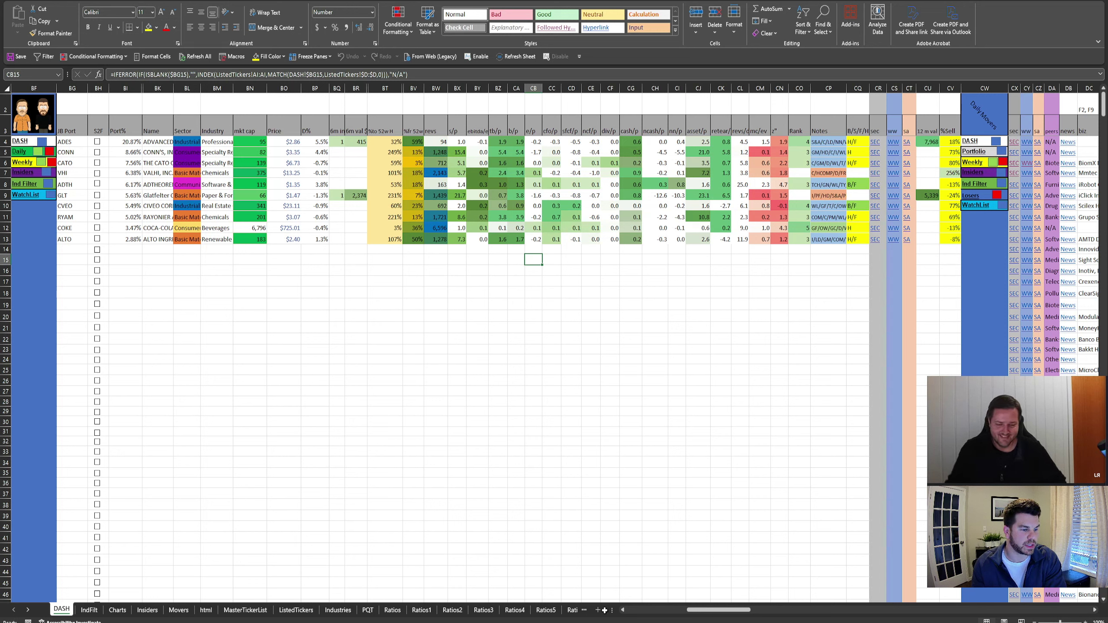
Switch to the company analysis workbook and examine the yearly financials on the ADES sheet down to the full-average per-share rows.
{"action": "key", "text": "alt+Tab"}
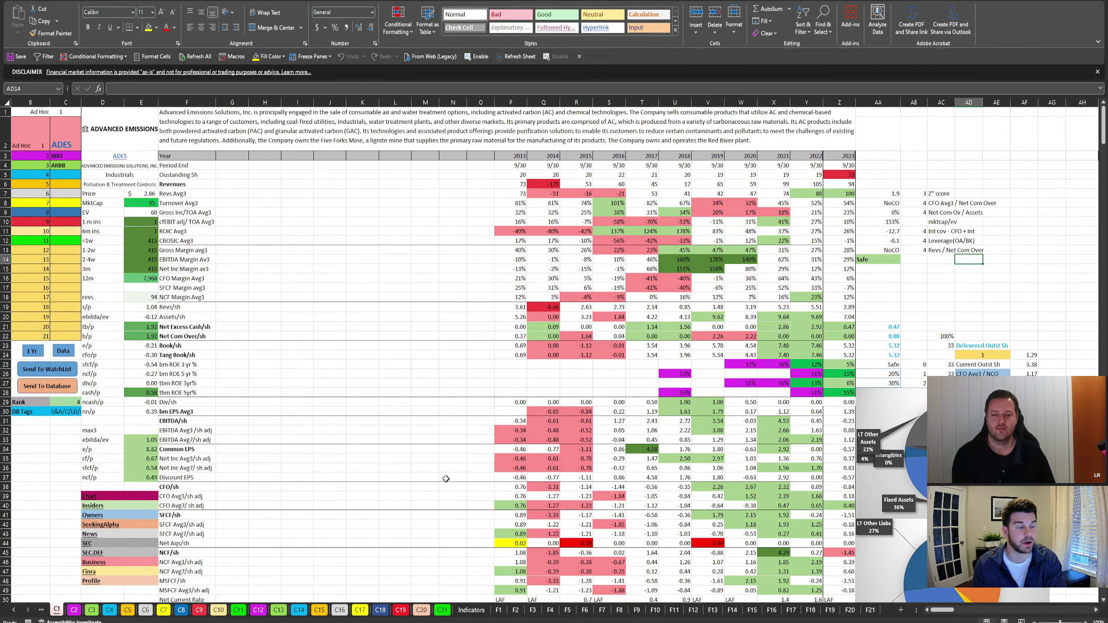
{"action": "left_click", "coordinate": [461, 336]}
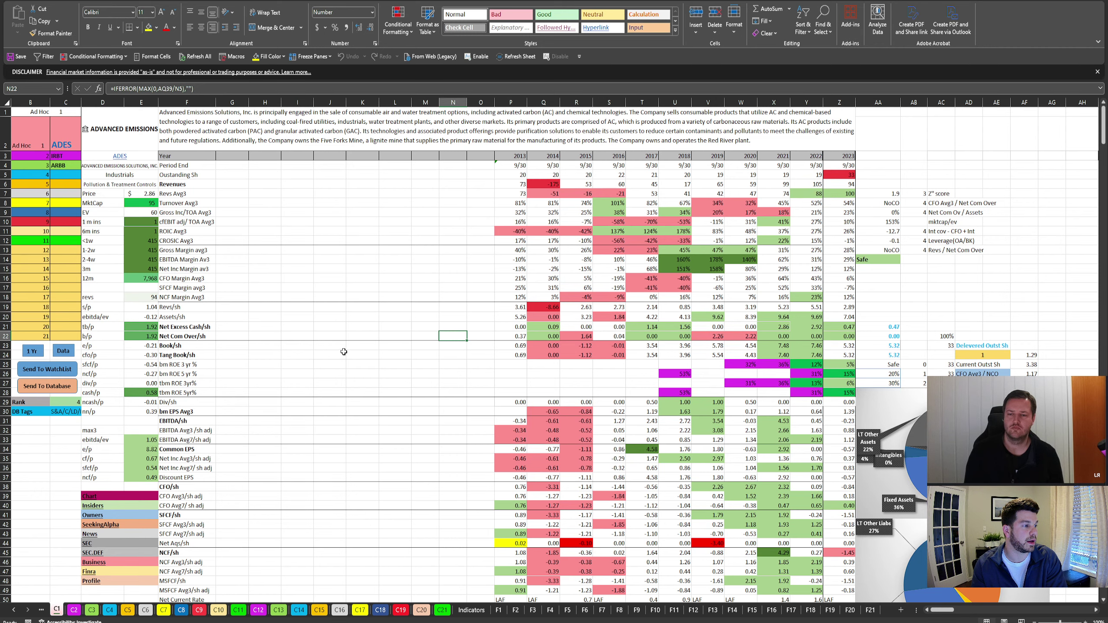
{"action": "scroll", "coordinate": [454, 332], "scroll_direction": "down", "scroll_amount": 12}
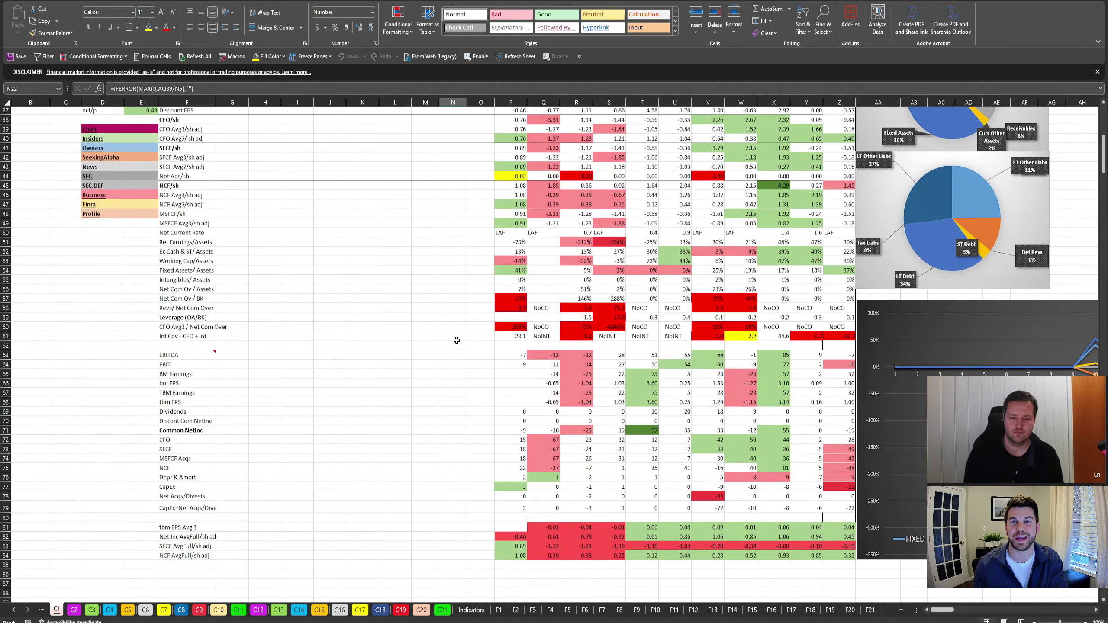
{"action": "scroll", "coordinate": [455, 333], "scroll_direction": "up", "scroll_amount": 12}
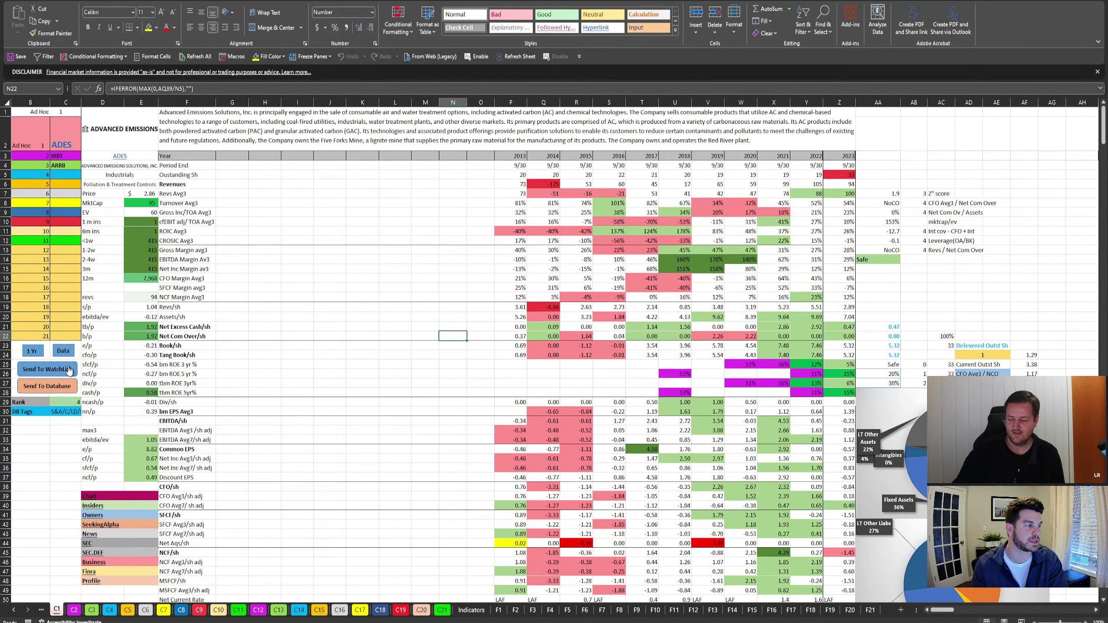
Examine the ADES sheet's yearly margins, earnings, cash flow and balance sheet section, and return to the main section.
{"action": "left_click", "coordinate": [27, 354]}
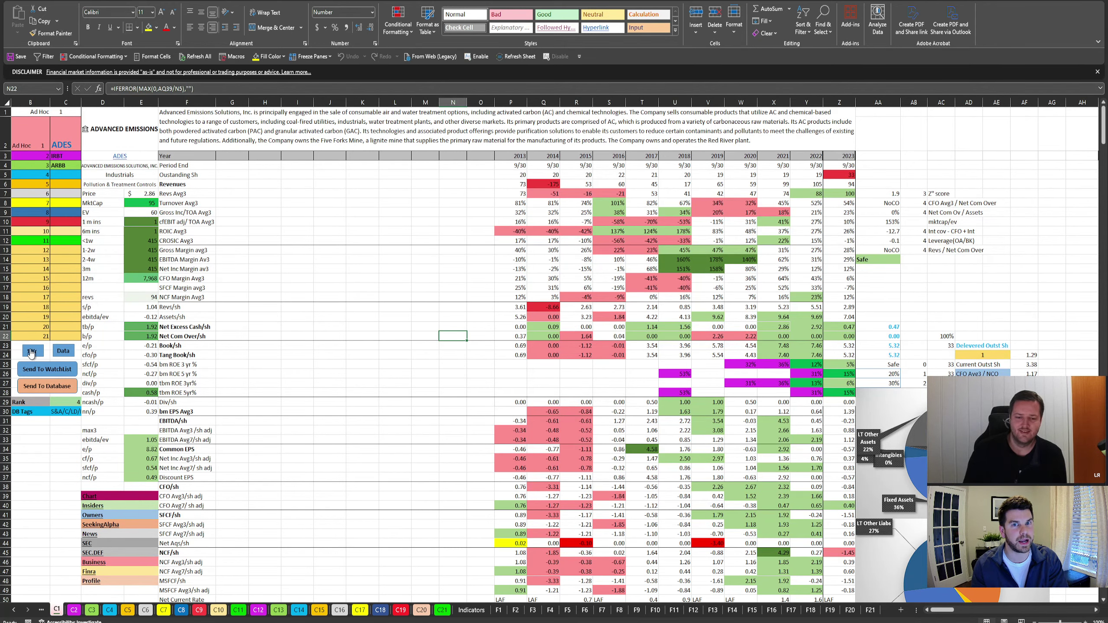
{"action": "scroll", "coordinate": [315, 336], "scroll_direction": "down", "scroll_amount": 1}
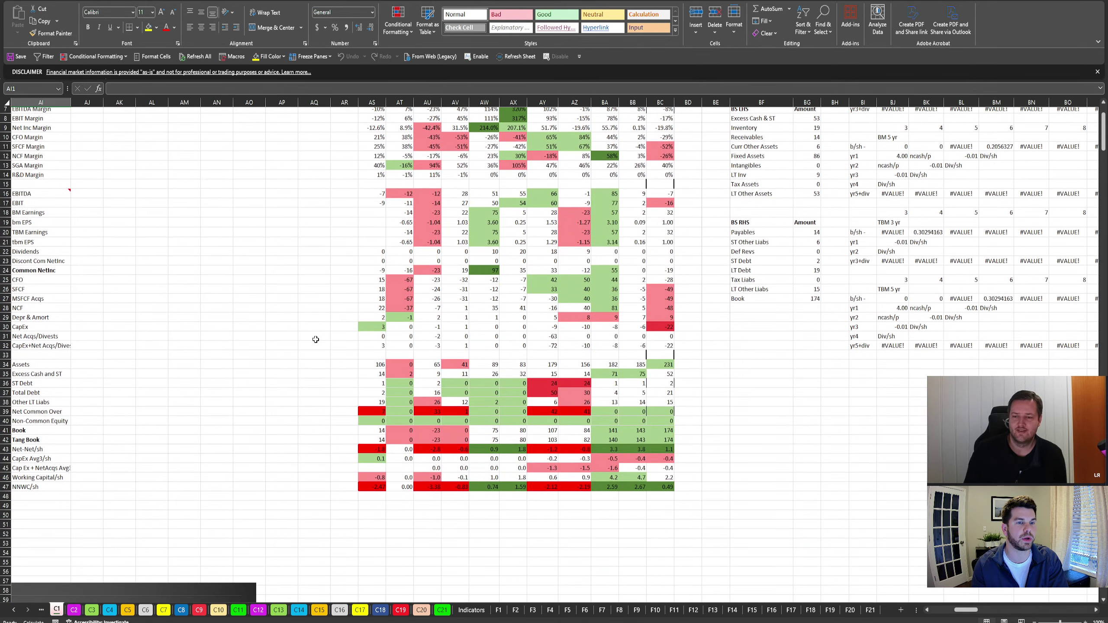
{"action": "scroll", "coordinate": [398, 414], "scroll_direction": "up", "scroll_amount": 2}
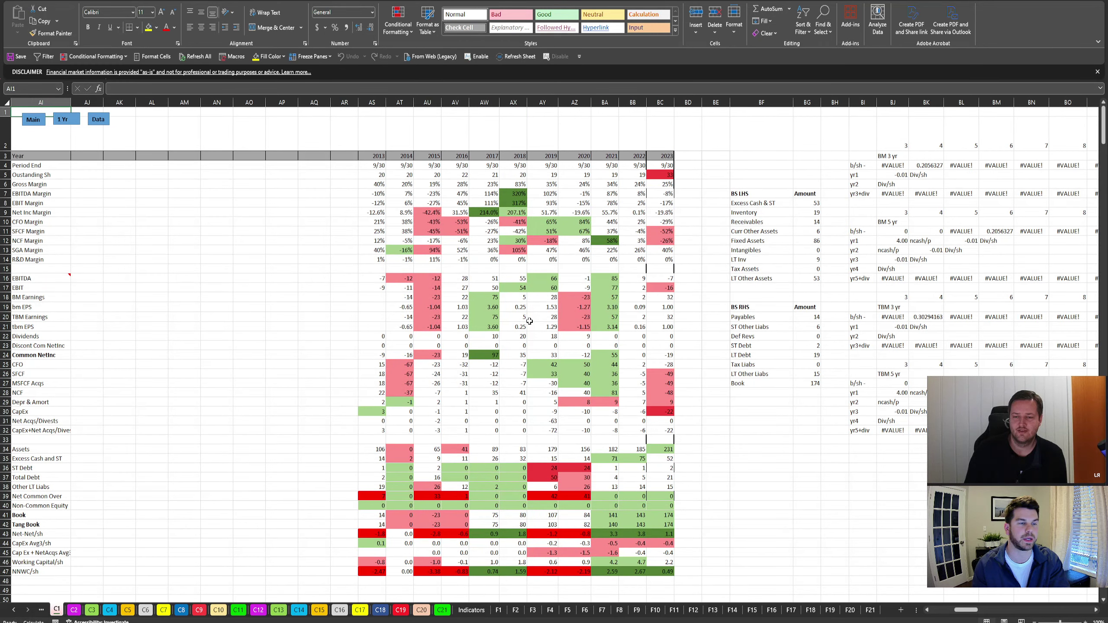
{"action": "scroll", "coordinate": [662, 293], "scroll_direction": "down", "scroll_amount": 2}
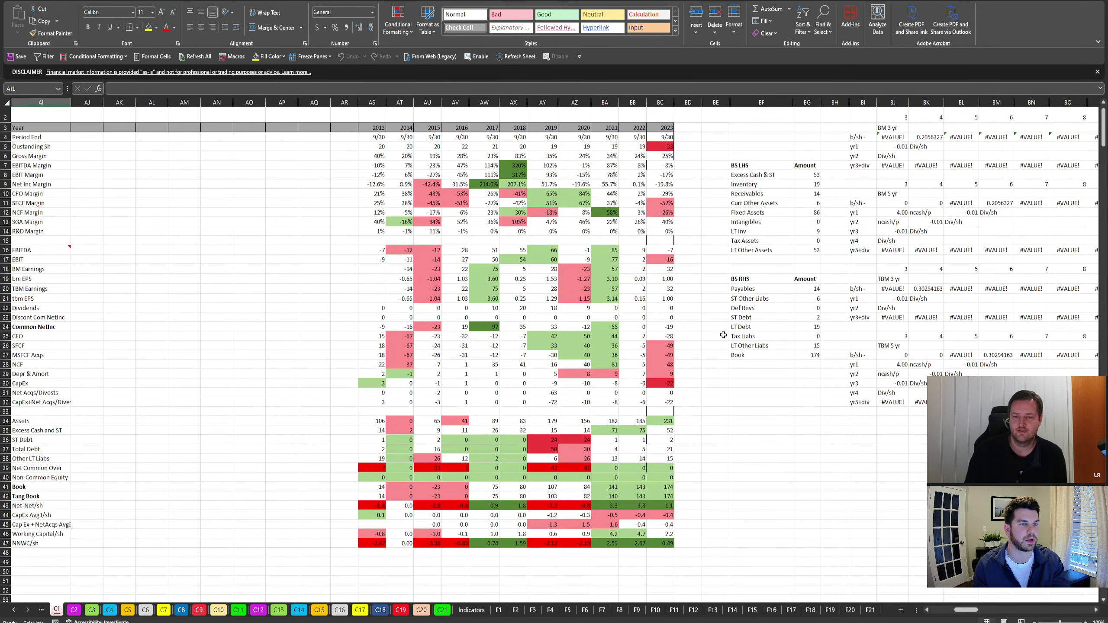
{"action": "scroll", "coordinate": [733, 314], "scroll_direction": "up", "scroll_amount": 2}
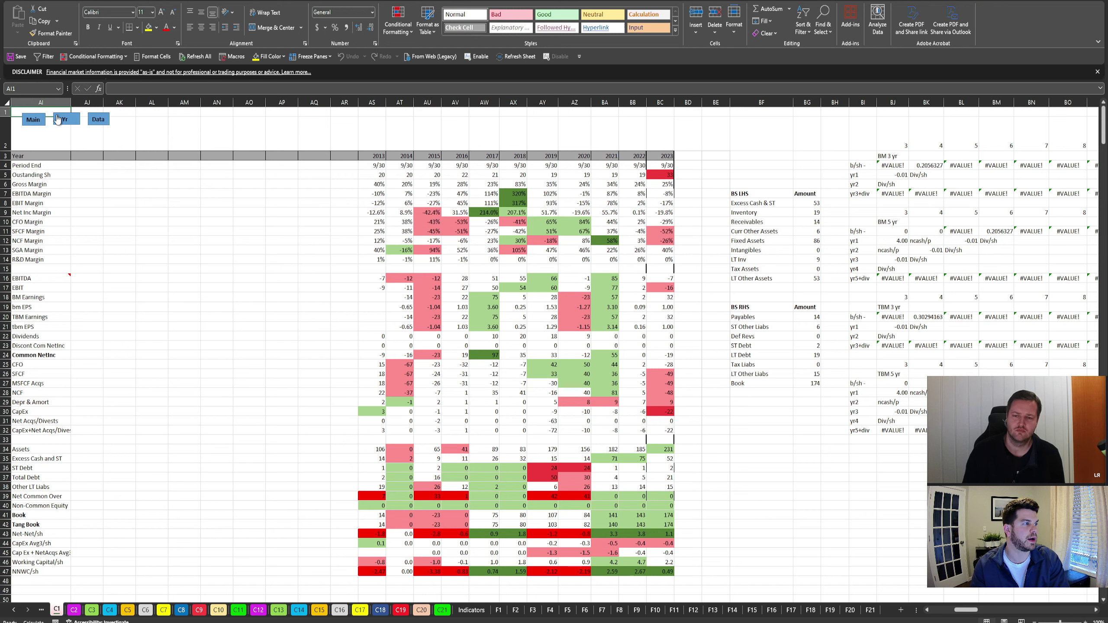
{"action": "left_click", "coordinate": [39, 120]}
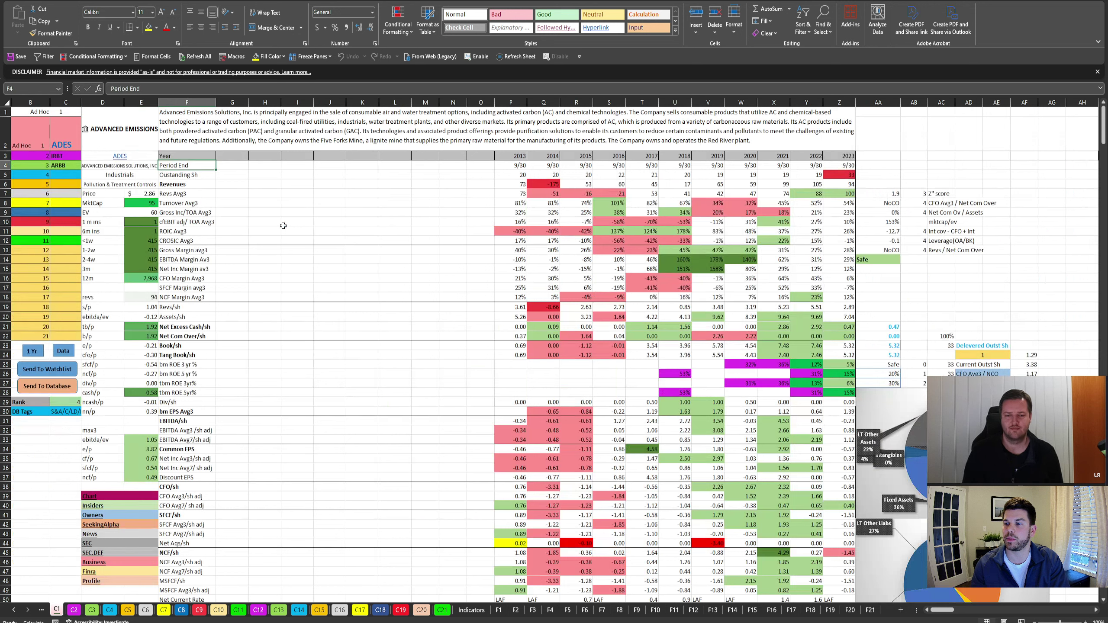
Inspect the EBITDA and net income margin rows, the area above Delevered Outst Sh, and the ticker cell C2 on the ADES sheet.
{"action": "left_click", "coordinate": [293, 268]}
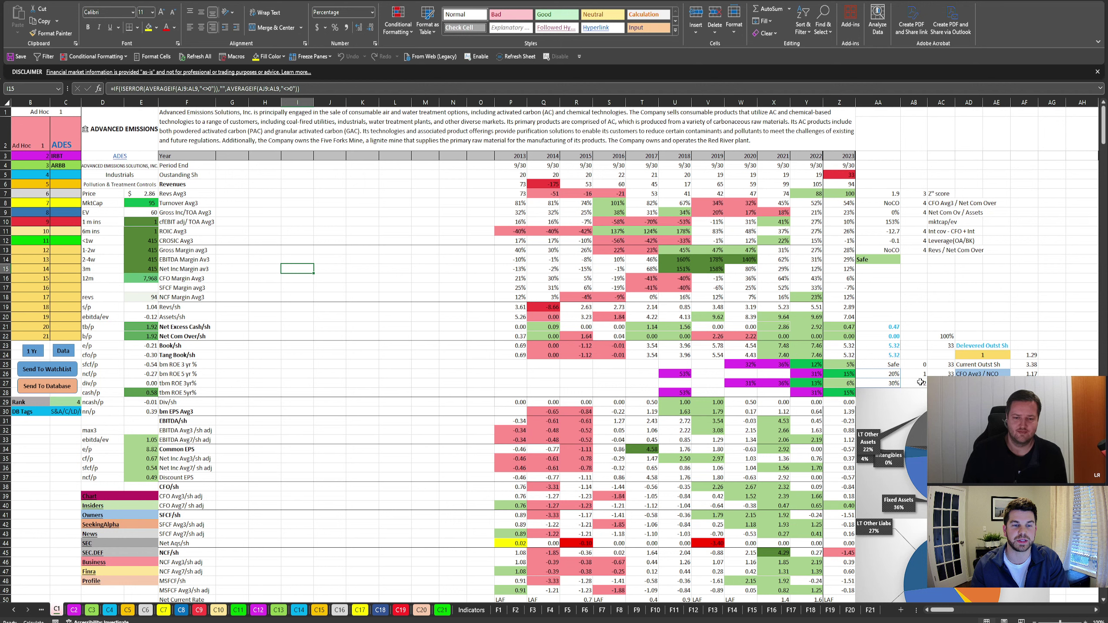
{"action": "left_click", "coordinate": [959, 315]}
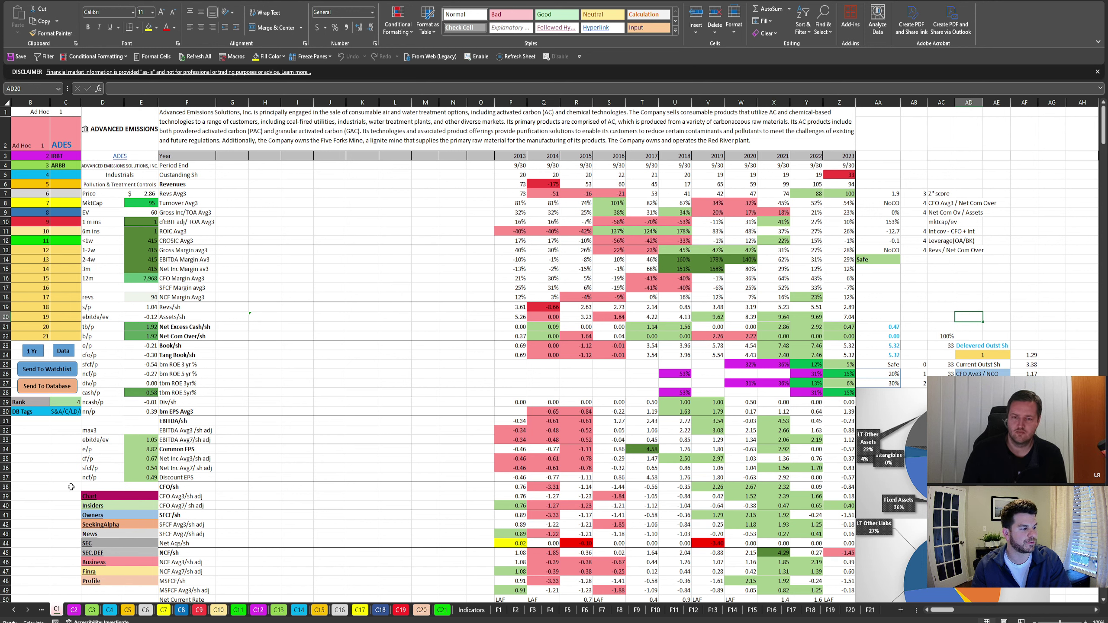
{"action": "left_click", "coordinate": [73, 140]}
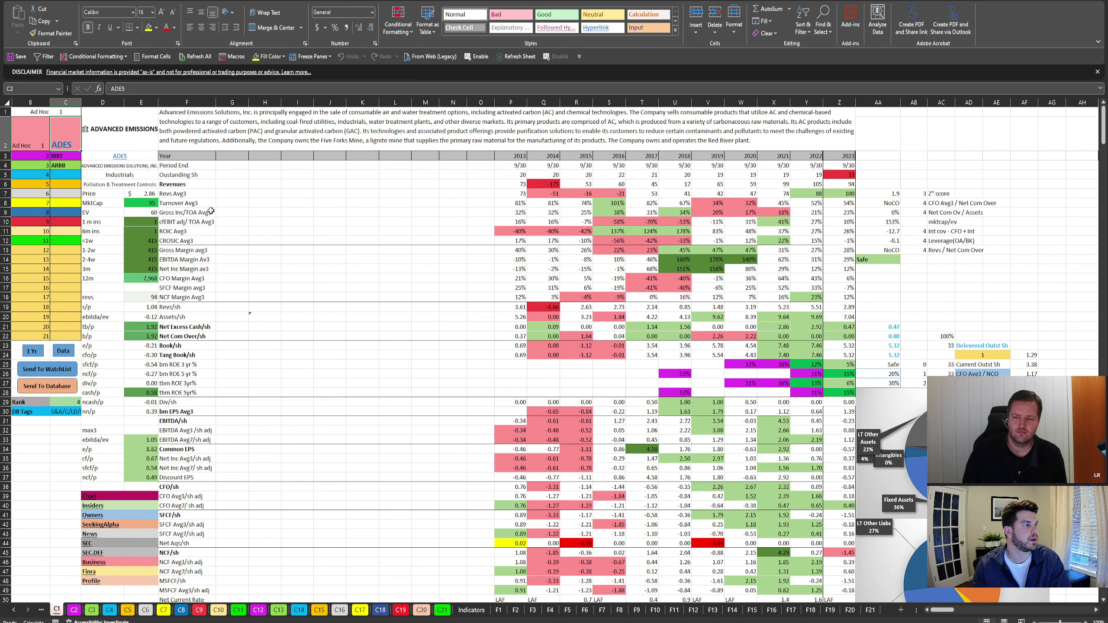
Load the iRobot financial data by enabling the data link formulas and refreshing sheet F2, and return to sheet C2.
{"action": "left_click", "coordinate": [73, 611]}
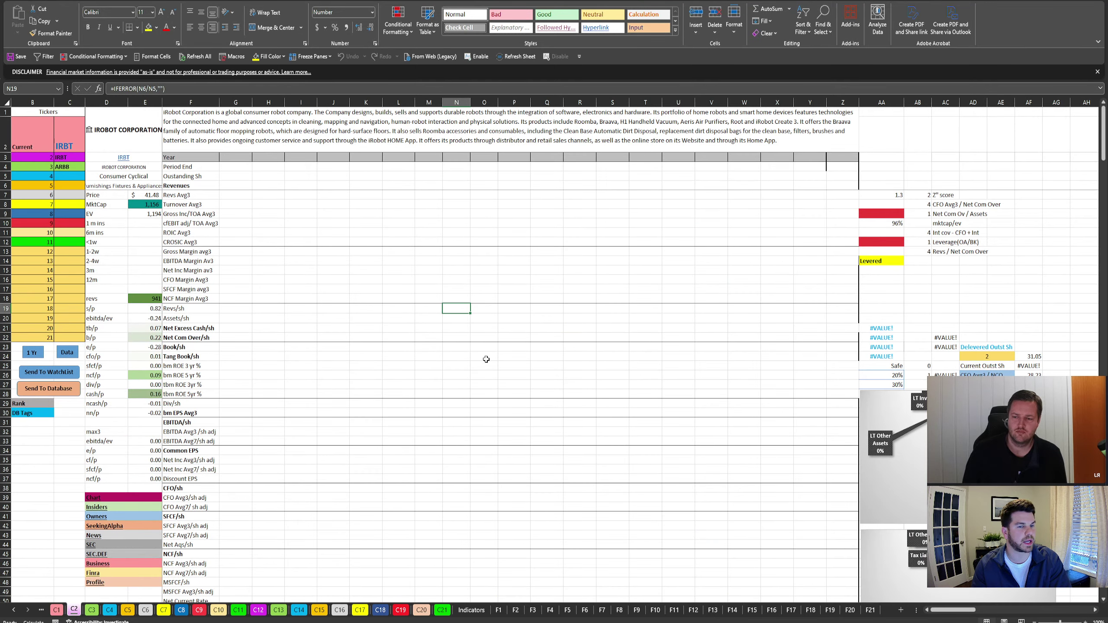
{"action": "left_click", "coordinate": [515, 611]}
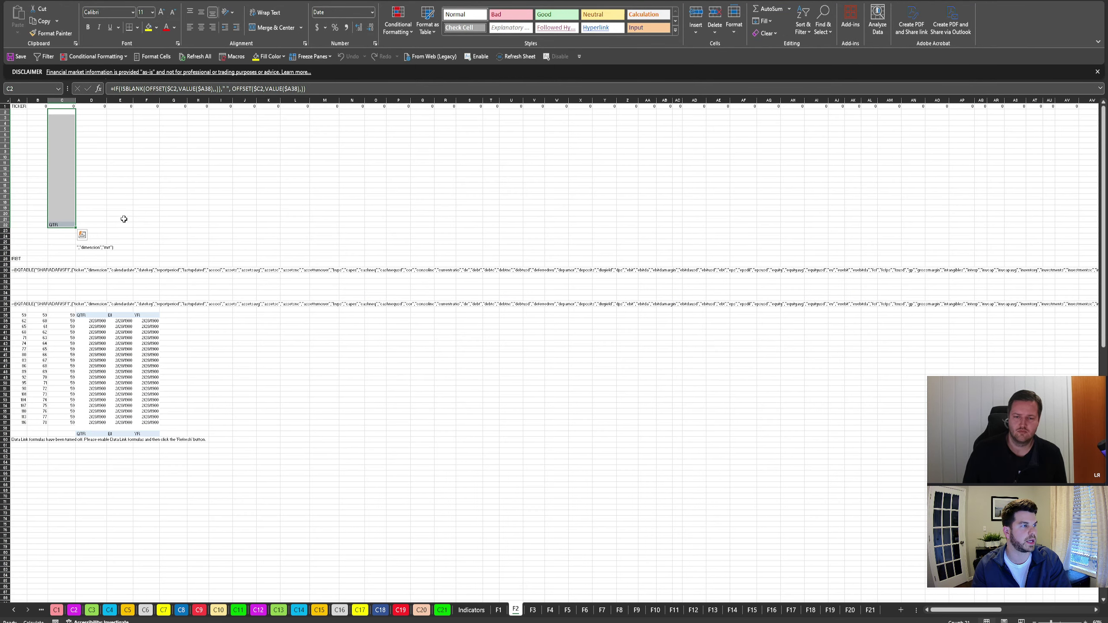
{"action": "left_click", "coordinate": [478, 57]}
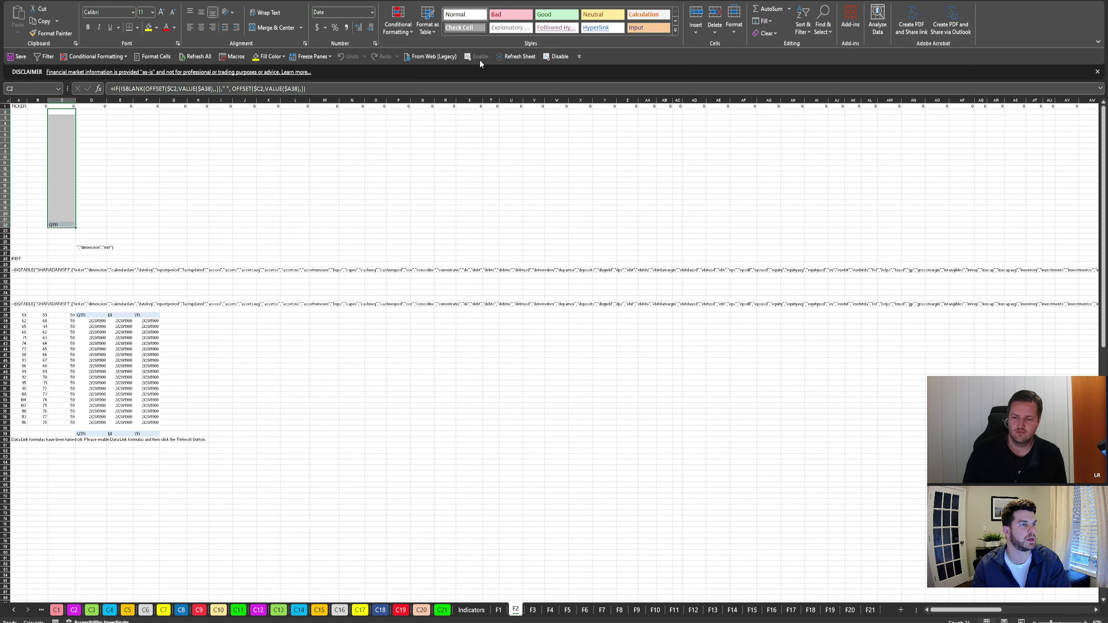
{"action": "left_click", "coordinate": [510, 57]}
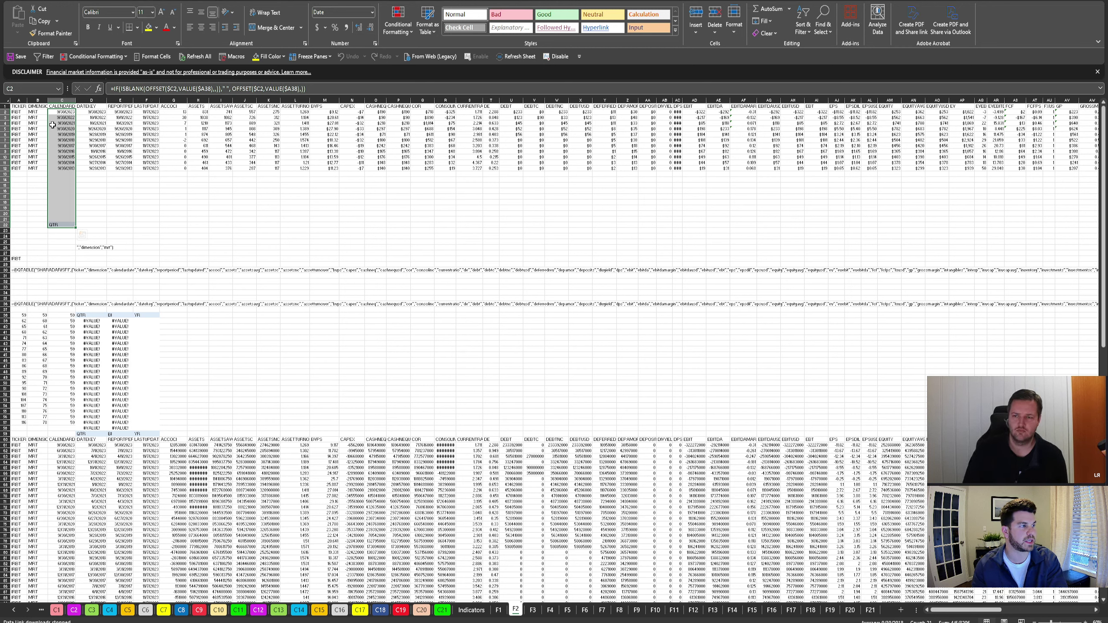
{"action": "left_click", "coordinate": [74, 610]}
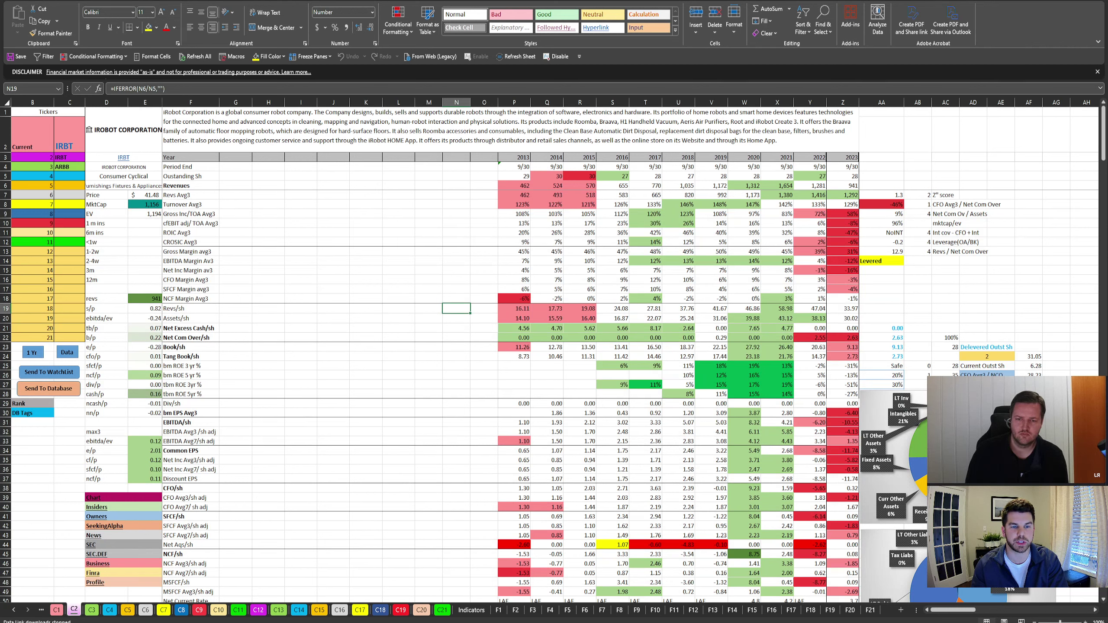
Inspect the CFO Avg3 / NCO share count in AC26 and the yearly per-share and asset-ratio rows on the iRobot sheet.
{"action": "left_click", "coordinate": [958, 374]}
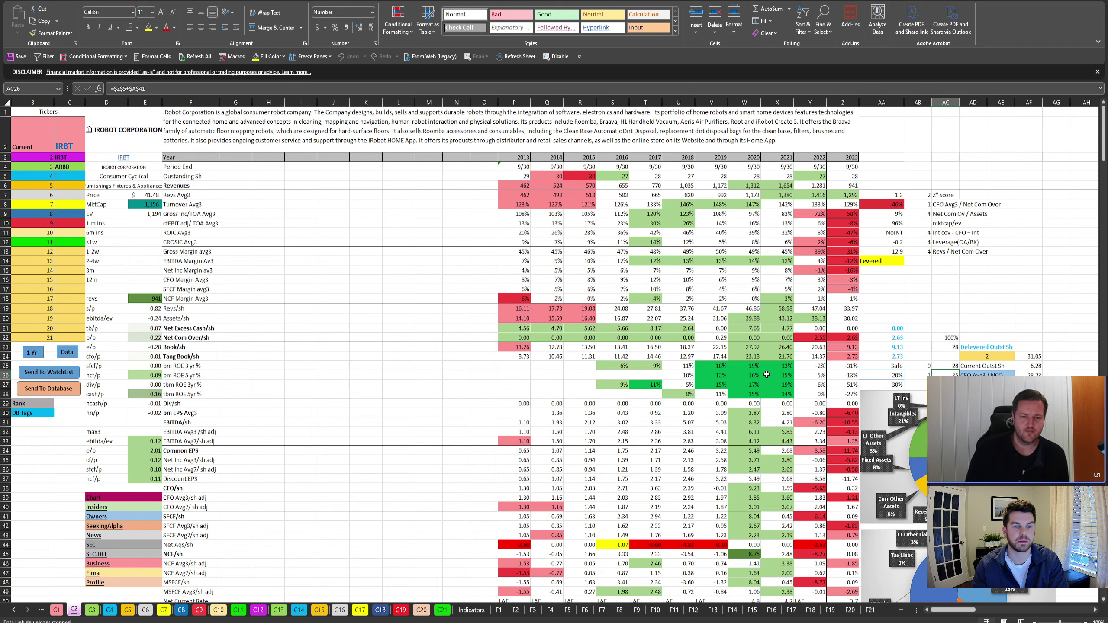
{"action": "scroll", "coordinate": [741, 371], "scroll_direction": "down", "scroll_amount": 2}
{"action": "scroll", "coordinate": [737, 368], "scroll_direction": "down", "scroll_amount": 4}
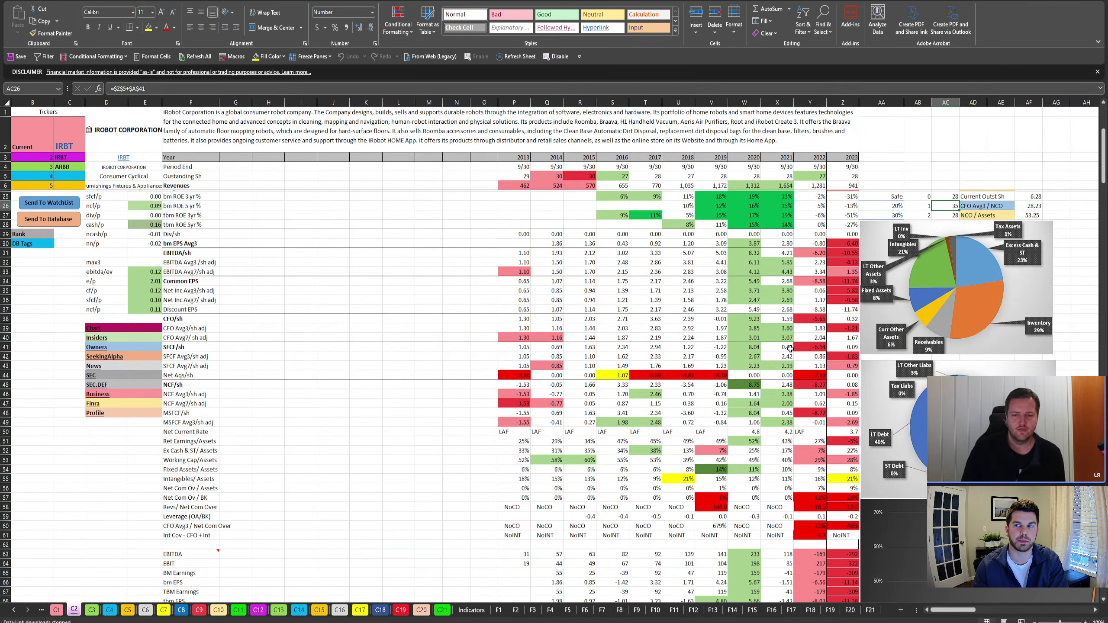
{"action": "scroll", "coordinate": [786, 354], "scroll_direction": "up", "scroll_amount": 1}
{"action": "scroll", "coordinate": [786, 346], "scroll_direction": "up", "scroll_amount": 1}
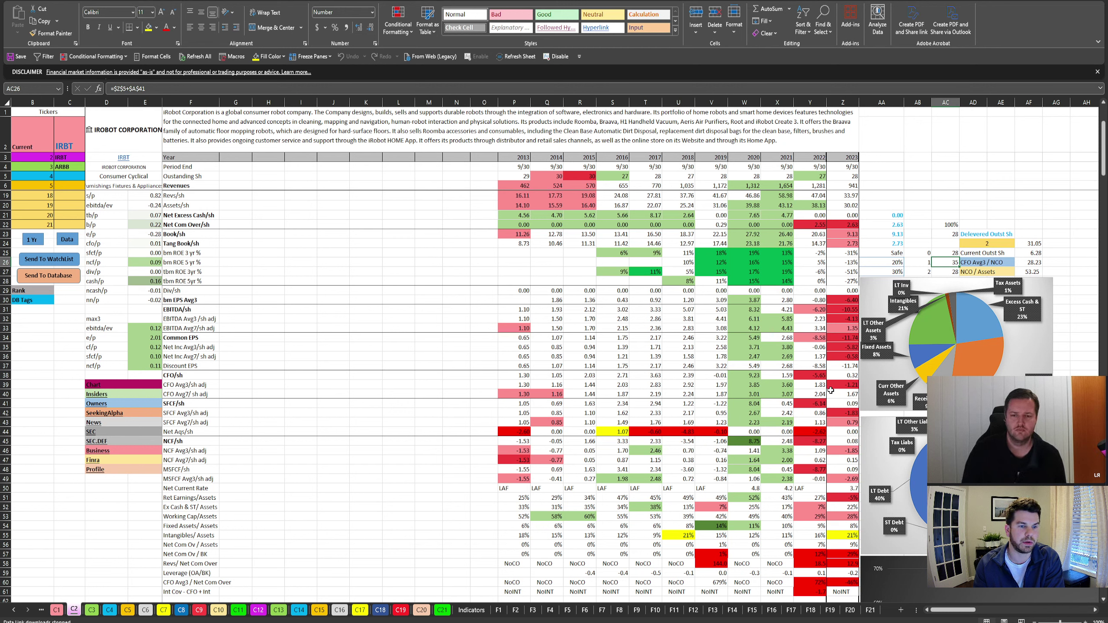
Inspect the CFO Avg3/sh adj, CFO Avg7/sh adj and CFO/sh rows, including the 2023 CFO/sh formula in Z38.
{"action": "left_click", "coordinate": [202, 385]}
{"action": "left_click", "coordinate": [202, 394]}
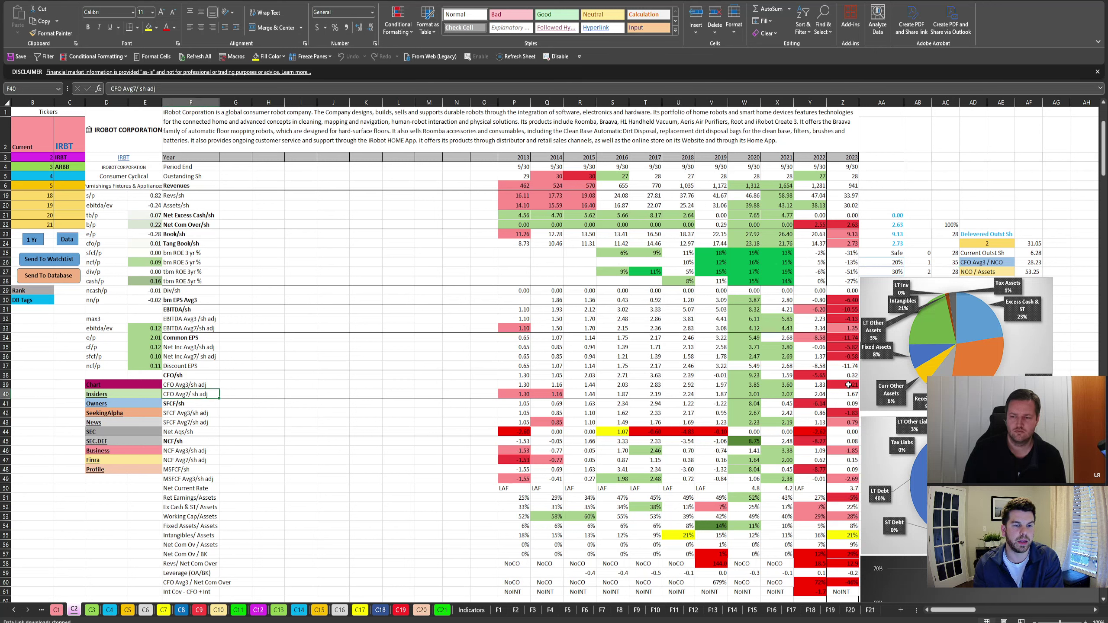
{"action": "left_click", "coordinate": [222, 378]}
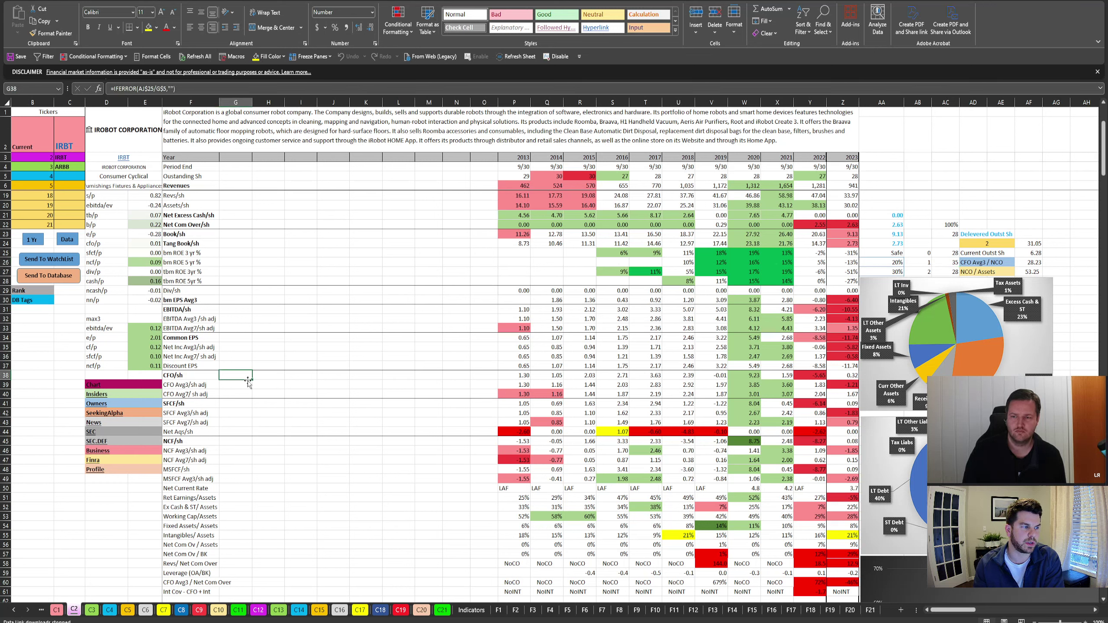
{"action": "left_click", "coordinate": [843, 377]}
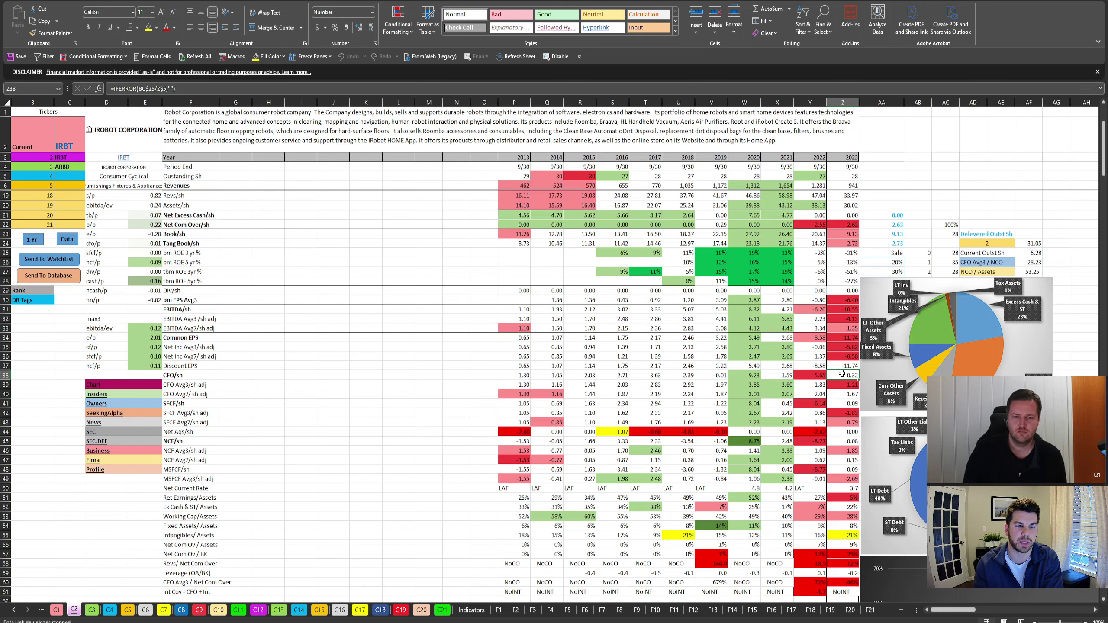
Inspect the 2020 and 2022 CFO/sh formulas and the recent years of the CFO Avg3/sh adj and CFO Avg7/sh adj rows.
{"action": "left_click", "coordinate": [751, 375]}
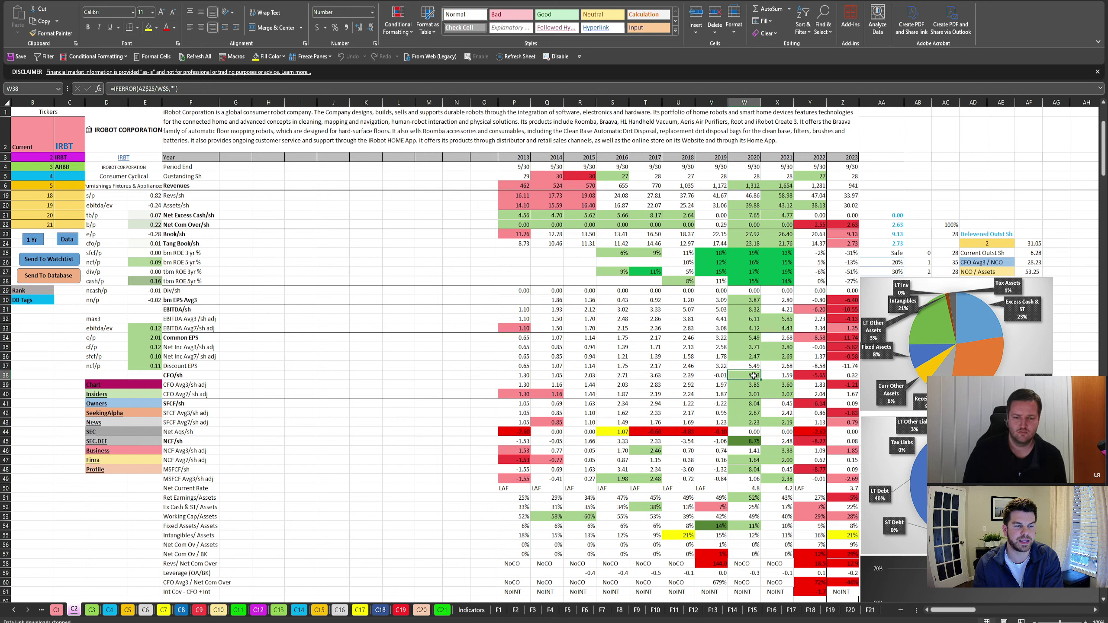
{"action": "left_click", "coordinate": [811, 375]}
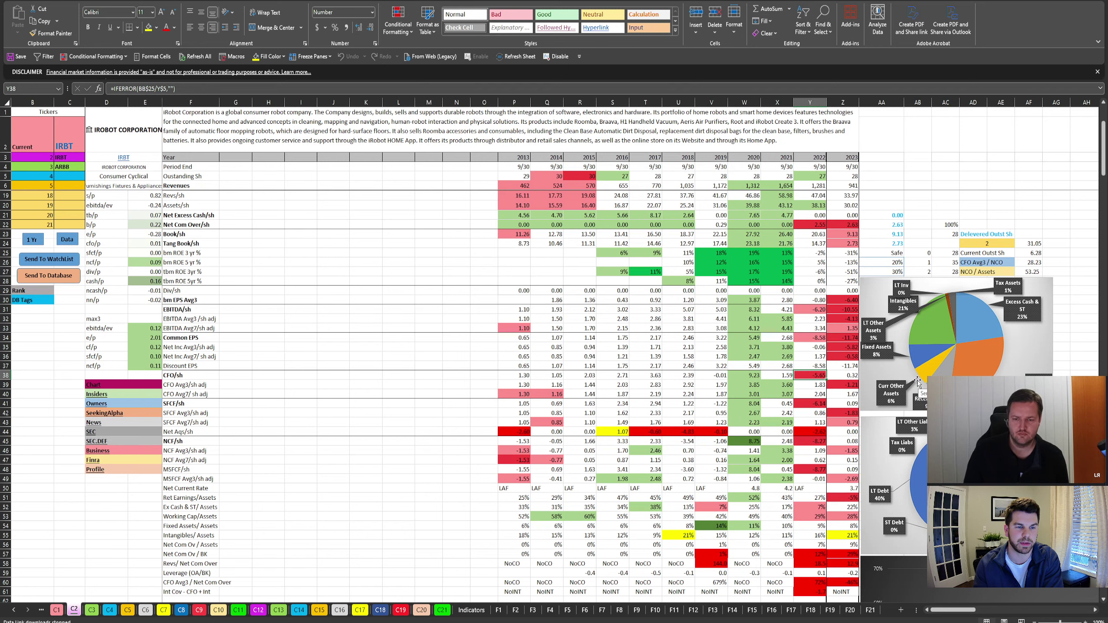
{"action": "left_click_drag", "start_coordinate": [760, 392], "coordinate": [847, 395]}
{"action": "left_click_drag", "start_coordinate": [685, 383], "coordinate": [765, 385]}
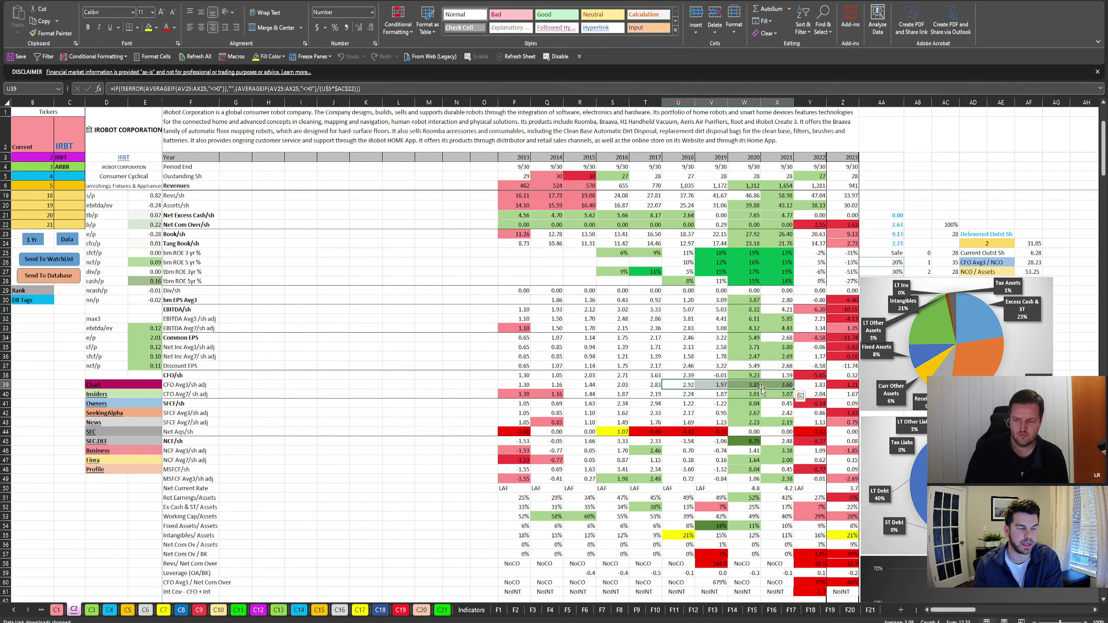
Examine iRobot's yearly margin, per-share and asset-ratio rows and the EBITDA, Common NetInc, CFO and NCF rows below them.
{"action": "scroll", "coordinate": [701, 402], "scroll_direction": "up", "scroll_amount": 3}
{"action": "scroll", "coordinate": [701, 402], "scroll_direction": "up", "scroll_amount": 1}
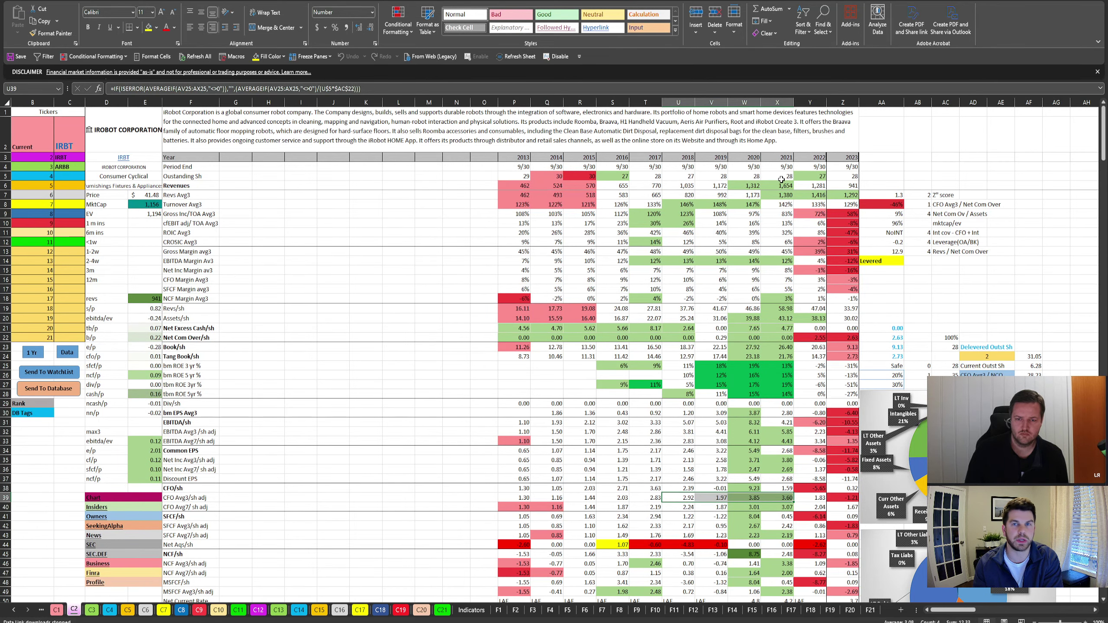
{"action": "scroll", "coordinate": [822, 348], "scroll_direction": "down", "scroll_amount": 1}
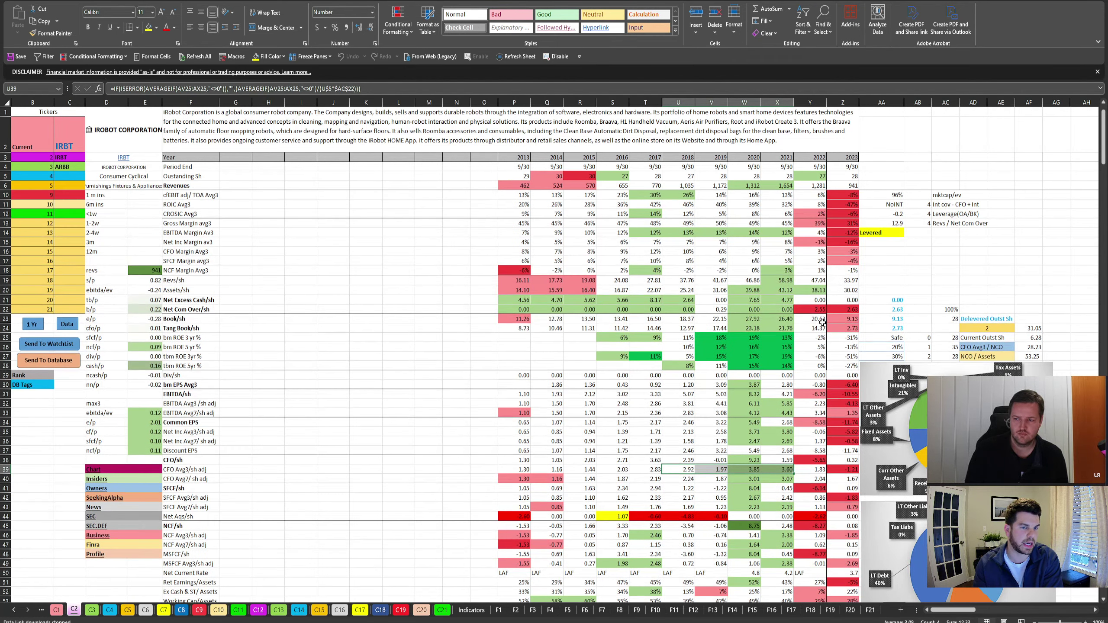
{"action": "scroll", "coordinate": [817, 325], "scroll_direction": "down", "scroll_amount": 8}
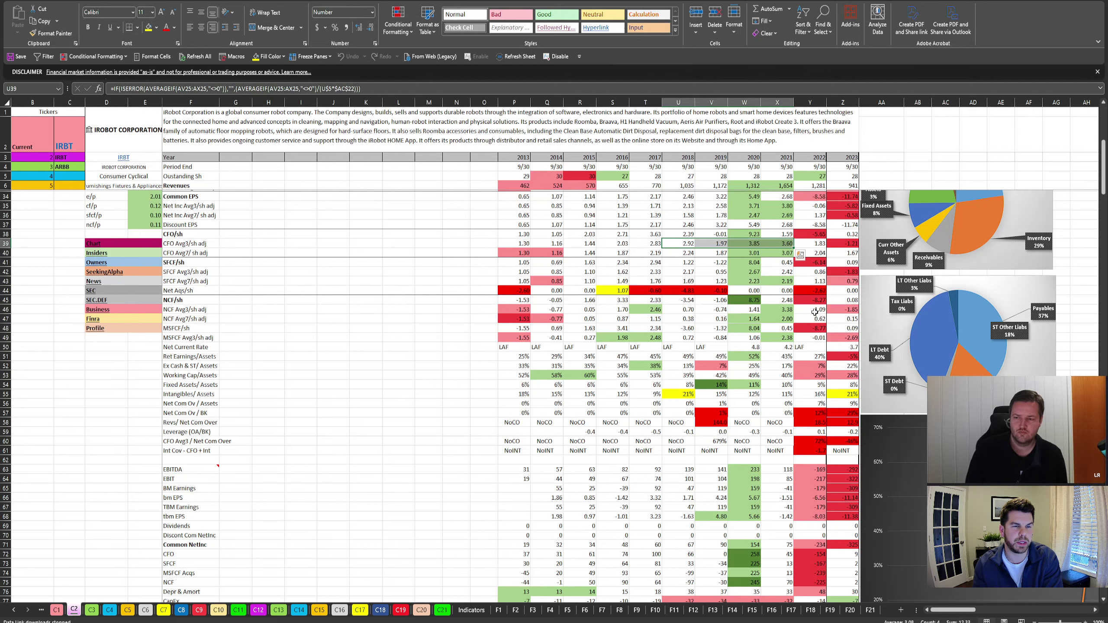
{"action": "scroll", "coordinate": [802, 307], "scroll_direction": "down", "scroll_amount": 2}
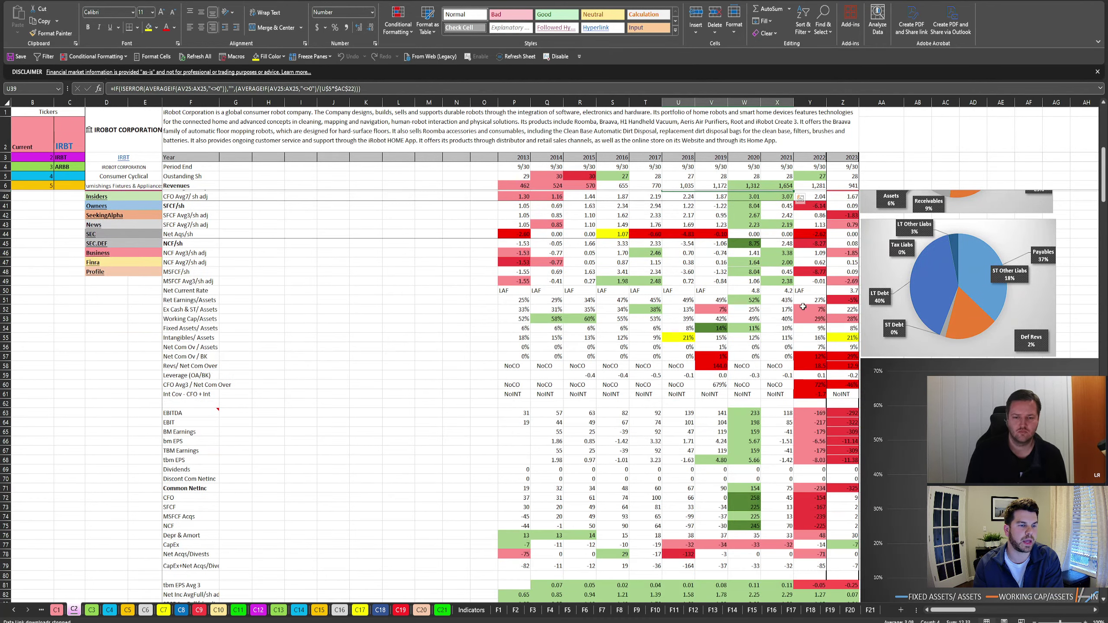
{"action": "scroll", "coordinate": [729, 362], "scroll_direction": "down", "scroll_amount": 1}
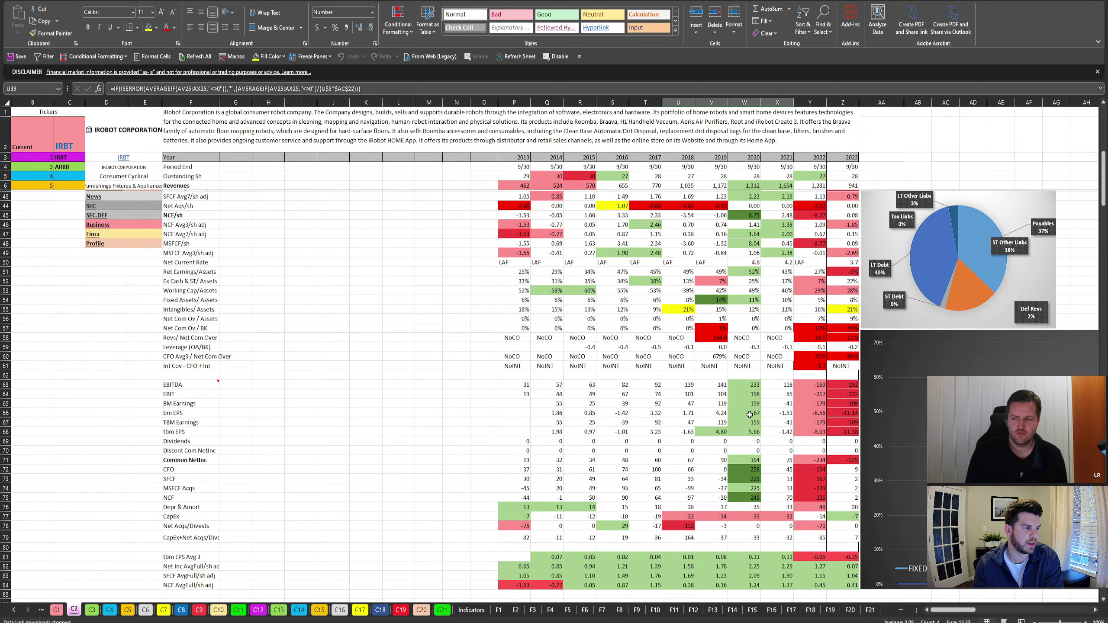
{"action": "scroll", "coordinate": [750, 414], "scroll_direction": "down", "scroll_amount": 1}
{"action": "scroll", "coordinate": [753, 413], "scroll_direction": "up", "scroll_amount": 3}
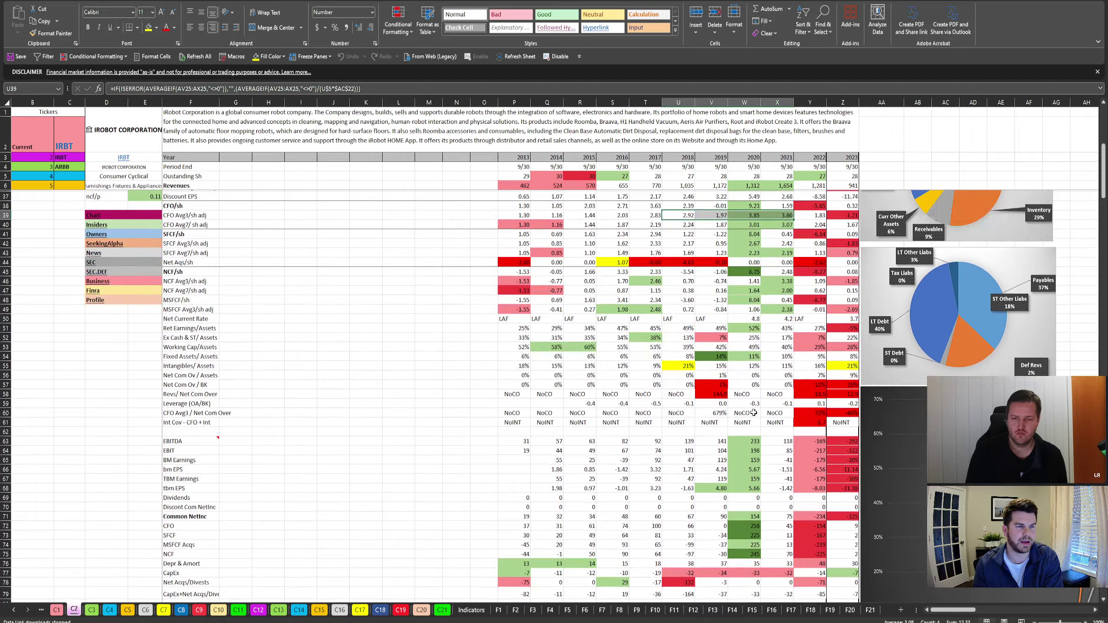
{"action": "scroll", "coordinate": [754, 412], "scroll_direction": "up", "scroll_amount": 8}
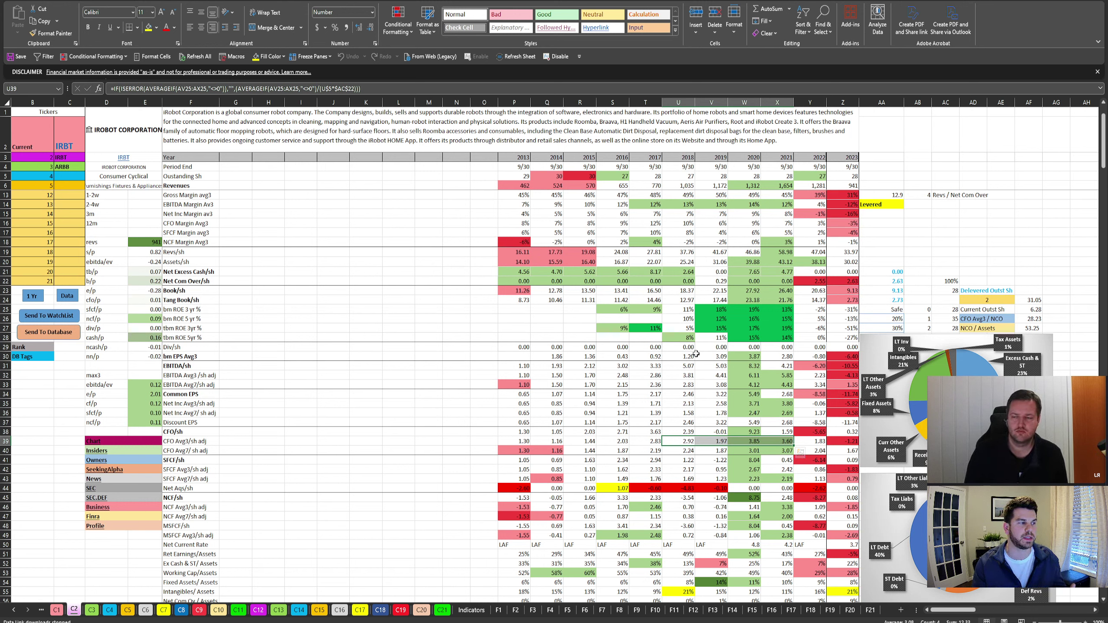
{"action": "scroll", "coordinate": [553, 355], "scroll_direction": "up", "scroll_amount": 2}
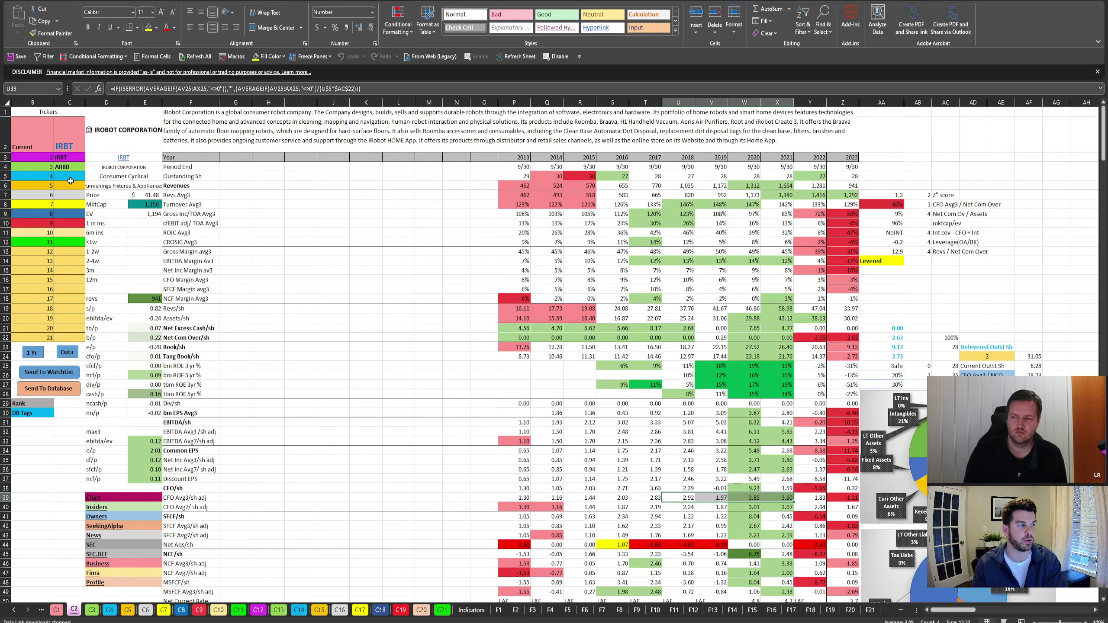
Send the iRobot entry to the database and switch to the Stock Database workbook.
{"action": "left_click", "coordinate": [412, 283]}
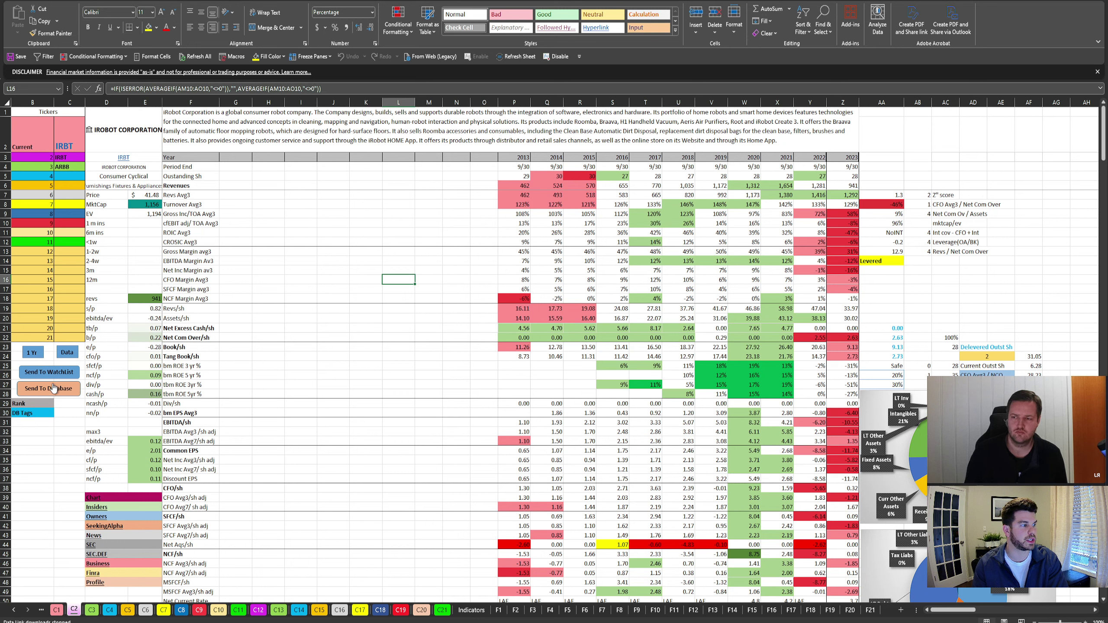
{"action": "left_click", "coordinate": [53, 388]}
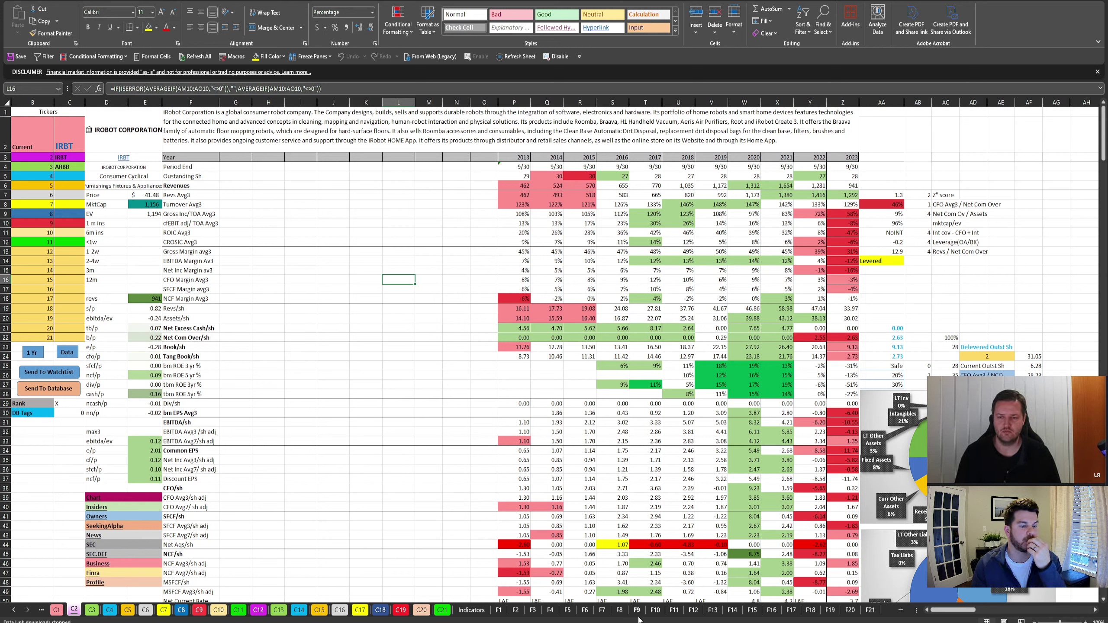
{"action": "key", "text": "alt+Tab"}
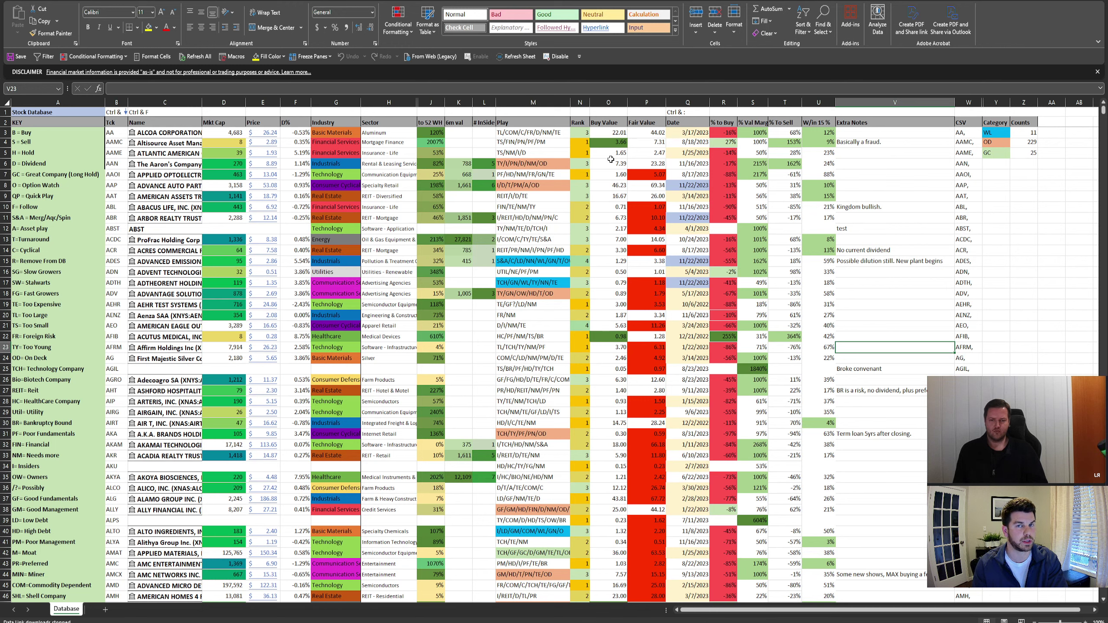
Go to the last filled ticker in the Tck column and view the new IRBT row 1112.
{"action": "left_click", "coordinate": [609, 106]}
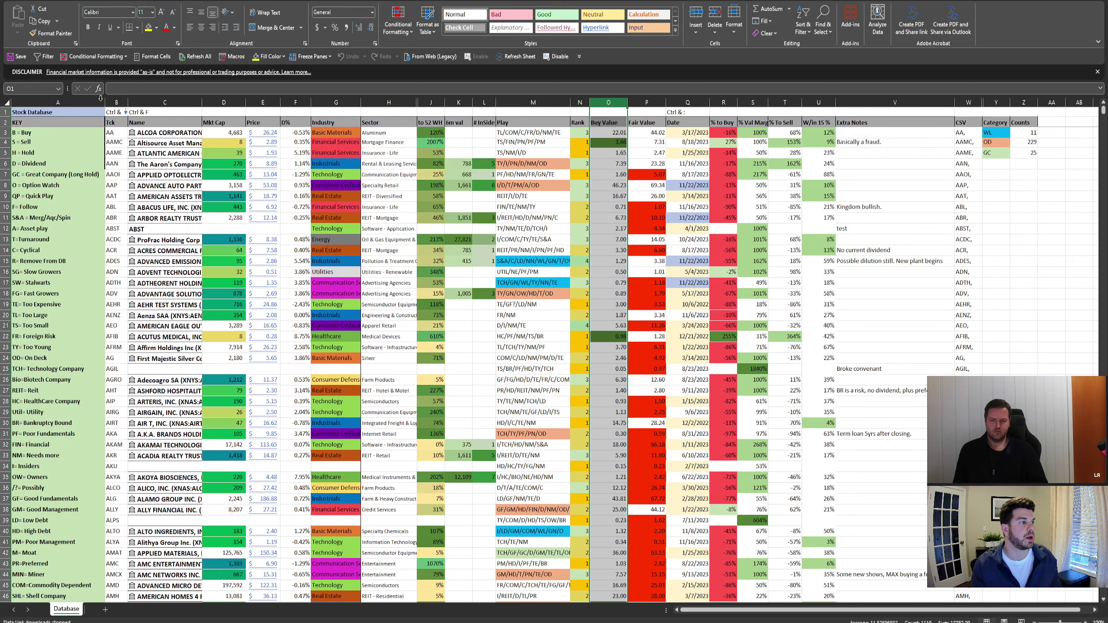
{"action": "left_click", "coordinate": [115, 102]}
{"action": "key", "text": "ctrl+Down"}
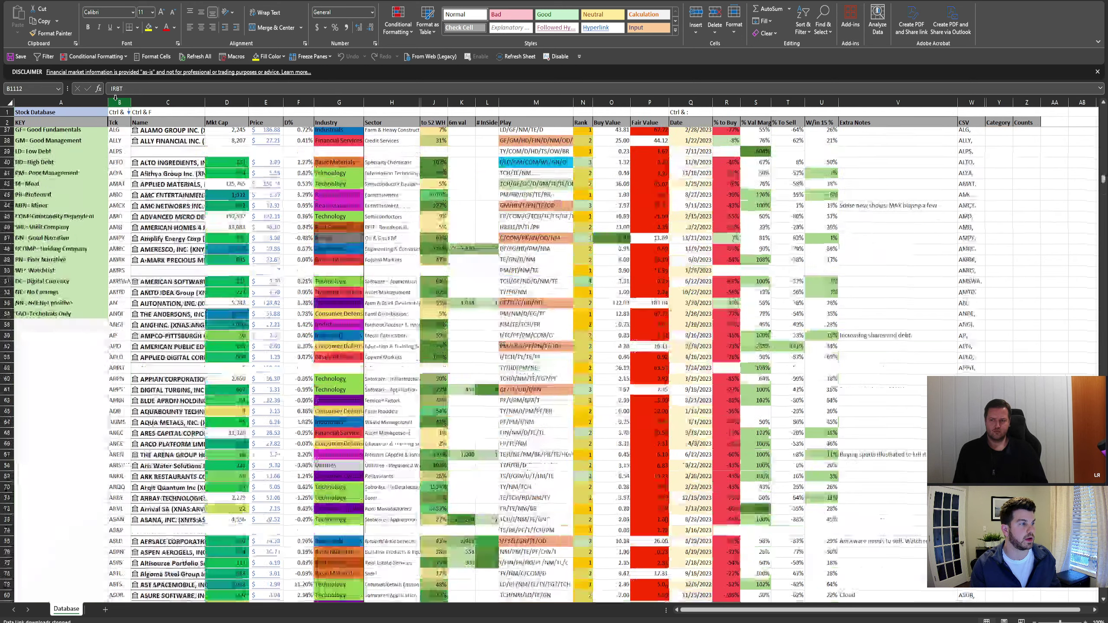
{"action": "scroll", "coordinate": [510, 395], "scroll_direction": "down", "scroll_amount": 3}
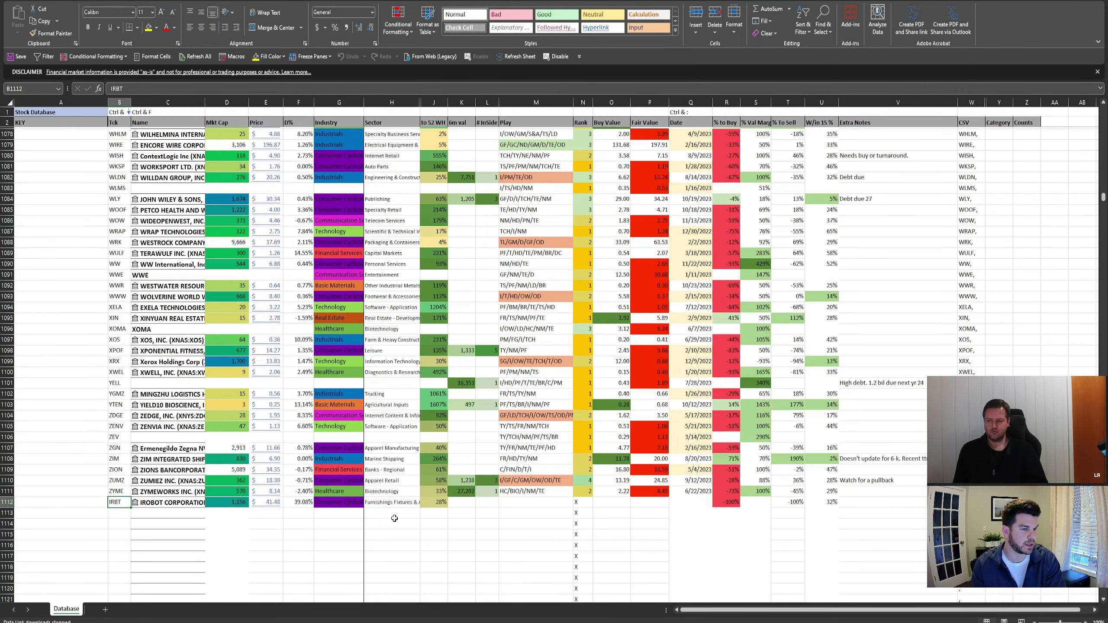
{"action": "scroll", "coordinate": [426, 484], "scroll_direction": "down", "scroll_amount": 1}
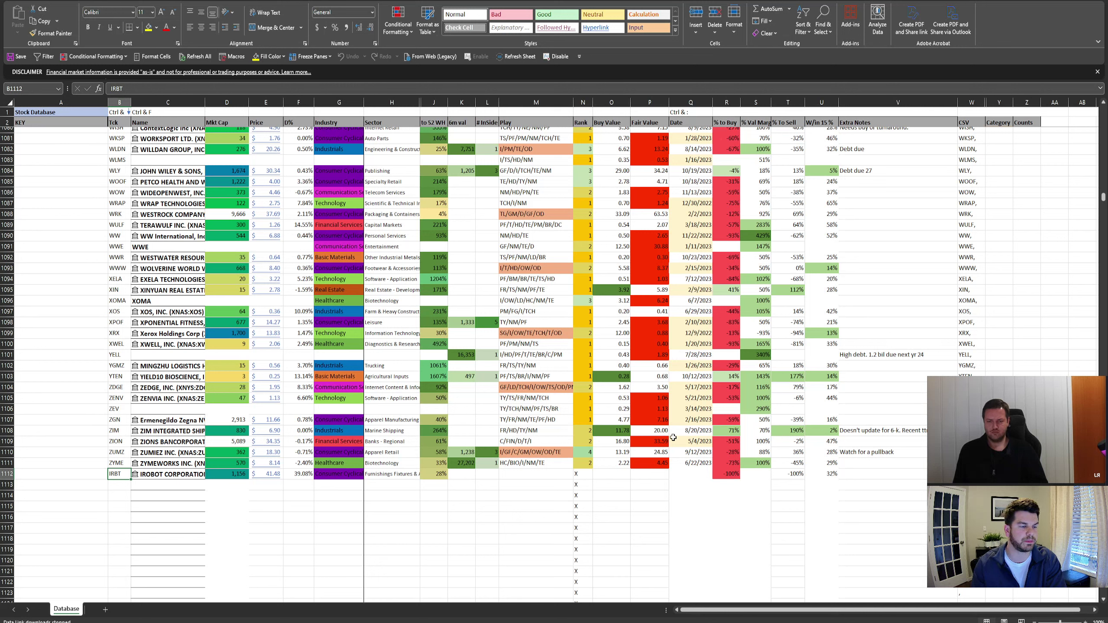
Enter the current date, 11/26/2023, in the IRBT row's Date cell and view its empty Buy Value and Play cells.
{"action": "left_click", "coordinate": [689, 472]}
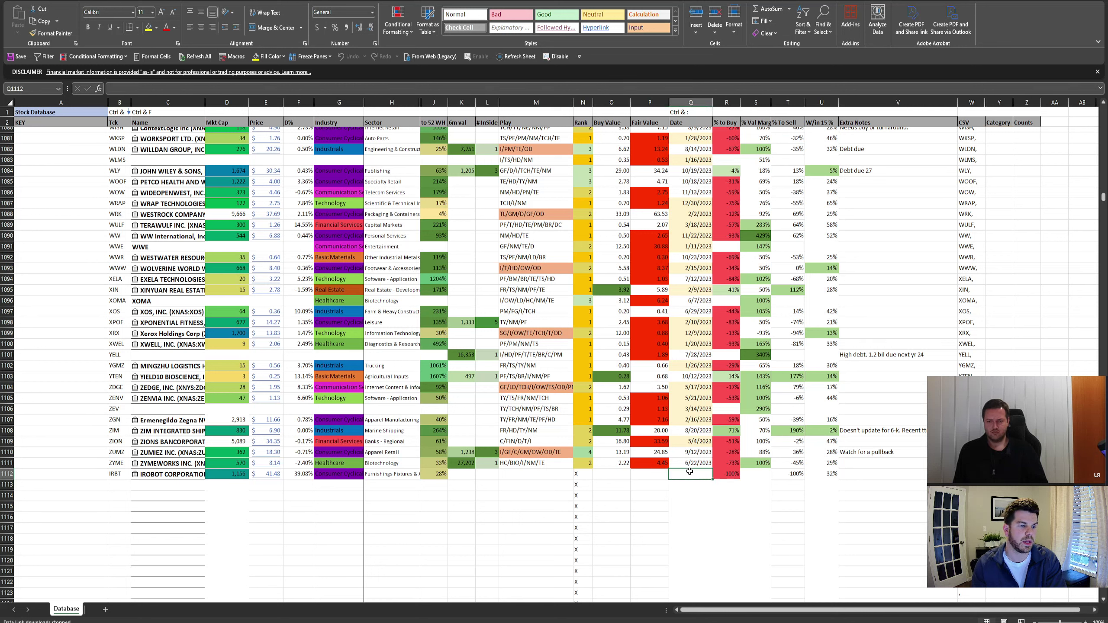
{"action": "key", "text": "ctrl+semicolon"}
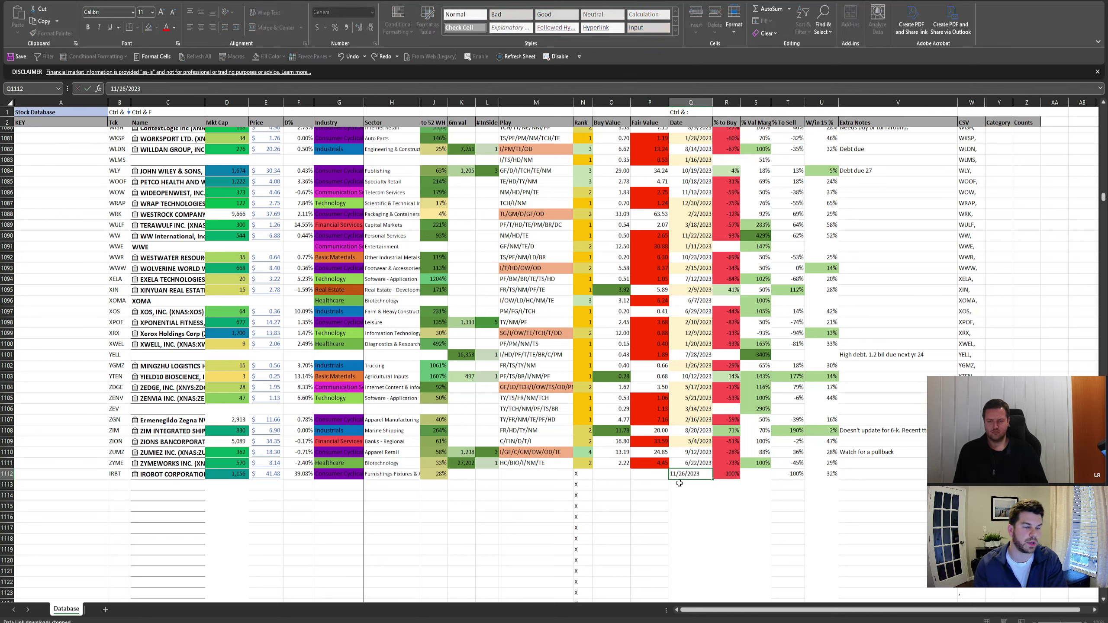
{"action": "left_click", "coordinate": [617, 472]}
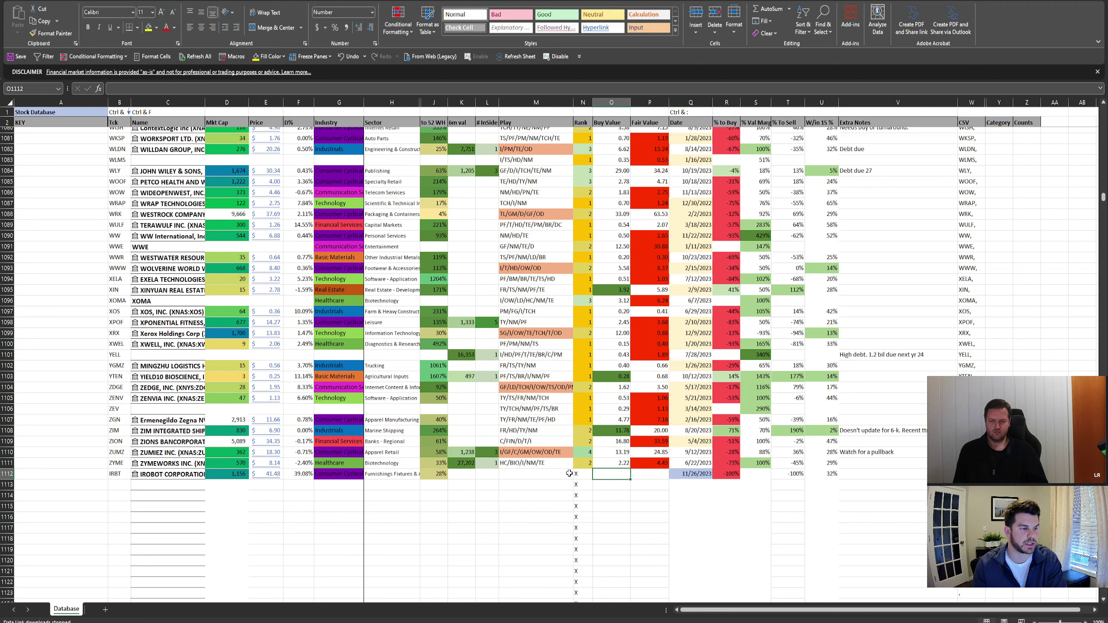
{"action": "left_click", "coordinate": [542, 477]}
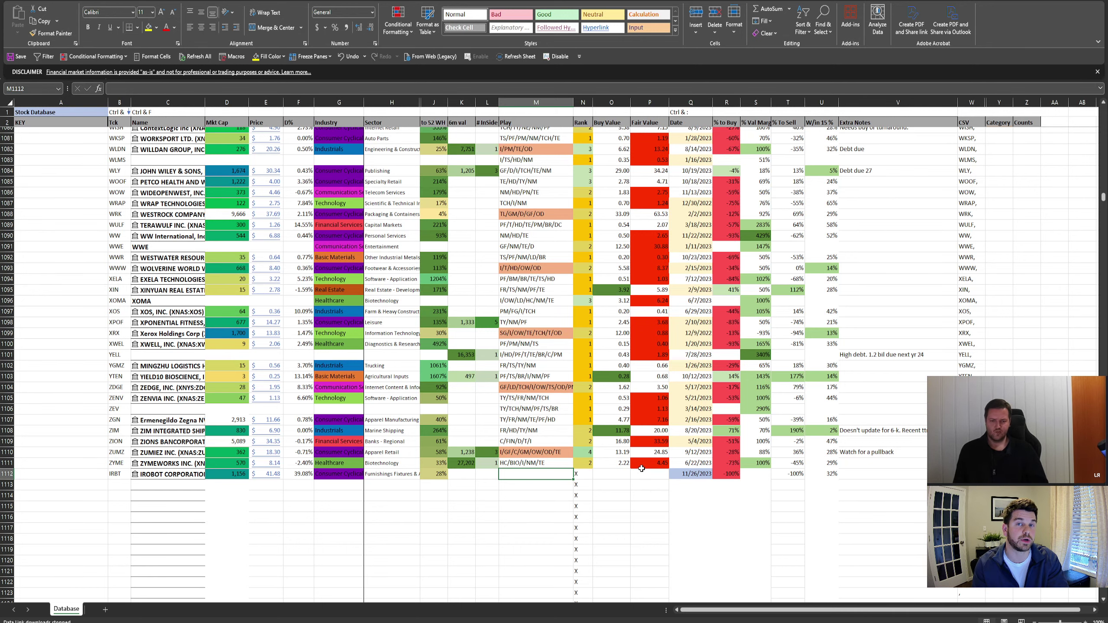
Add filters to the database header row from Tck in column B through CSV in column W.
{"action": "scroll", "coordinate": [642, 469], "scroll_direction": "up", "scroll_amount": 10}
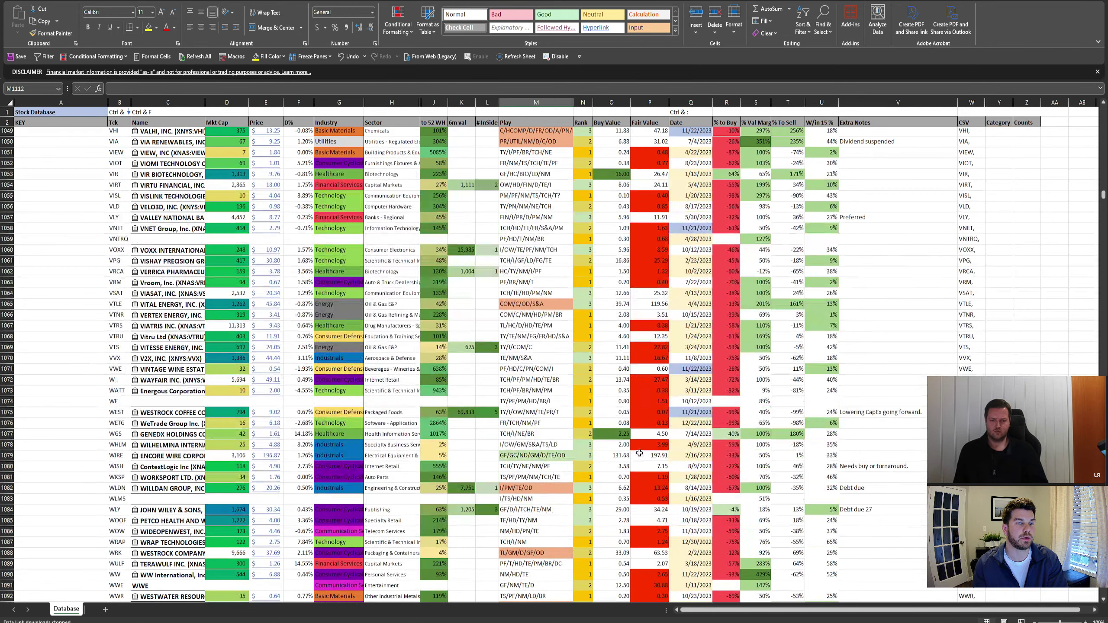
{"action": "left_click_drag", "start_coordinate": [1103, 195], "coordinate": [1100, 90]}
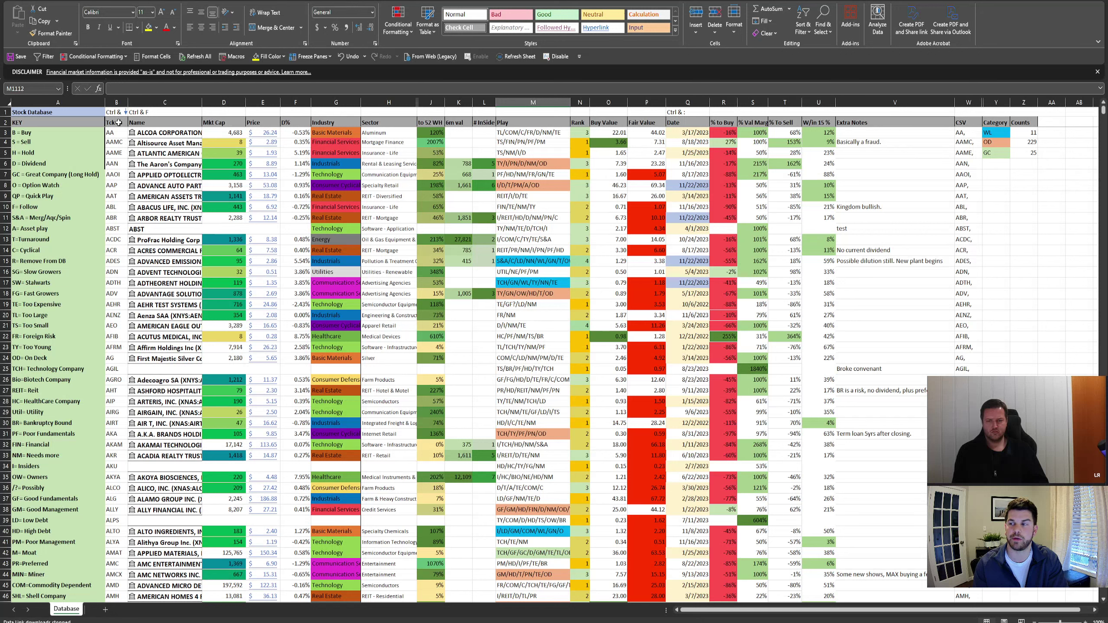
{"action": "left_click_drag", "start_coordinate": [118, 123], "coordinate": [963, 130]}
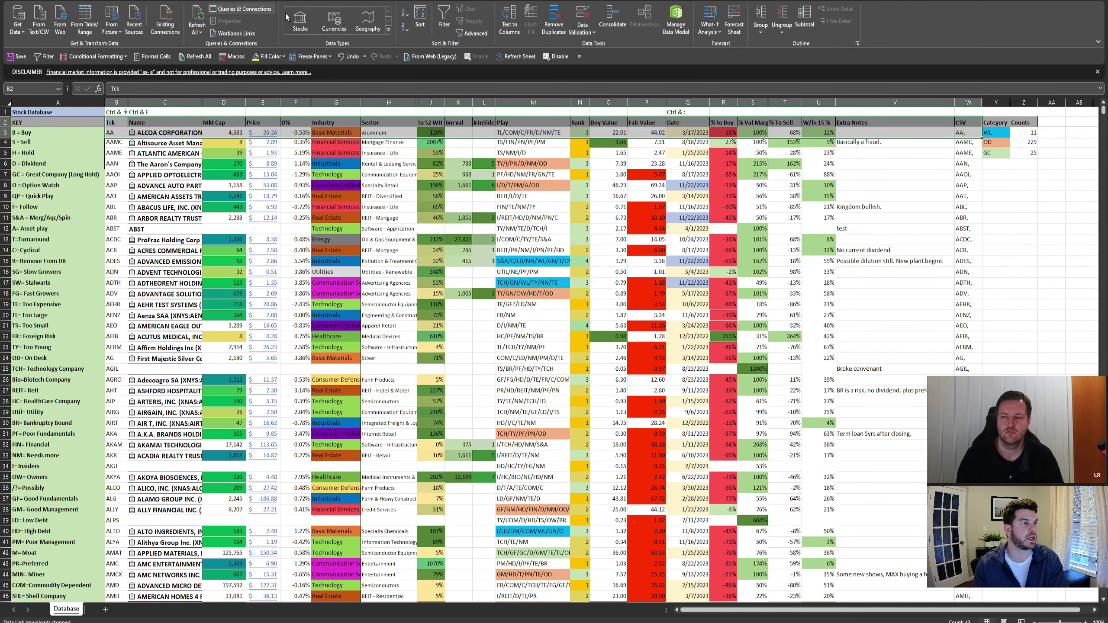
{"action": "left_click", "coordinate": [443, 20]}
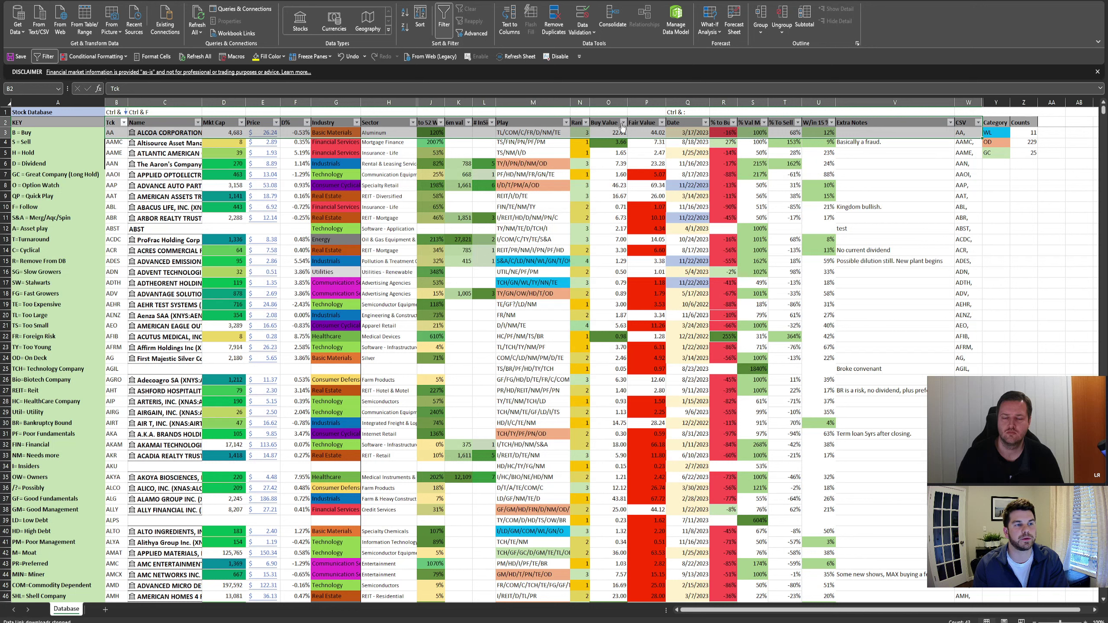
Sort the database by the % to Buy cell color, with dark green cells on top.
{"action": "left_click", "coordinate": [730, 124]}
{"action": "mouse_move", "coordinate": [718, 161]}
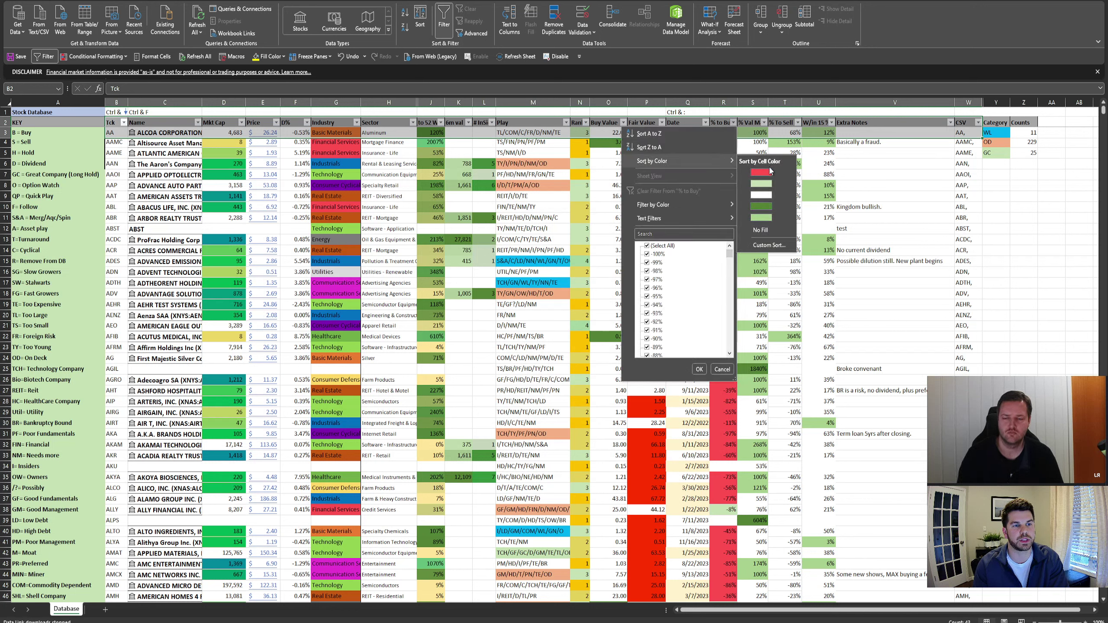
{"action": "left_click", "coordinate": [767, 209]}
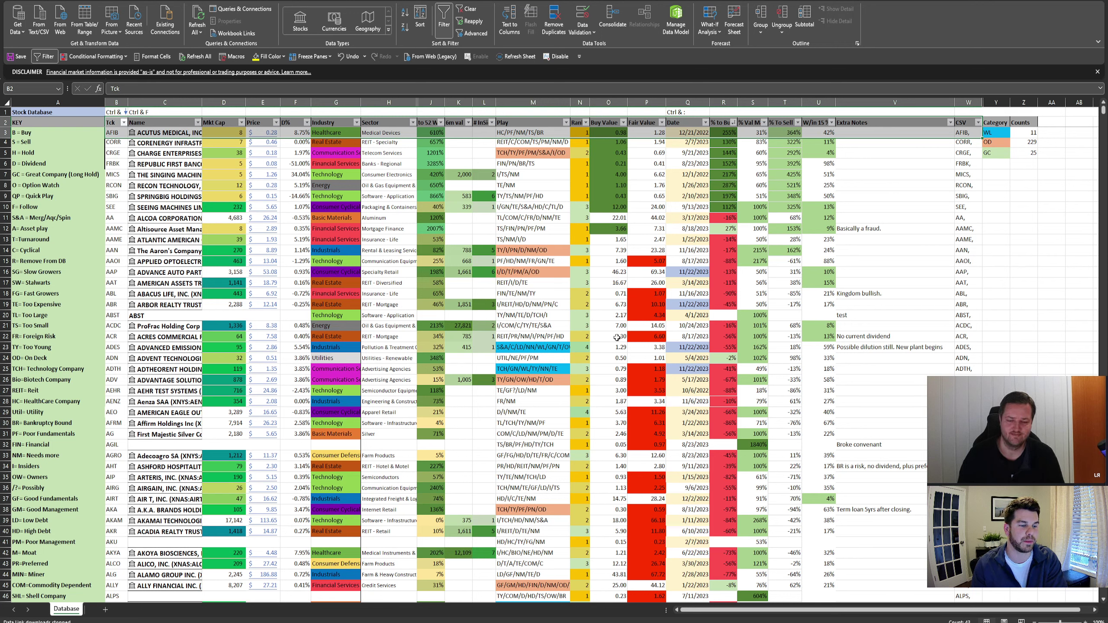
Switch back to the iRobot analysis workbook, view the stock's linked StockCharts chart in the browser, and return to the workbook.
{"action": "key", "text": "alt+Tab"}
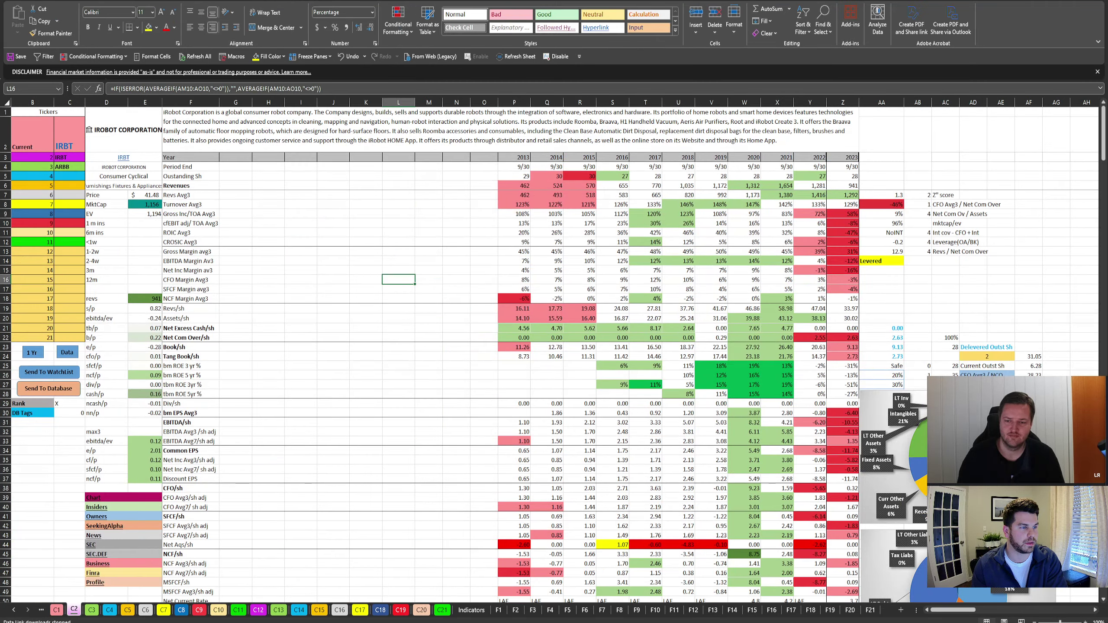
{"action": "scroll", "coordinate": [263, 412], "scroll_direction": "down", "scroll_amount": 2}
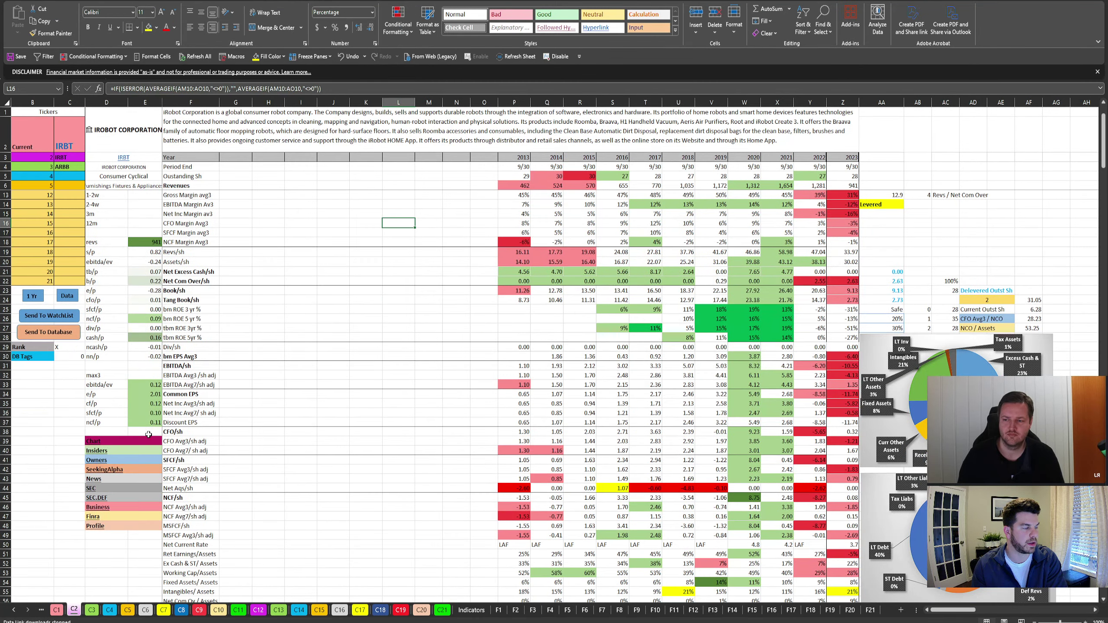
{"action": "left_click", "coordinate": [96, 443]}
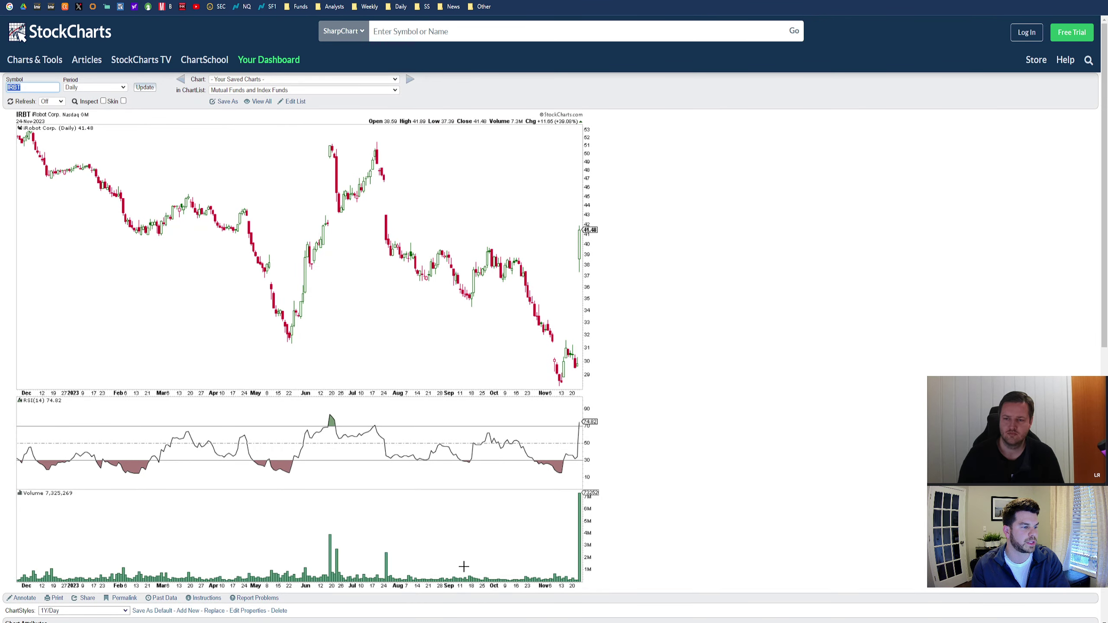
{"action": "left_click", "coordinate": [370, 622]}
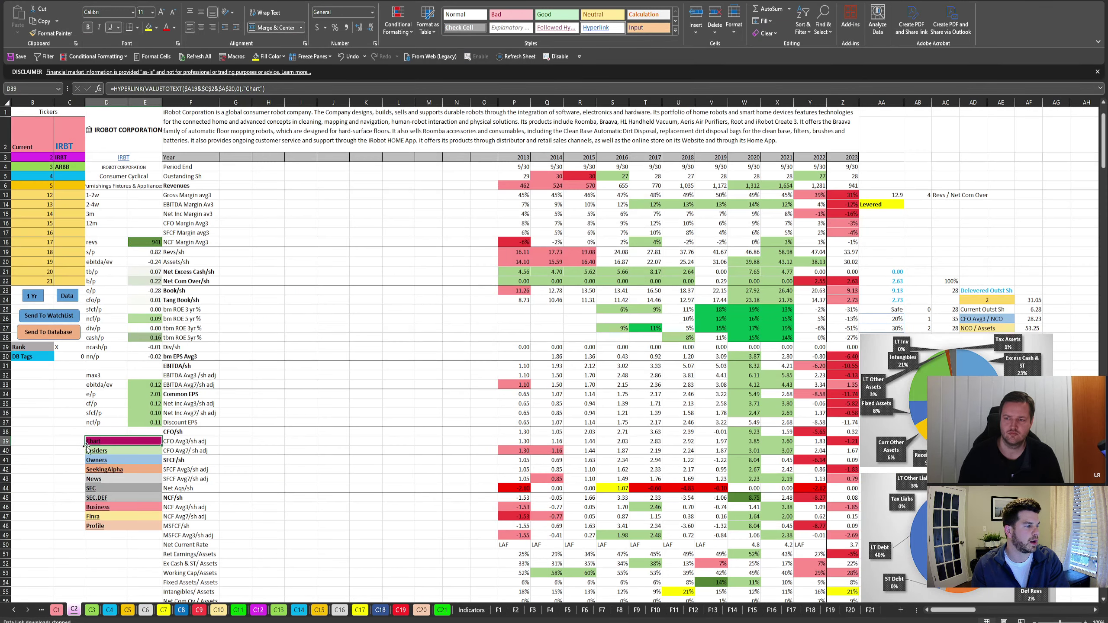
Follow the Owners link for iRobot, skipping link verification, and view the table of funds holding IRBT via 13F filings.
{"action": "left_click", "coordinate": [99, 460]}
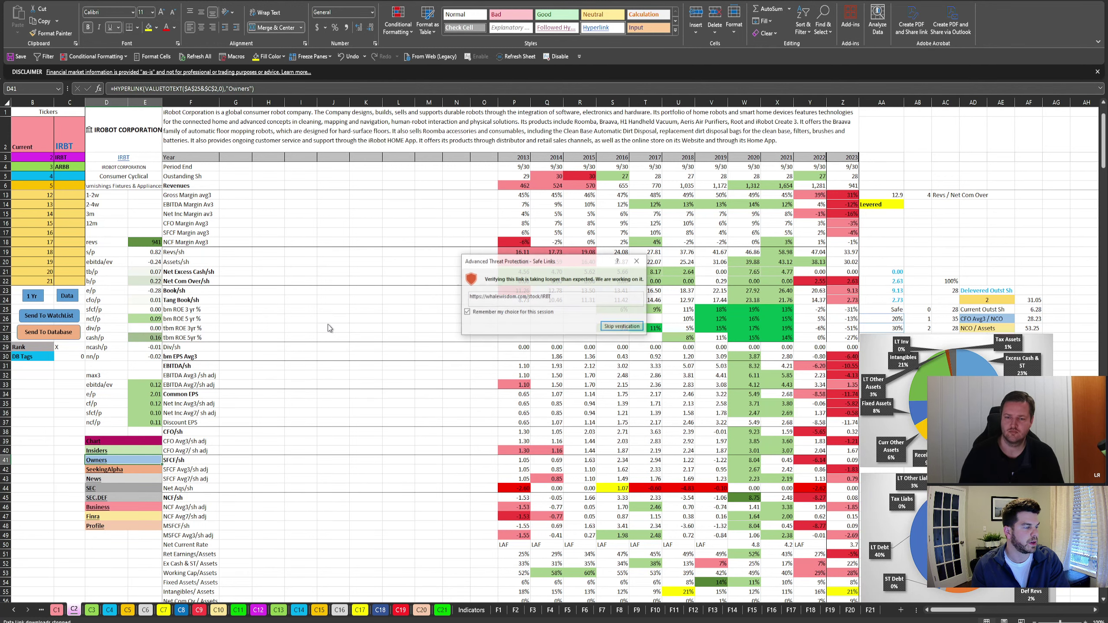
{"action": "left_click", "coordinate": [622, 329]}
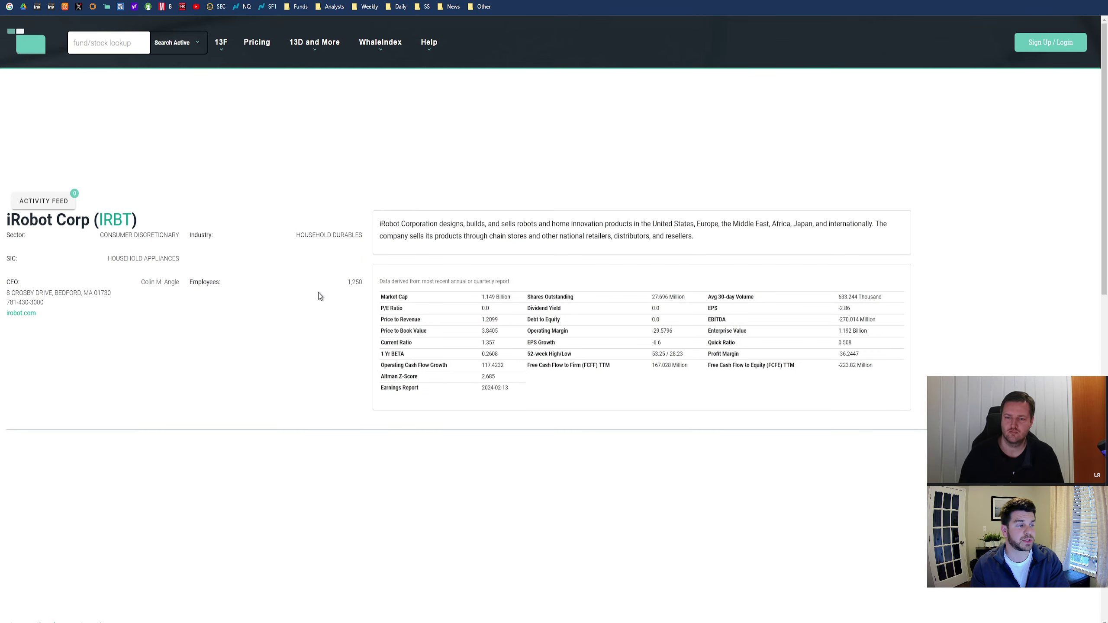
{"action": "scroll", "coordinate": [650, 399], "scroll_direction": "down", "scroll_amount": 10}
{"action": "scroll", "coordinate": [657, 407], "scroll_direction": "down", "scroll_amount": 7}
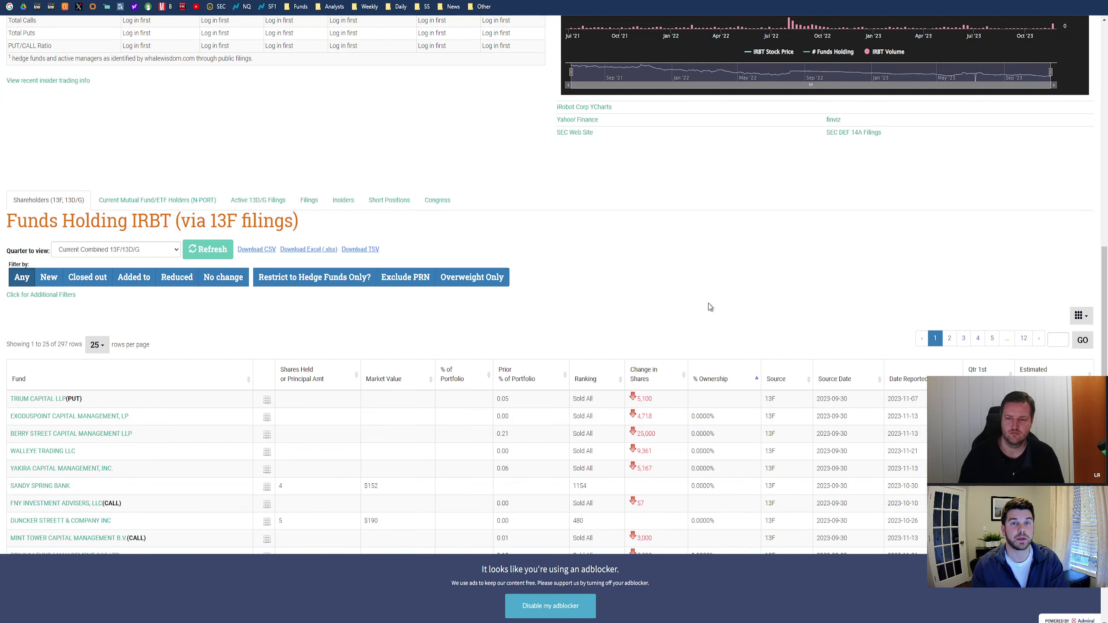
Sort the funds holding IRBT by % Ownership, largest first, look through the ranking, and return to the analysis workbook.
{"action": "left_click", "coordinate": [702, 379]}
{"action": "scroll", "coordinate": [668, 359], "scroll_direction": "down", "scroll_amount": 4}
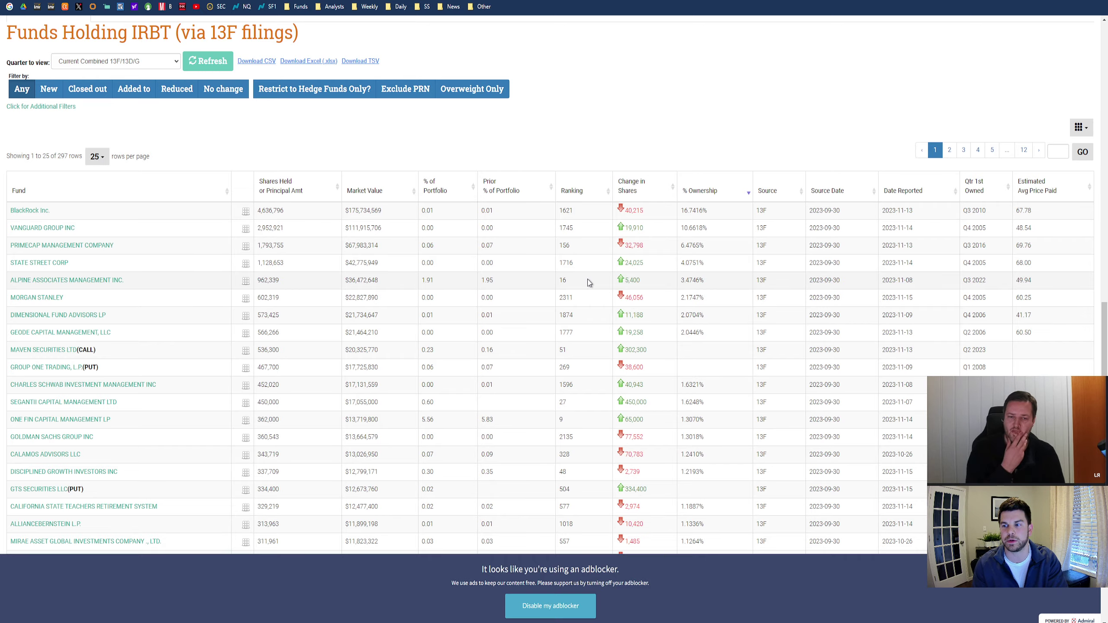
{"action": "scroll", "coordinate": [589, 277], "scroll_direction": "up", "scroll_amount": 4}
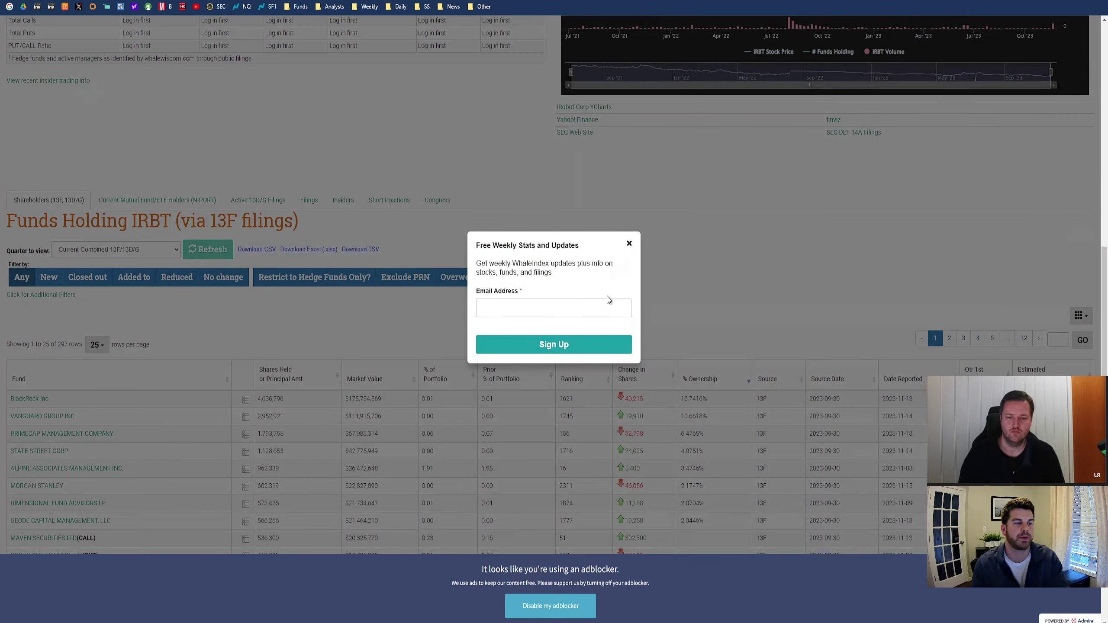
{"action": "left_click", "coordinate": [630, 250]}
{"action": "scroll", "coordinate": [578, 292], "scroll_direction": "up", "scroll_amount": 10}
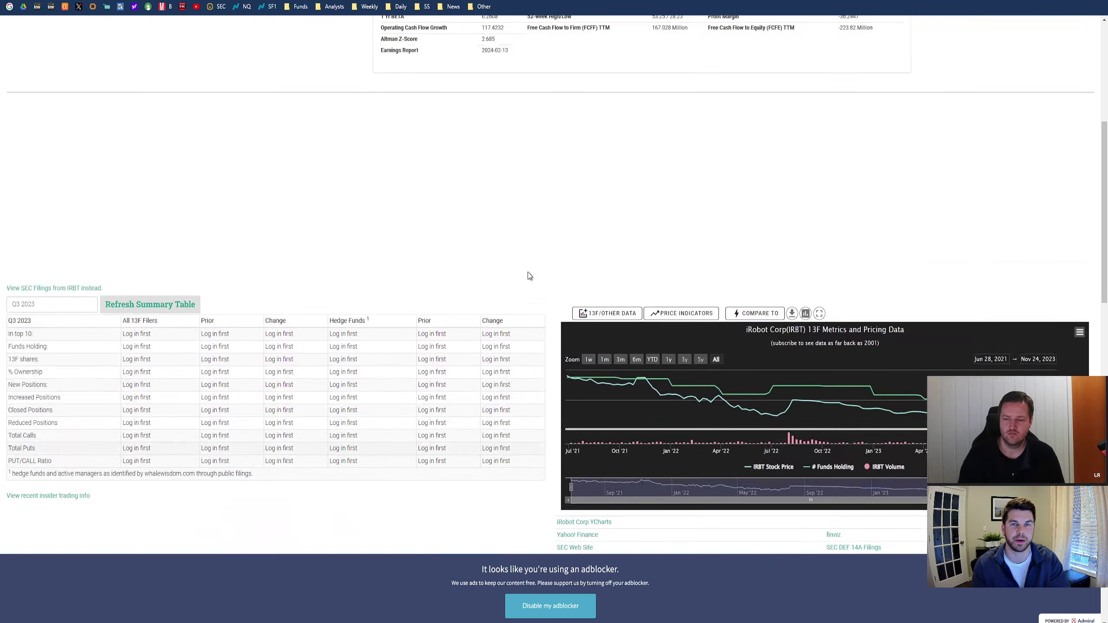
{"action": "key", "text": "alt+Tab"}
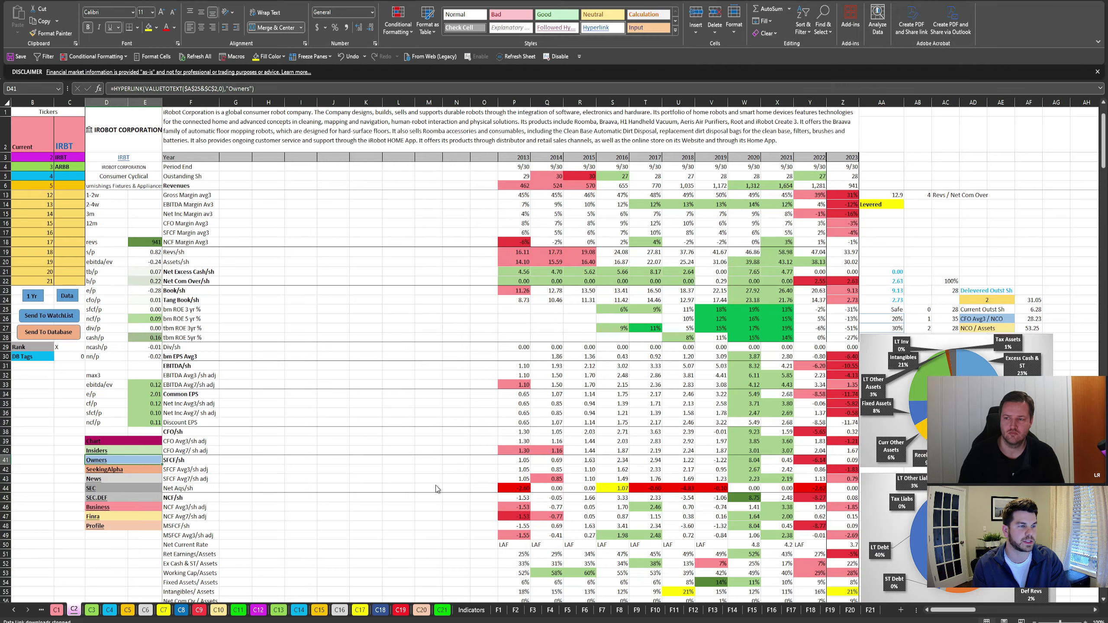
Follow iRobot's SEC link and view the Consolidated Balance Sheets in the interactive data of the latest 10-Q filing.
{"action": "left_click", "coordinate": [93, 489]}
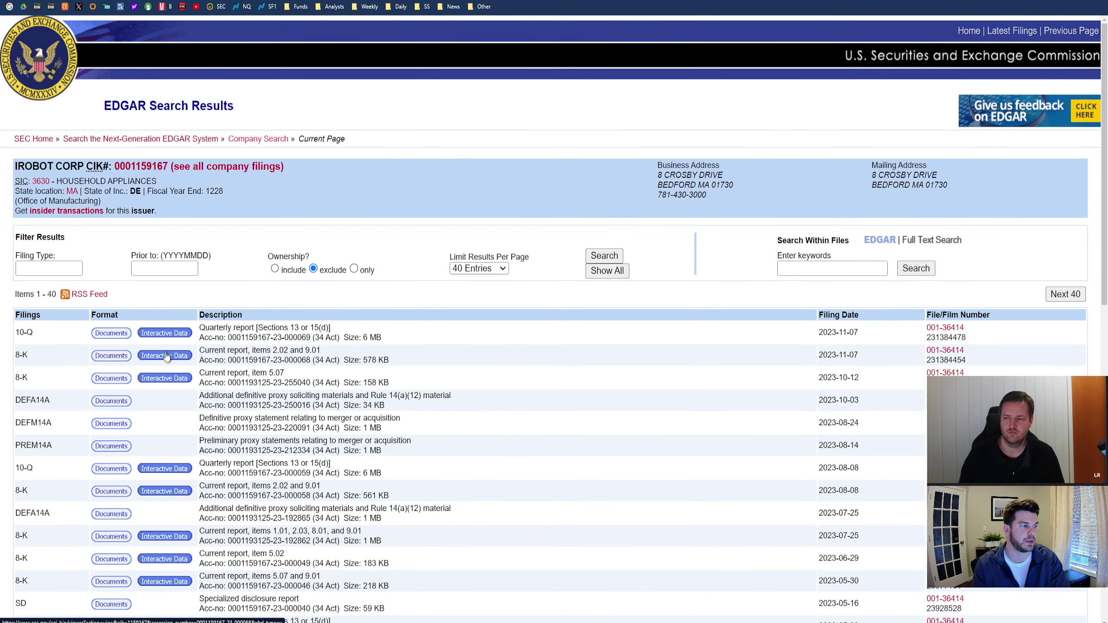
{"action": "left_click", "coordinate": [175, 333]}
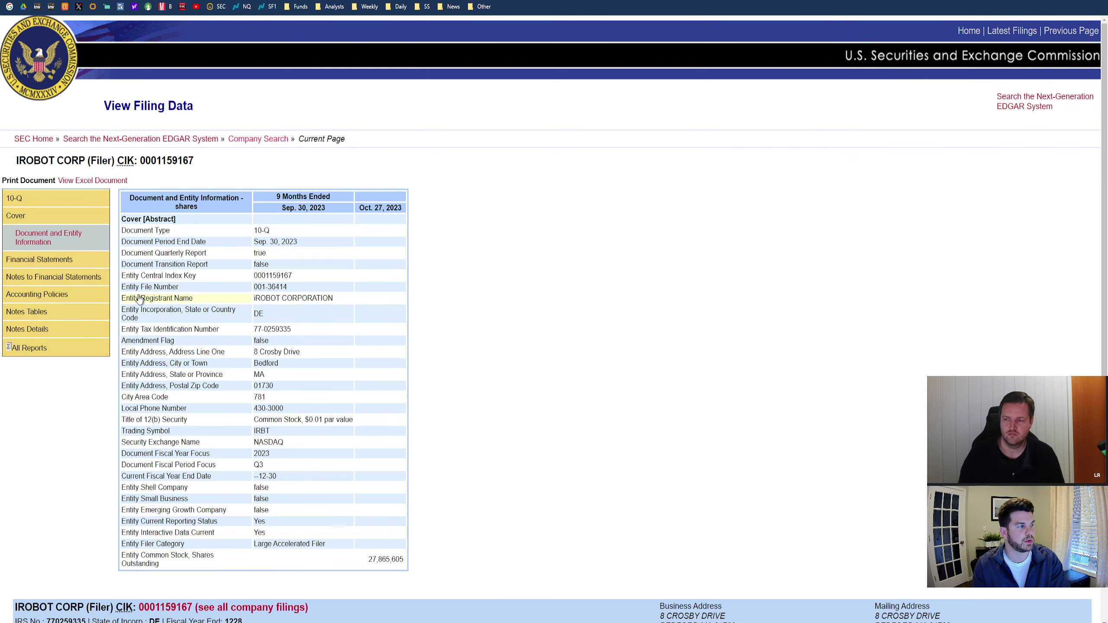
{"action": "left_click", "coordinate": [65, 259]}
{"action": "left_click", "coordinate": [72, 291]}
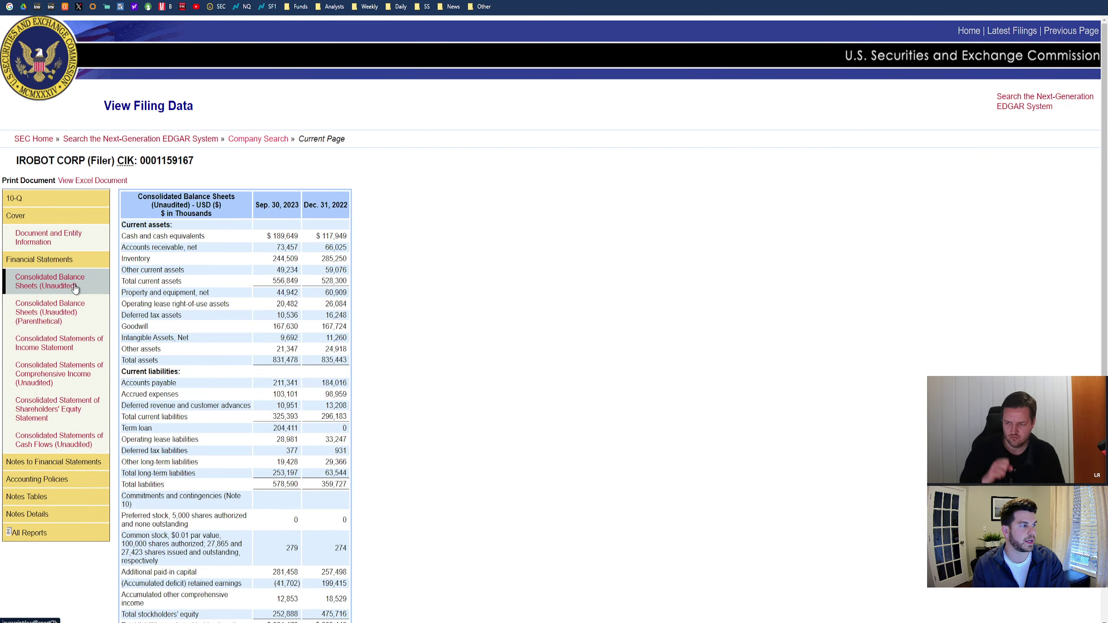
{"action": "scroll", "coordinate": [280, 363], "scroll_direction": "down", "scroll_amount": 3}
{"action": "scroll", "coordinate": [280, 363], "scroll_direction": "up", "scroll_amount": 2}
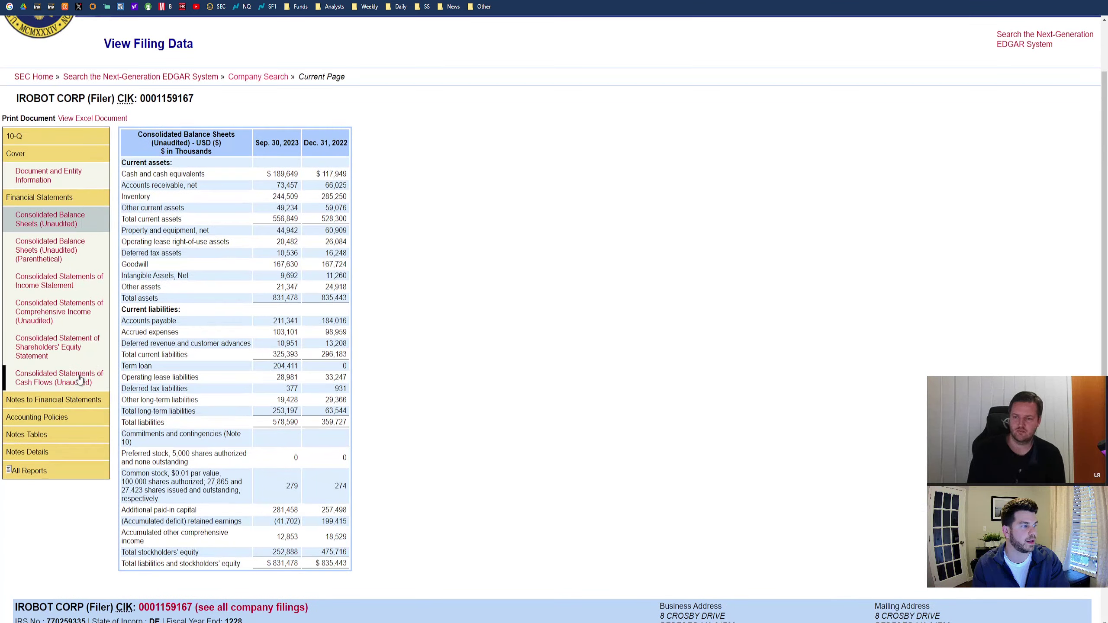
Read the Debt note in the 10-Q's Notes to Financial Statements and return to the iRobot analysis workbook.
{"action": "left_click", "coordinate": [73, 400]}
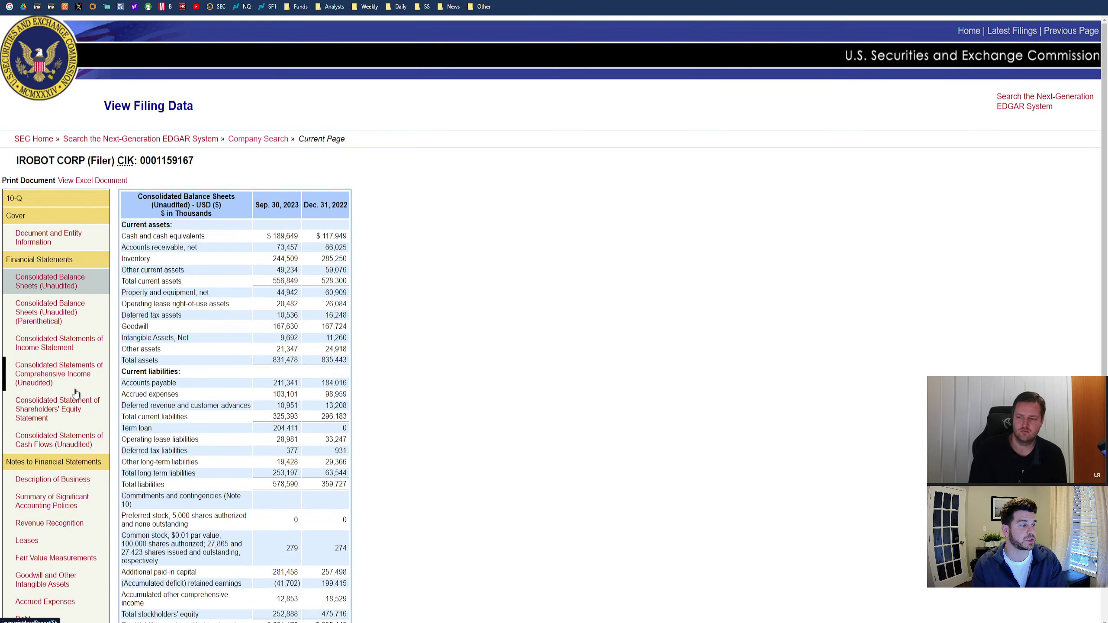
{"action": "scroll", "coordinate": [77, 391], "scroll_direction": "down", "scroll_amount": 4}
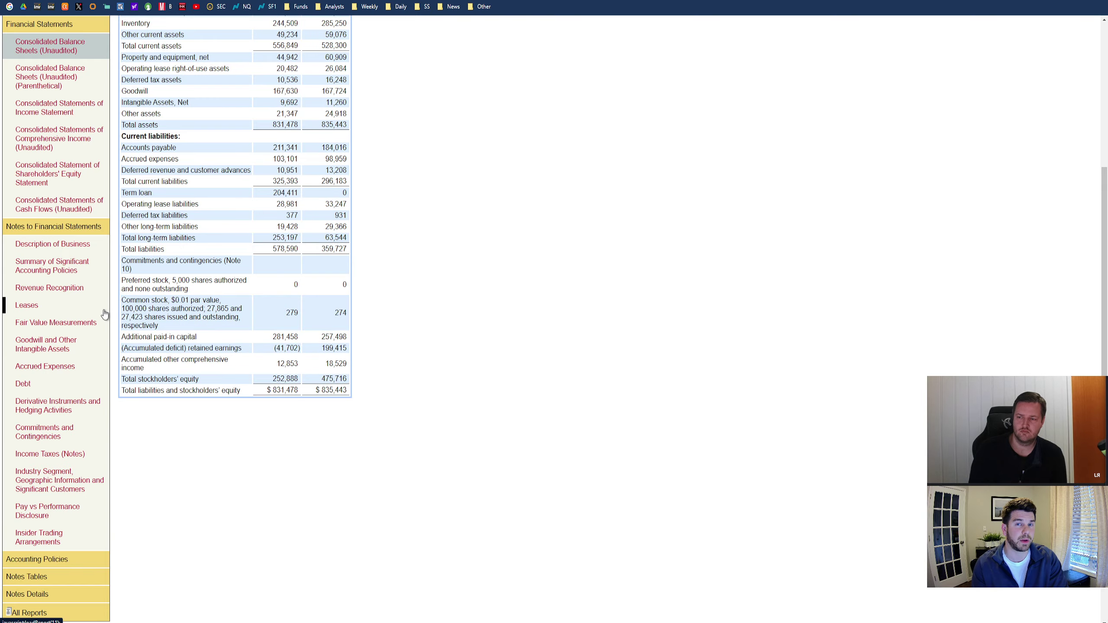
{"action": "left_click", "coordinate": [25, 386]}
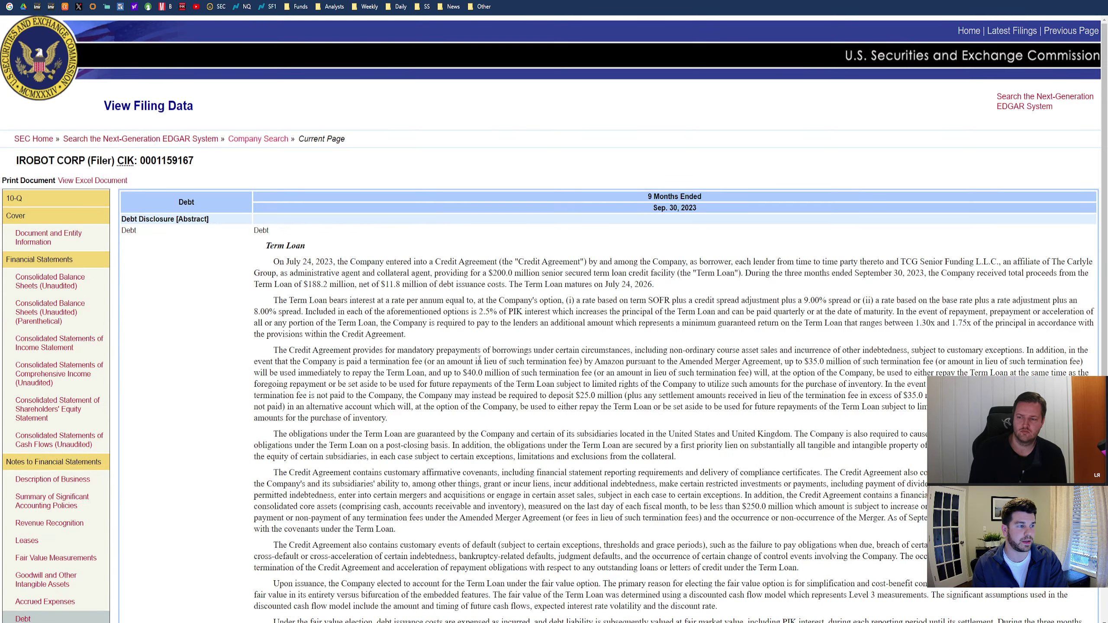
{"action": "scroll", "coordinate": [466, 334], "scroll_direction": "down", "scroll_amount": 15}
{"action": "scroll", "coordinate": [667, 343], "scroll_direction": "up", "scroll_amount": 4}
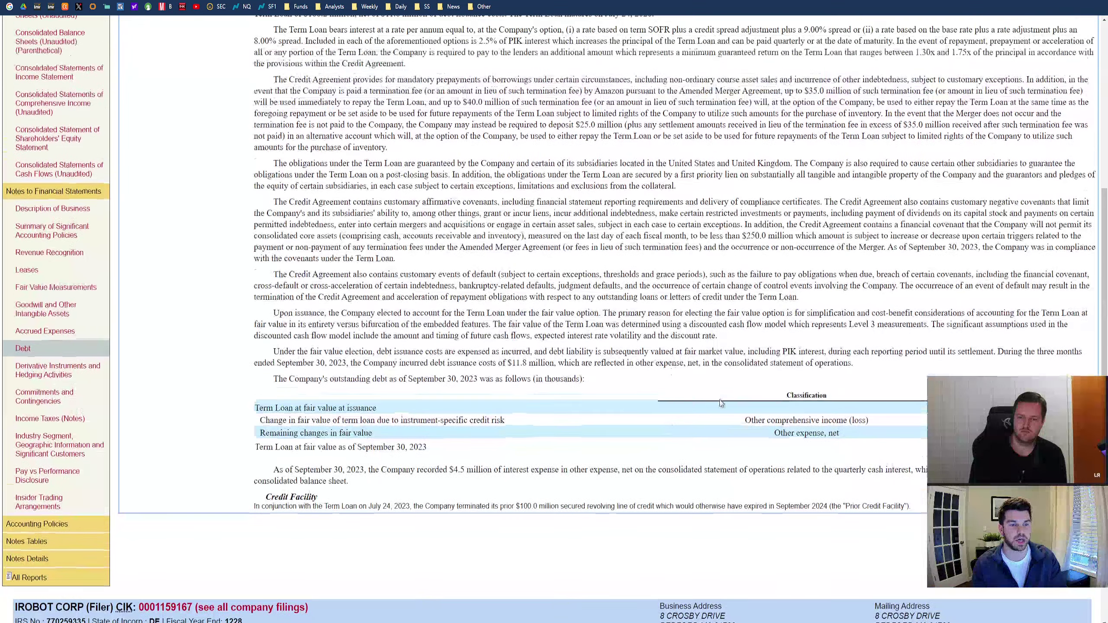
{"action": "scroll", "coordinate": [680, 356], "scroll_direction": "up", "scroll_amount": 4}
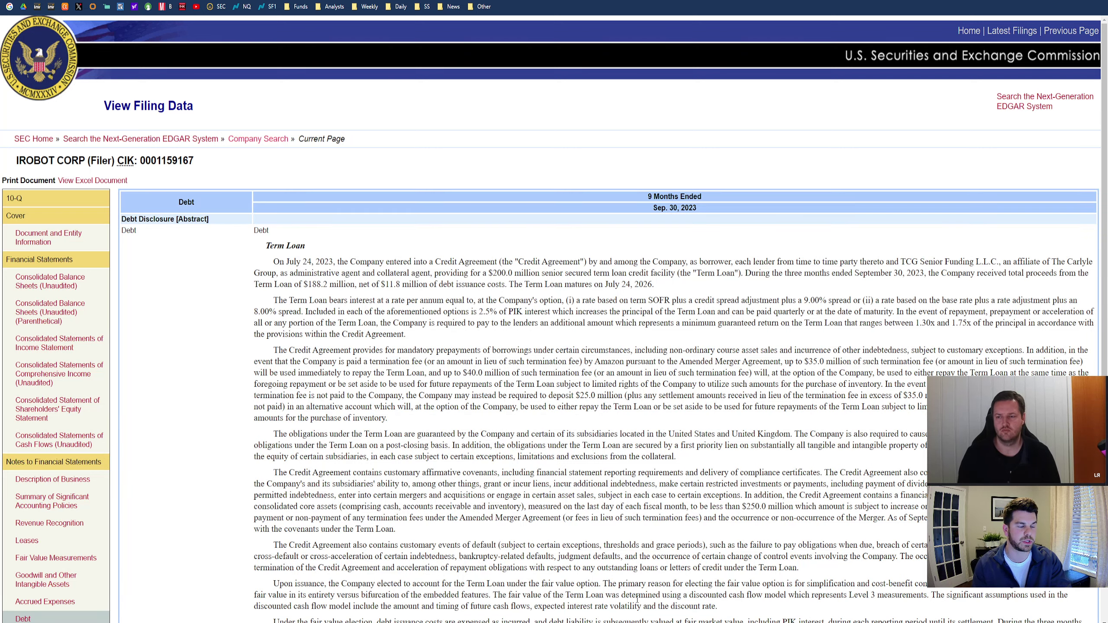
{"action": "mouse_move", "coordinate": [591, 622]}
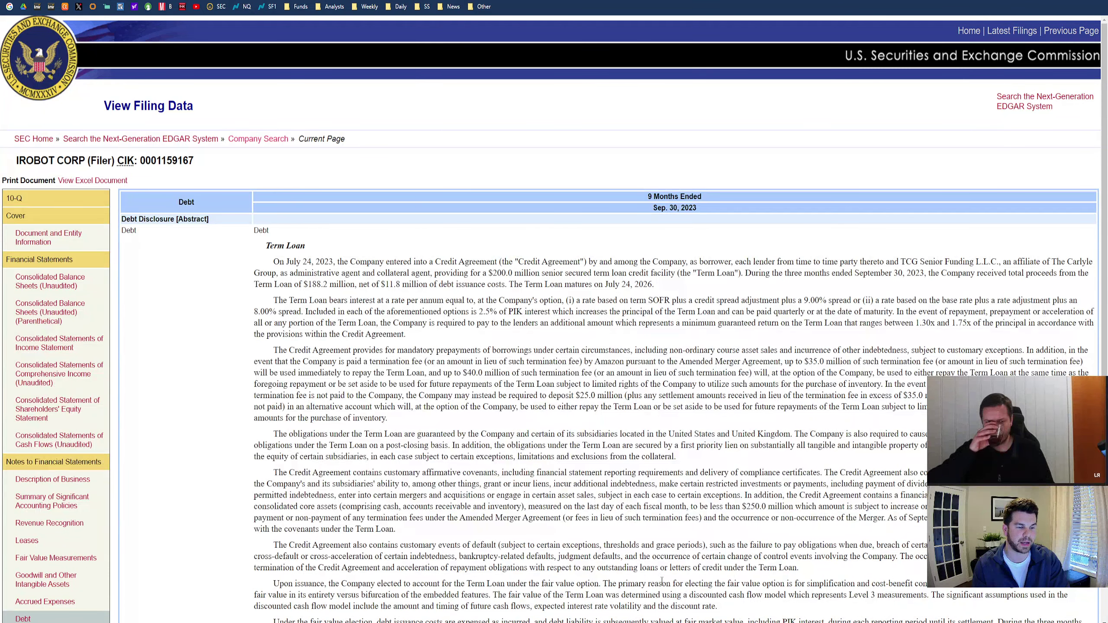
{"action": "key", "text": "alt+Tab"}
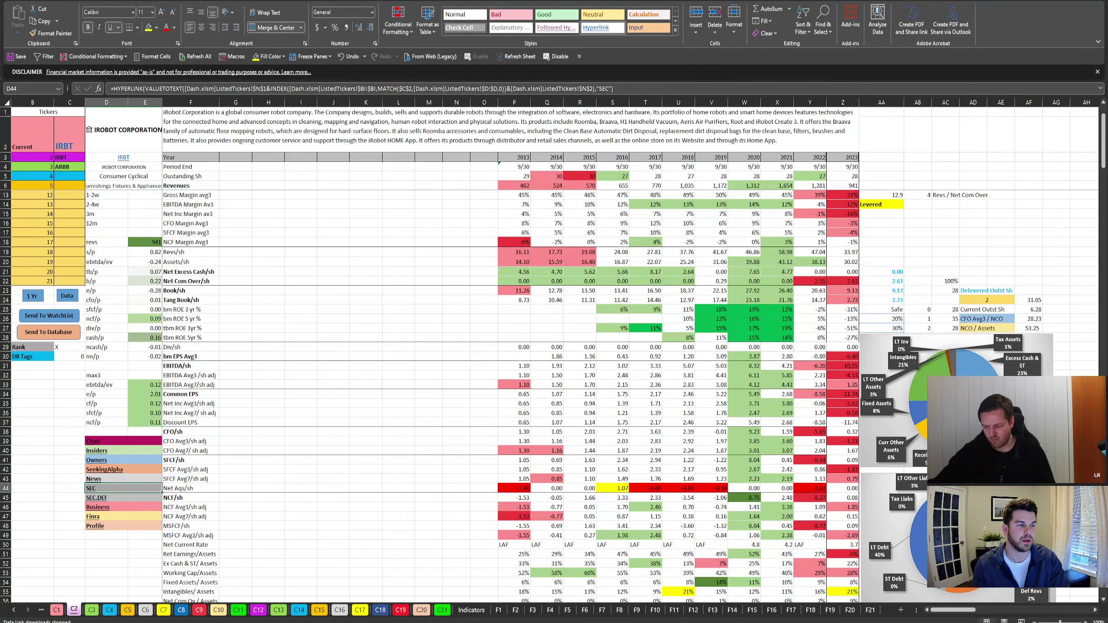
{"action": "left_click", "coordinate": [356, 505]}
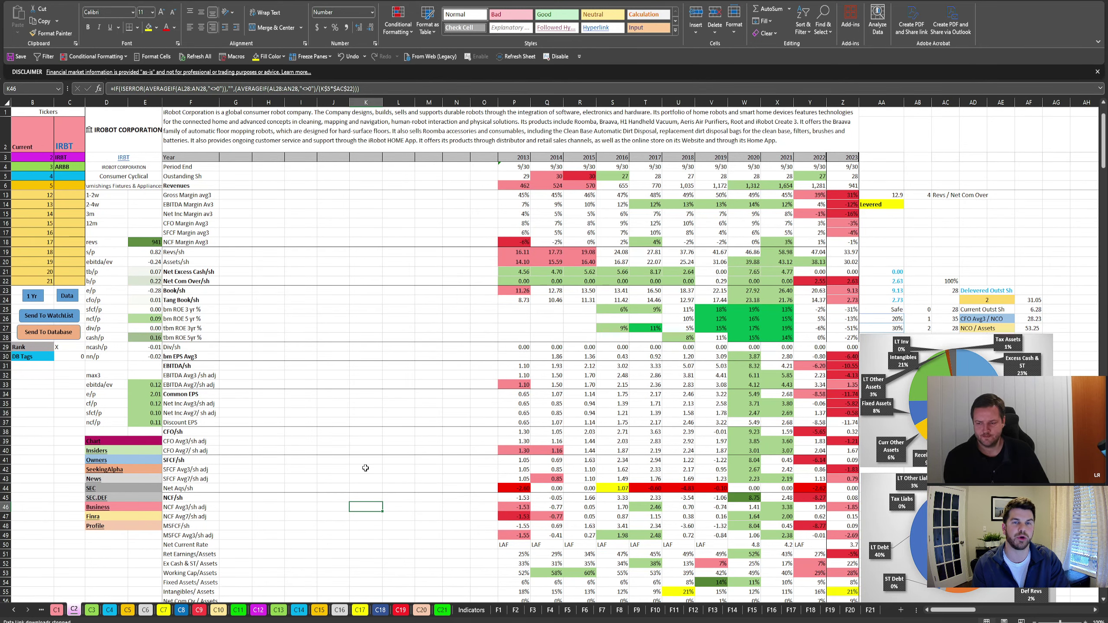
{"action": "scroll", "coordinate": [376, 444], "scroll_direction": "up", "scroll_amount": 2}
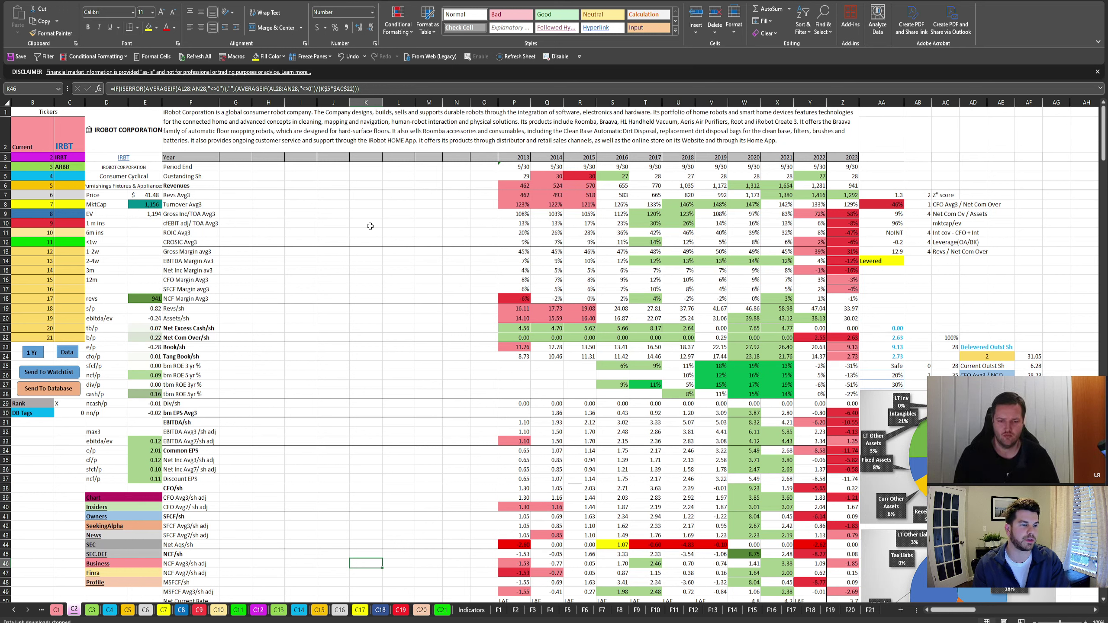
{"action": "left_click", "coordinate": [347, 308]}
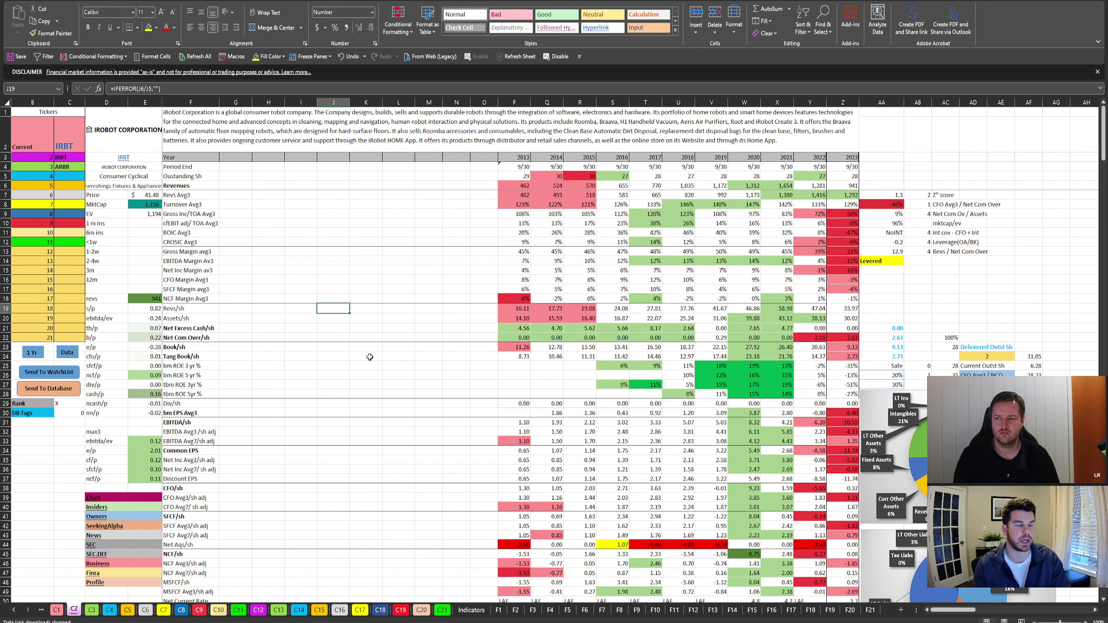
Jump to the raw Data section of the iRobot sheet, look through its financial line items, and return to the Main view.
{"action": "left_click", "coordinate": [63, 356]}
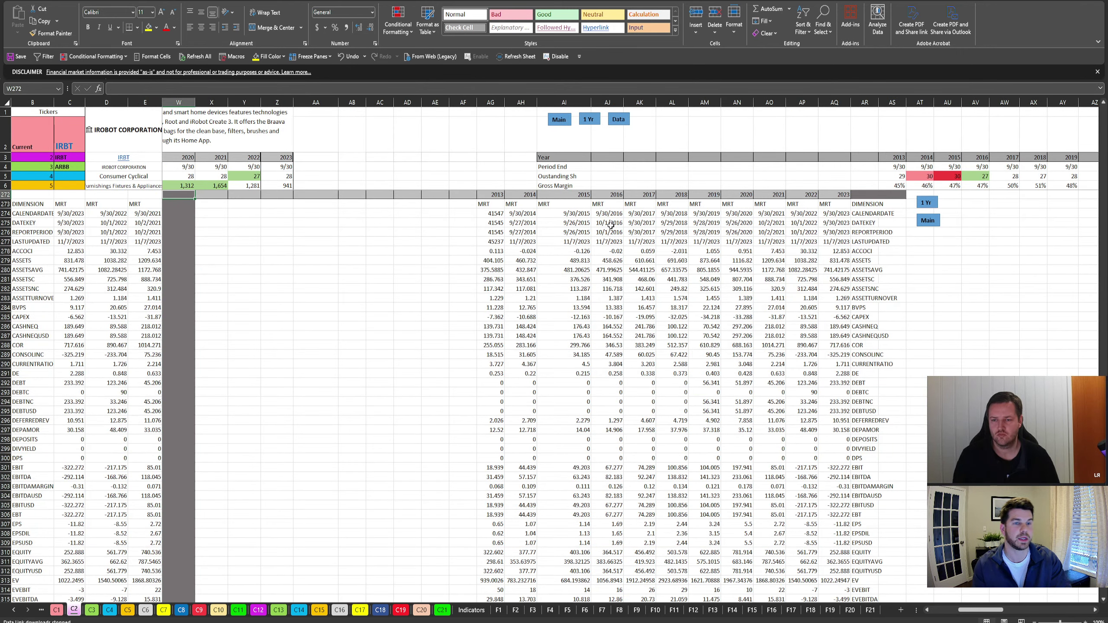
{"action": "scroll", "coordinate": [652, 306], "scroll_direction": "down", "scroll_amount": 5}
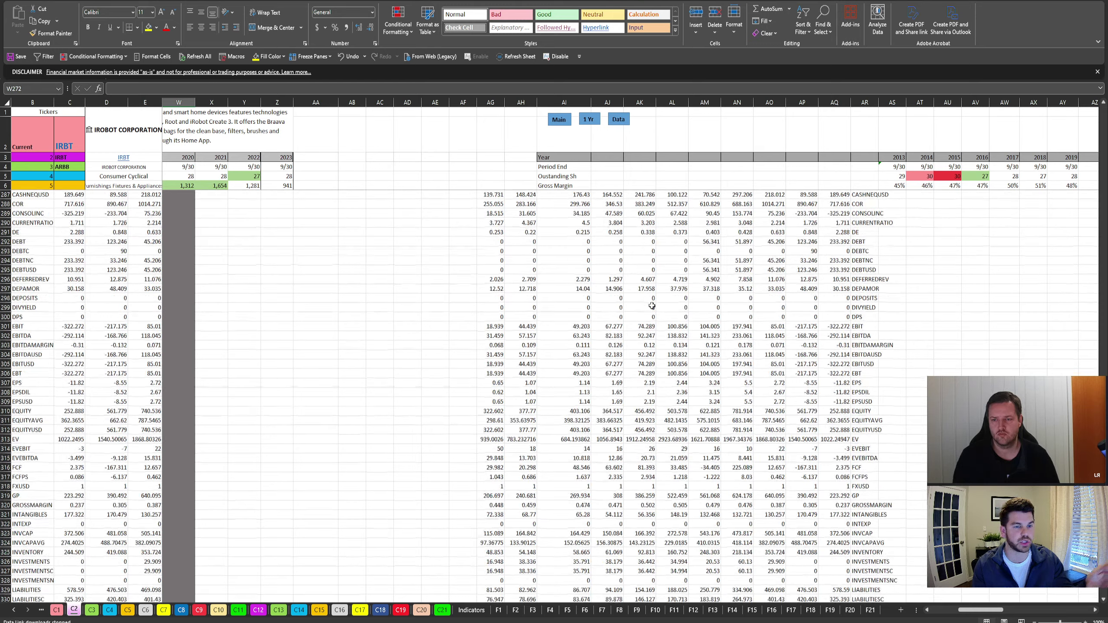
{"action": "scroll", "coordinate": [652, 306], "scroll_direction": "up", "scroll_amount": 15}
{"action": "left_click", "coordinate": [561, 120]}
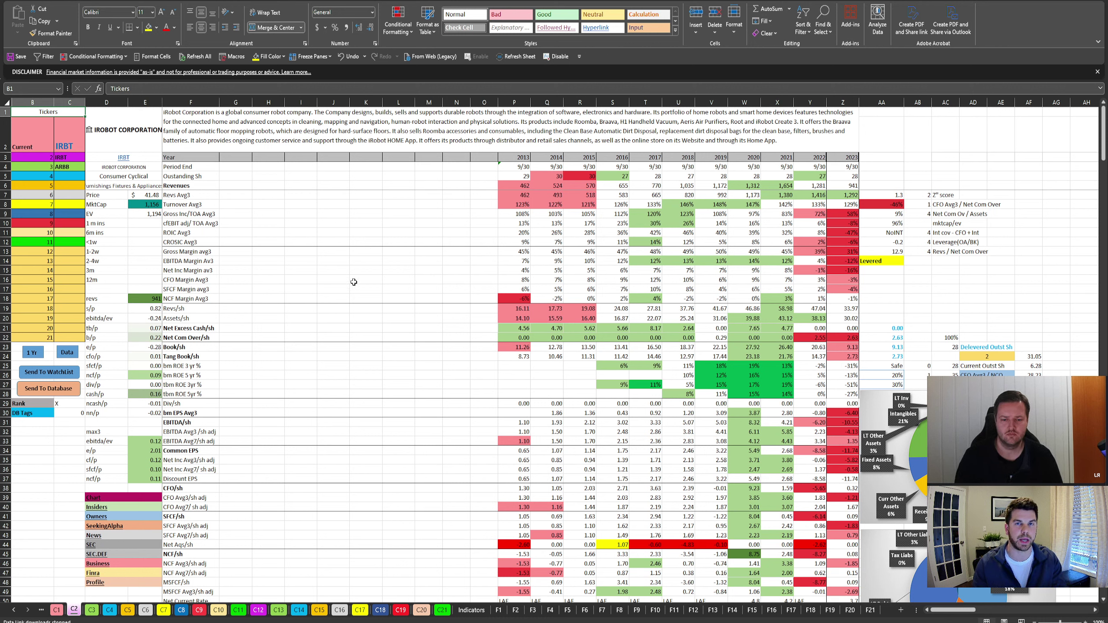
{"action": "left_click", "coordinate": [386, 288]}
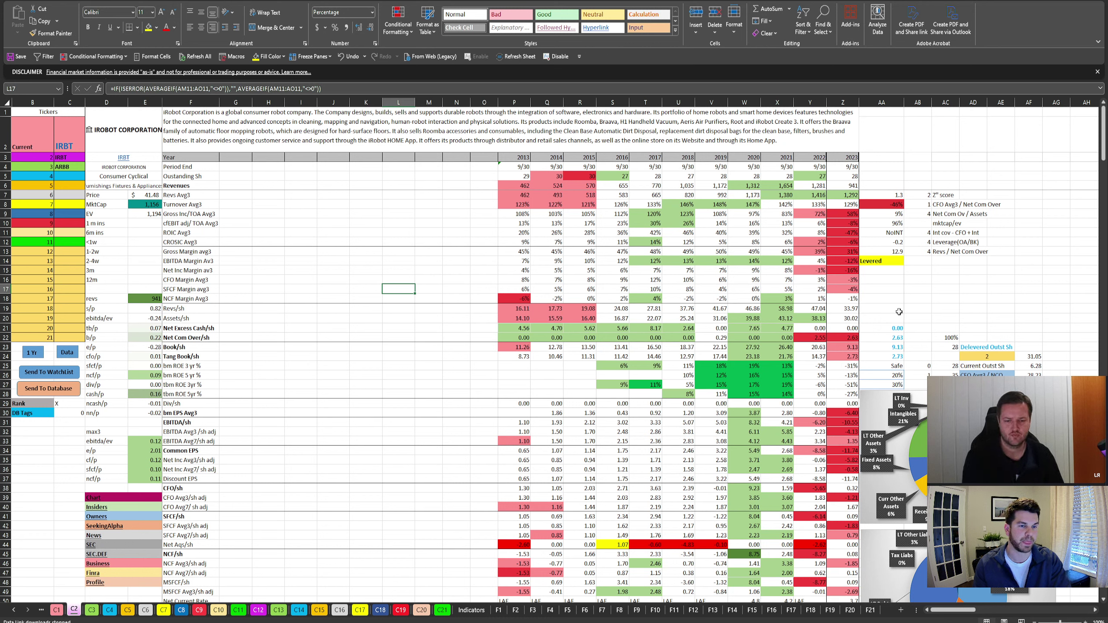
{"action": "left_click", "coordinate": [924, 308]}
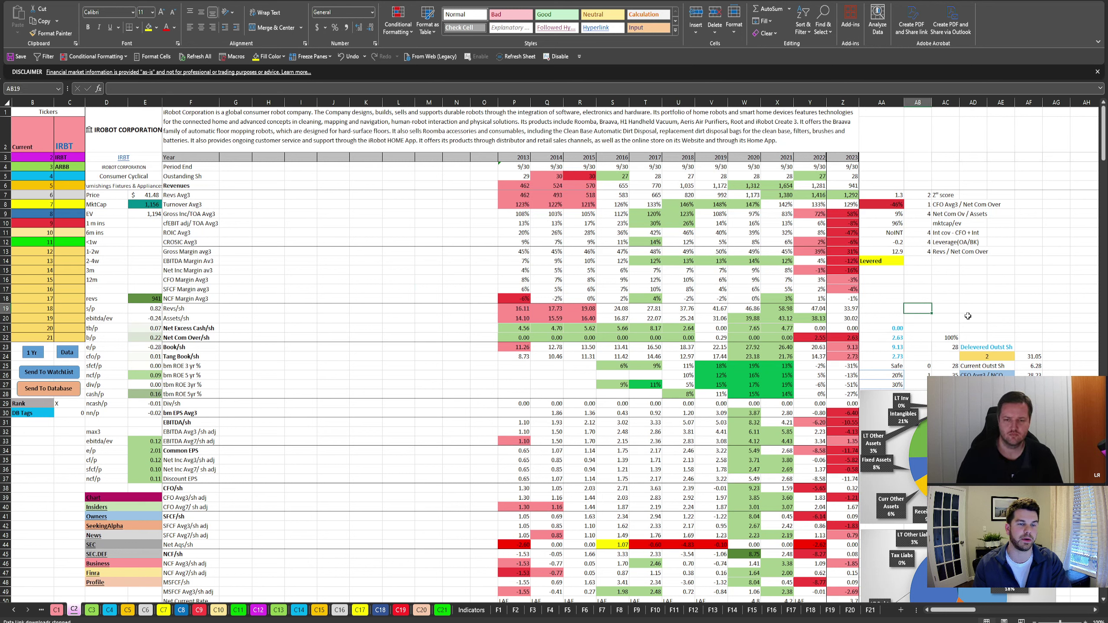
{"action": "left_click", "coordinate": [947, 287]}
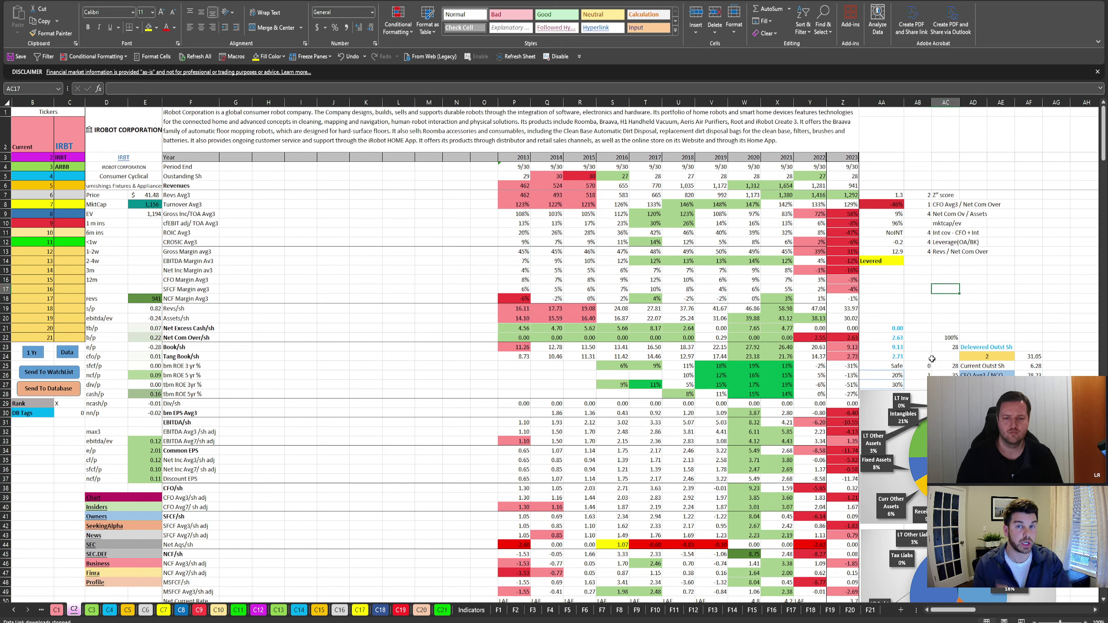
{"action": "left_click", "coordinate": [362, 391]}
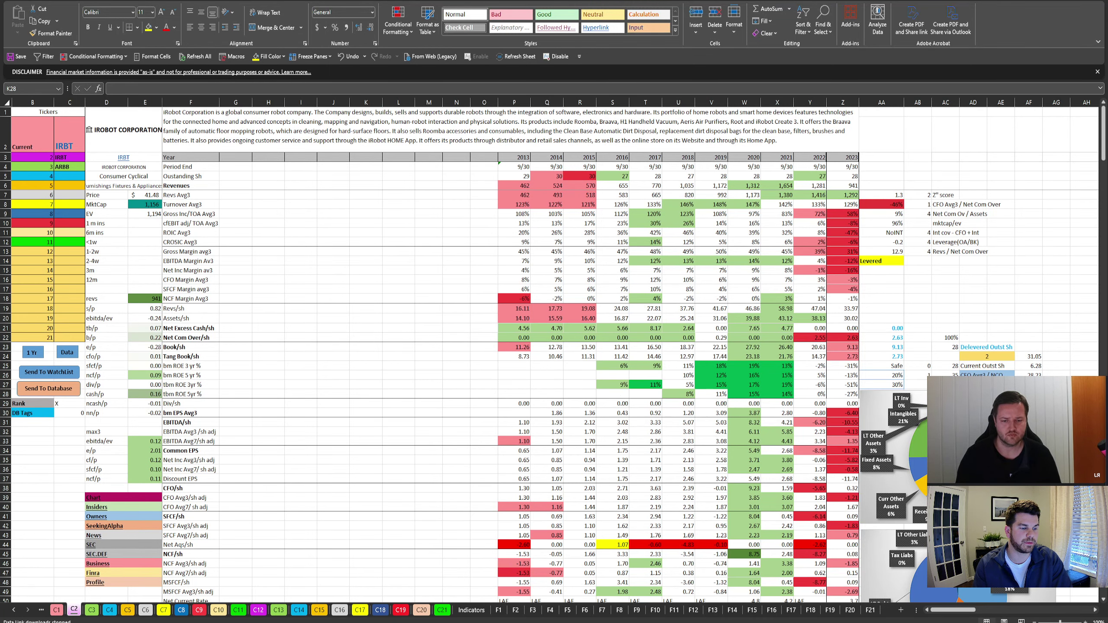
Switch to the dashboard workbook's DASH sheet, jump to the Daily Movers section, and examine its insider-buying columns.
{"action": "left_click", "coordinate": [449, 411]}
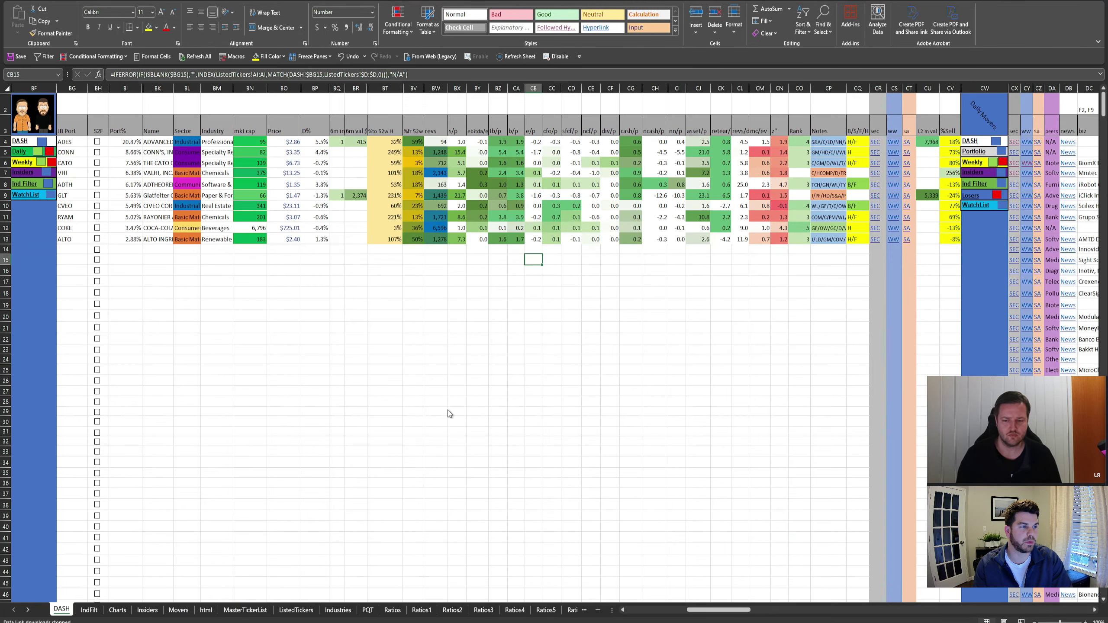
{"action": "left_click", "coordinate": [39, 153]}
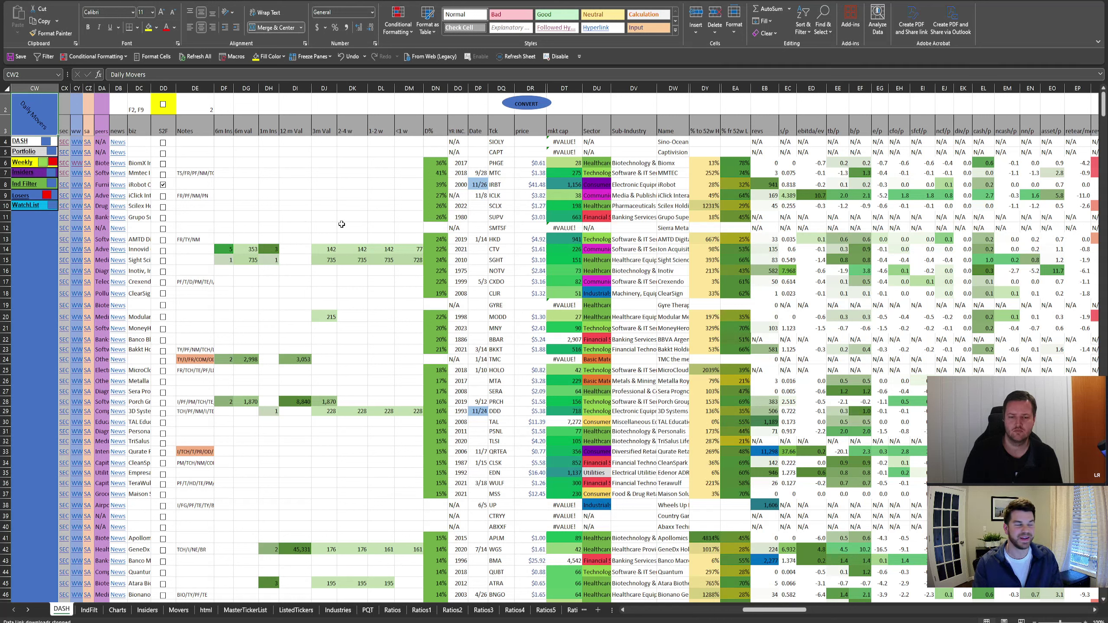
{"action": "left_click", "coordinate": [339, 197]}
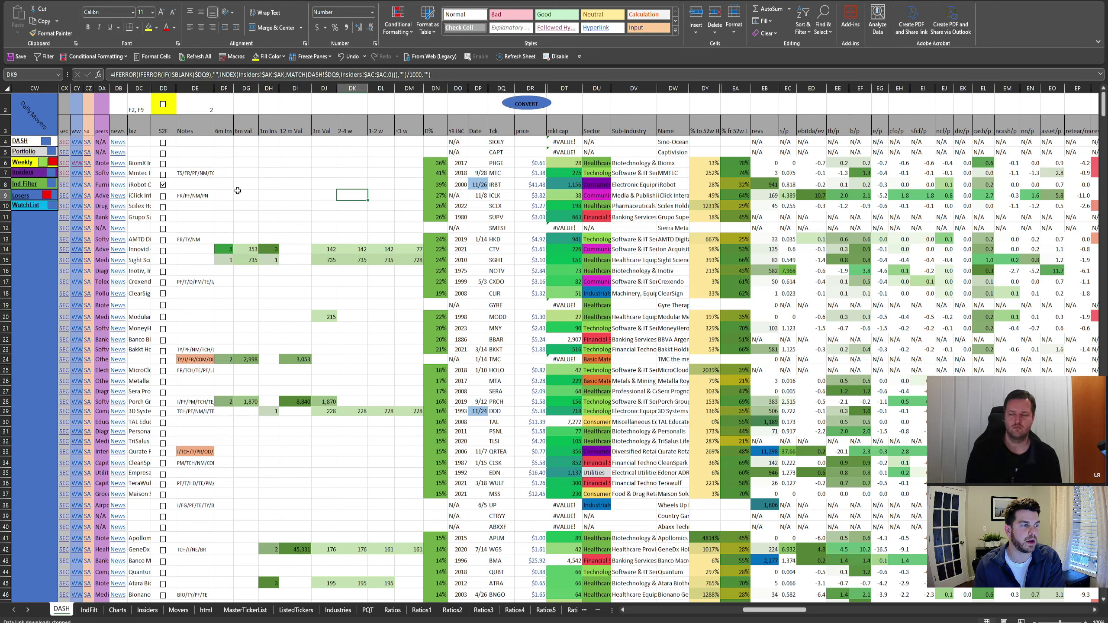
{"action": "left_click", "coordinate": [295, 183]}
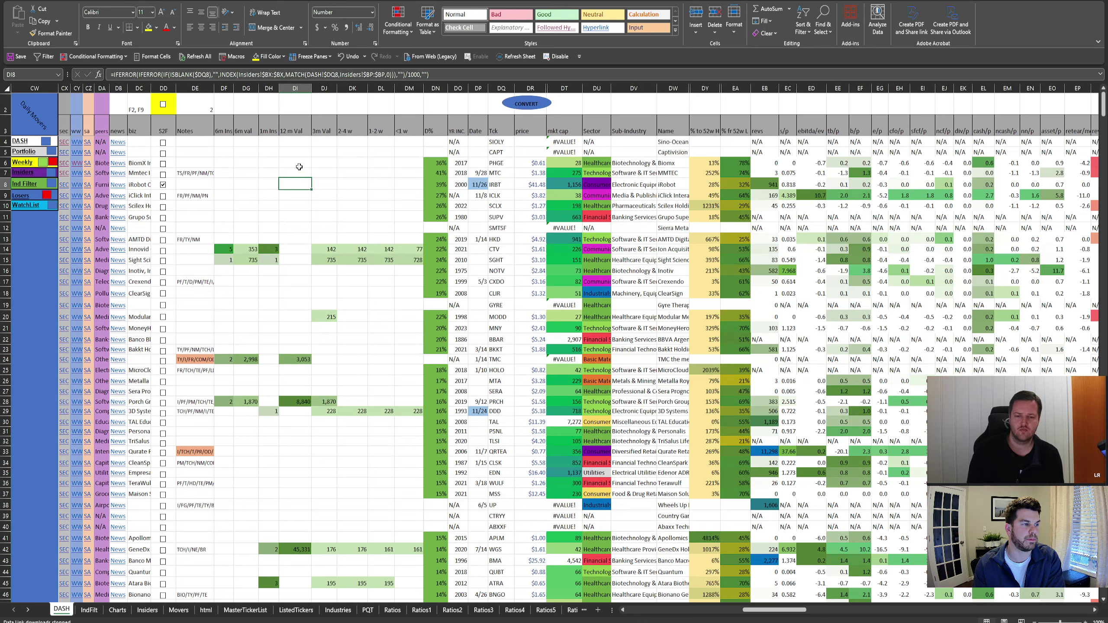
{"action": "left_click", "coordinate": [300, 162]}
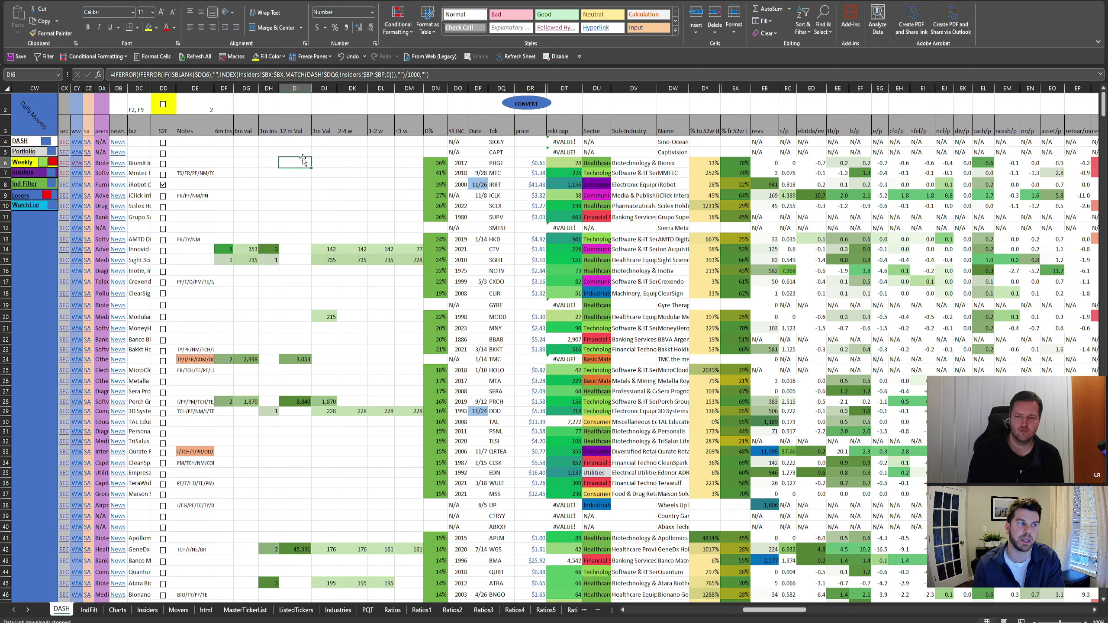
{"action": "left_click", "coordinate": [351, 160]}
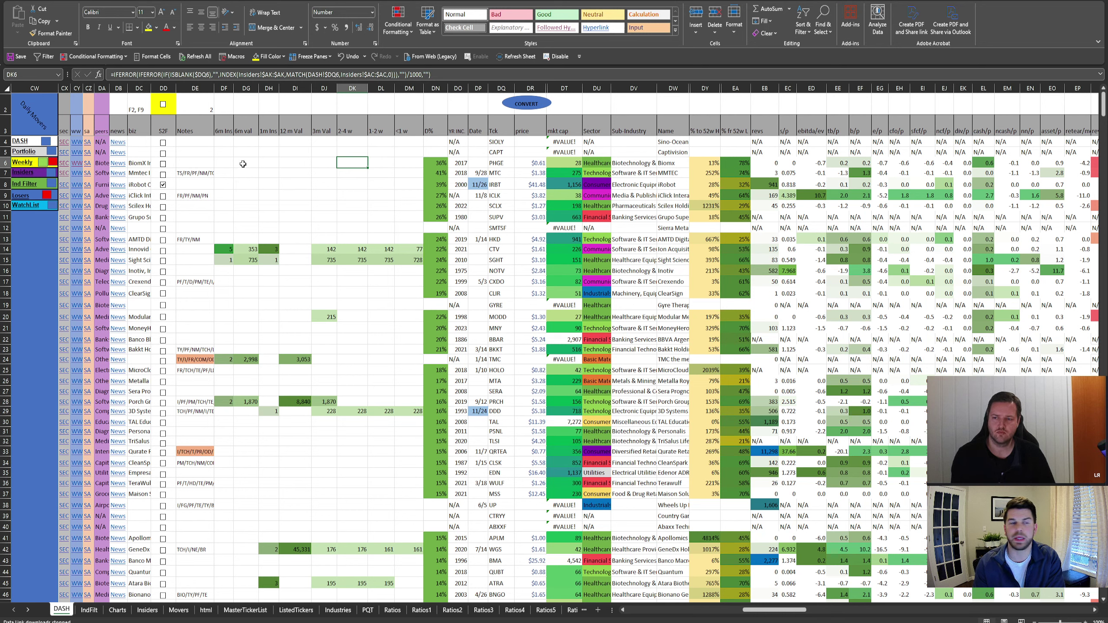
Jump to the Insider Buying section of the DASH sheet and examine its percentage-change columns.
{"action": "left_click", "coordinate": [52, 175]}
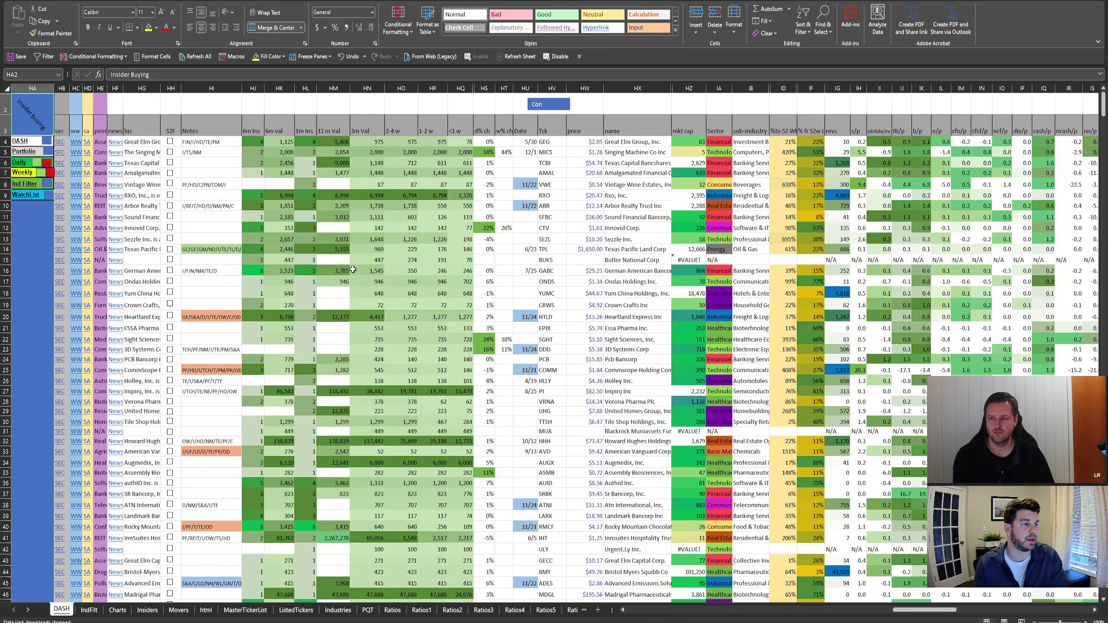
{"action": "left_click", "coordinate": [511, 164]}
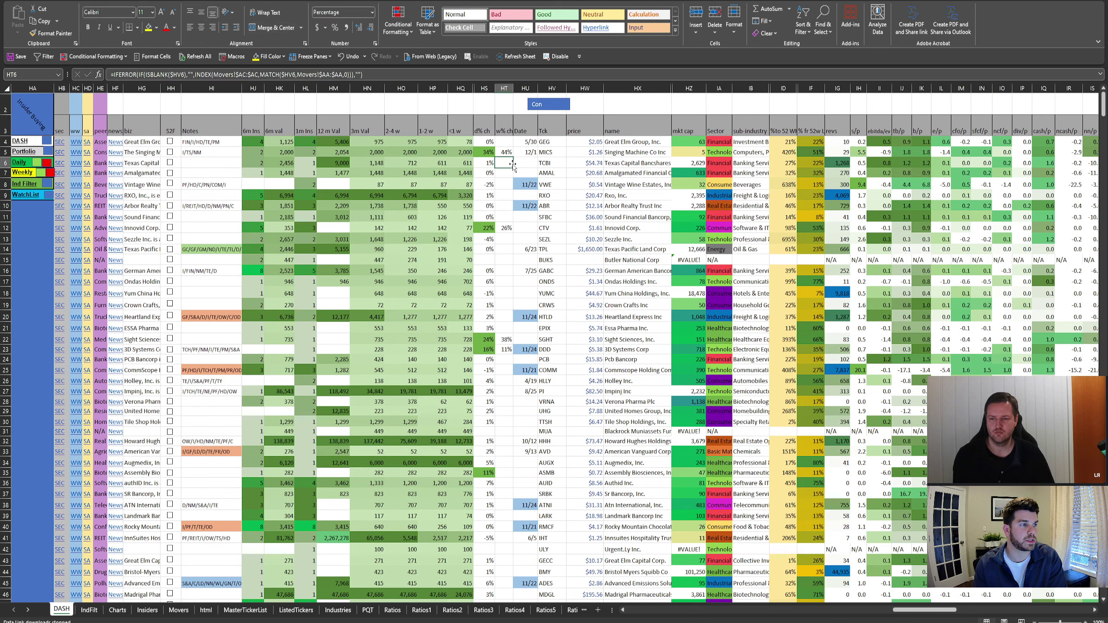